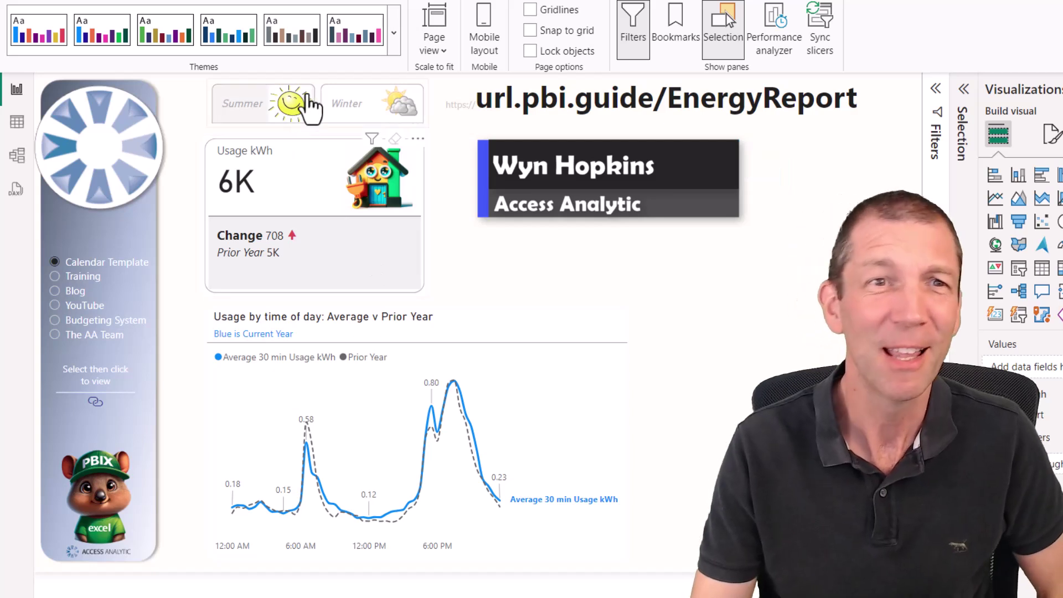
Filter the report by season: Summer, then Winter, then back to Summer
{"action": "left_click", "coordinate": [266, 108]}
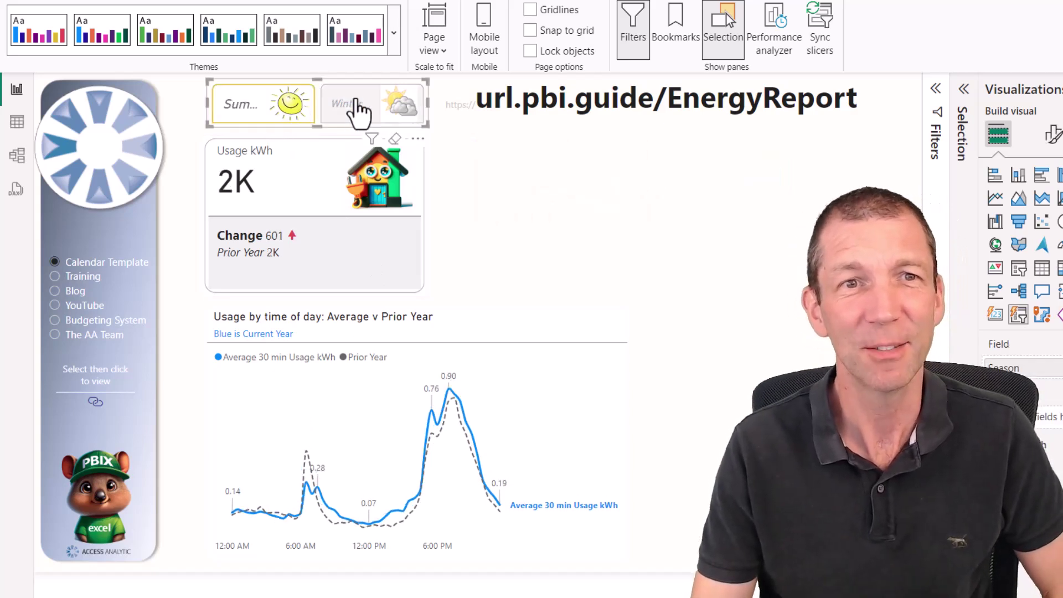
{"action": "left_click", "coordinate": [356, 105]}
{"action": "left_click", "coordinate": [260, 154]}
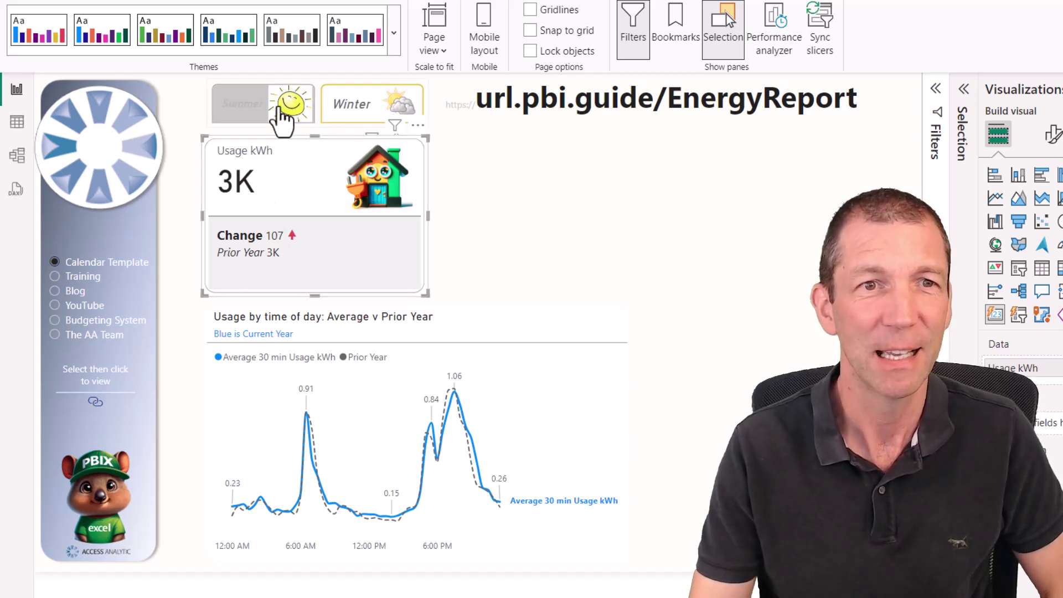
{"action": "left_click", "coordinate": [285, 113]}
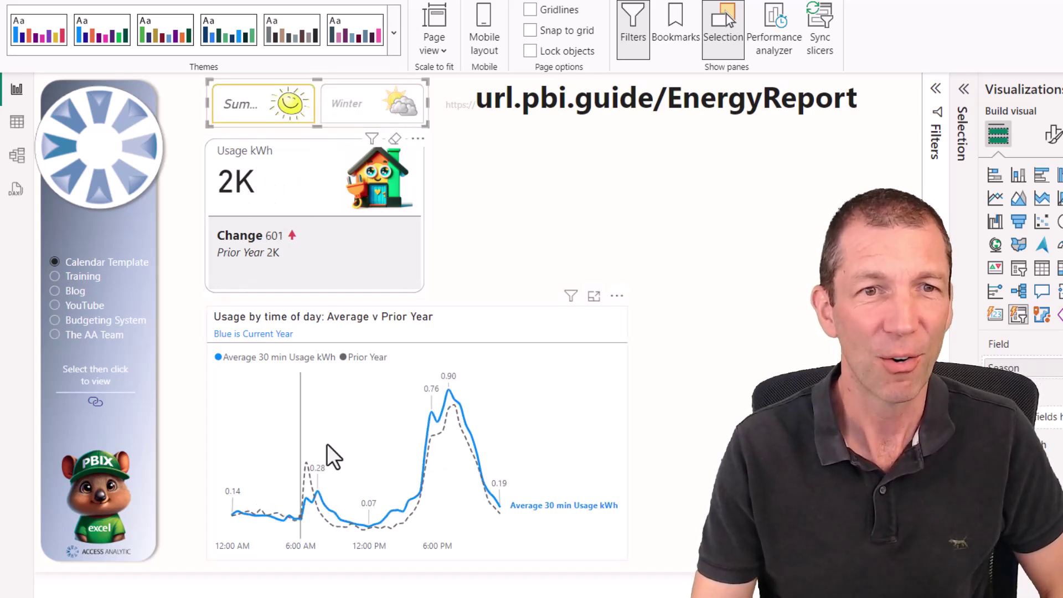
Select a single half-hour point on the time-of-day line chart, then clear it
{"action": "left_click", "coordinate": [441, 415]}
{"action": "left_click", "coordinate": [452, 410]}
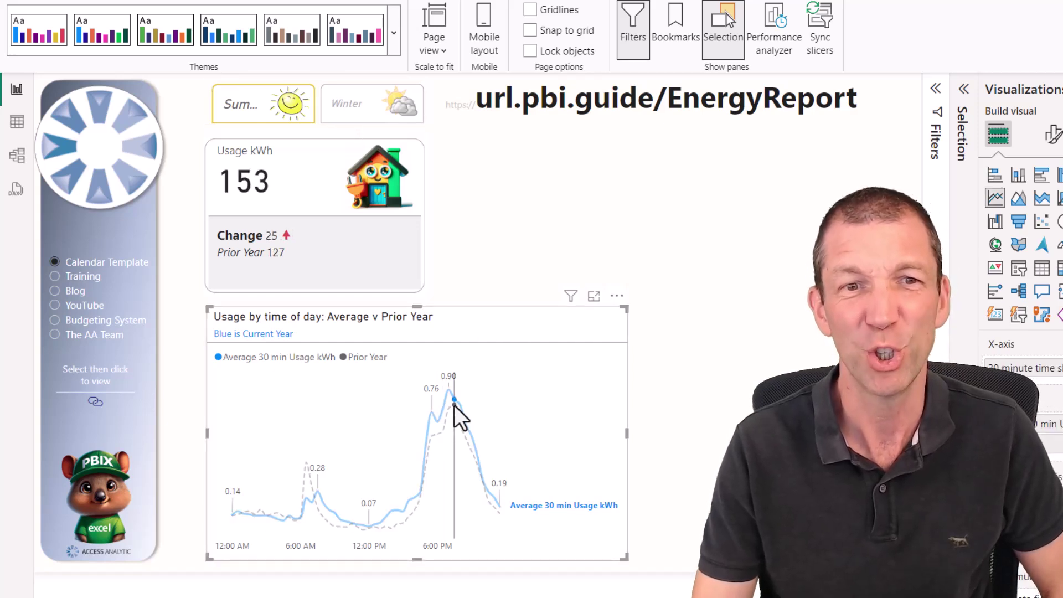
{"action": "left_click", "coordinate": [455, 402]}
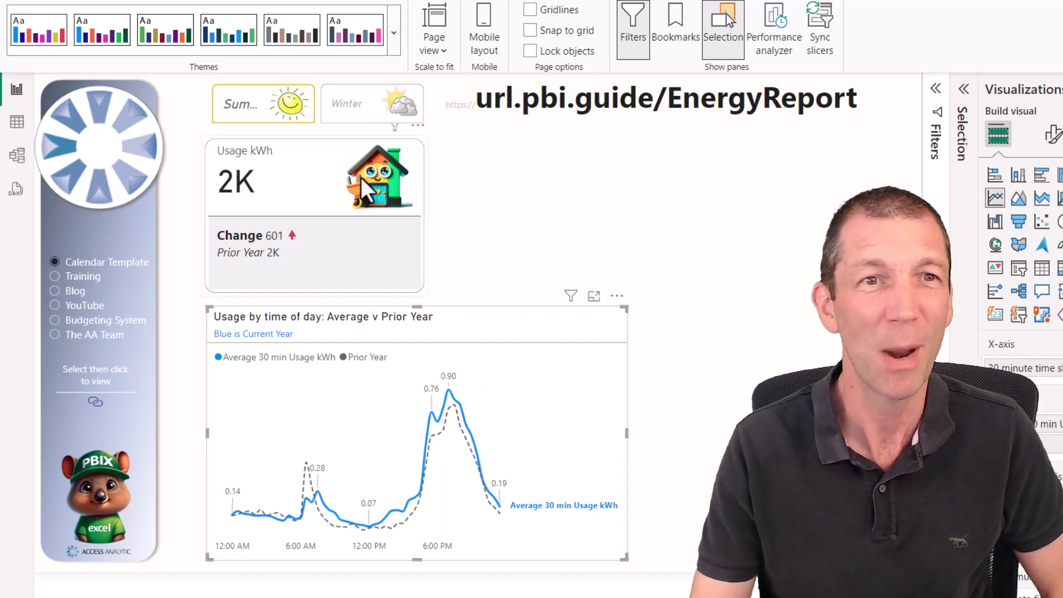
Toggle the season filter between Winter and Summer, then clear it to show all data
{"action": "left_click", "coordinate": [349, 111]}
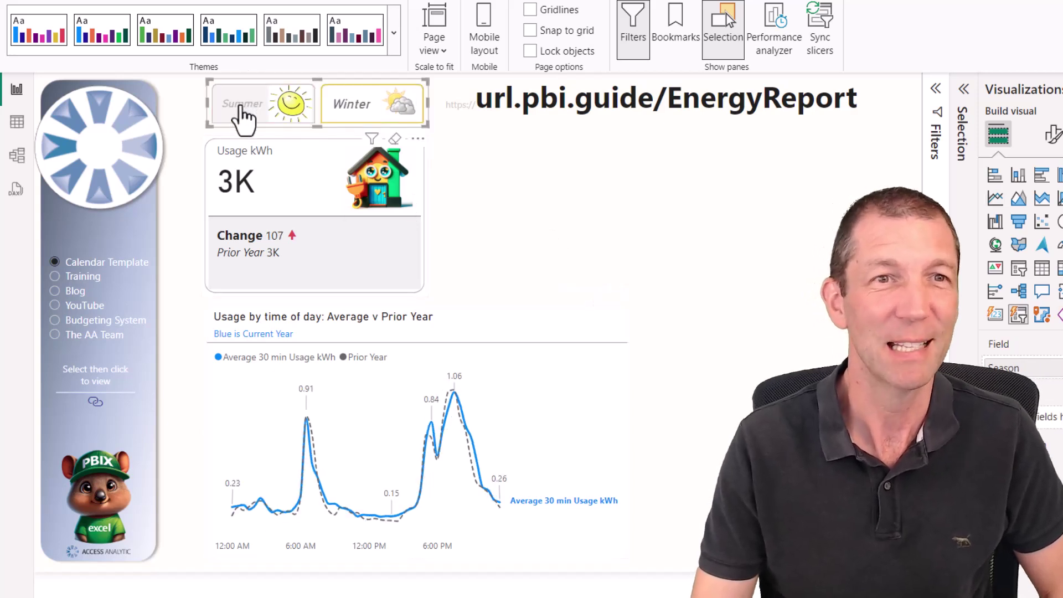
{"action": "left_click", "coordinate": [245, 112]}
{"action": "left_click", "coordinate": [242, 111]}
{"action": "left_click", "coordinate": [590, 234]}
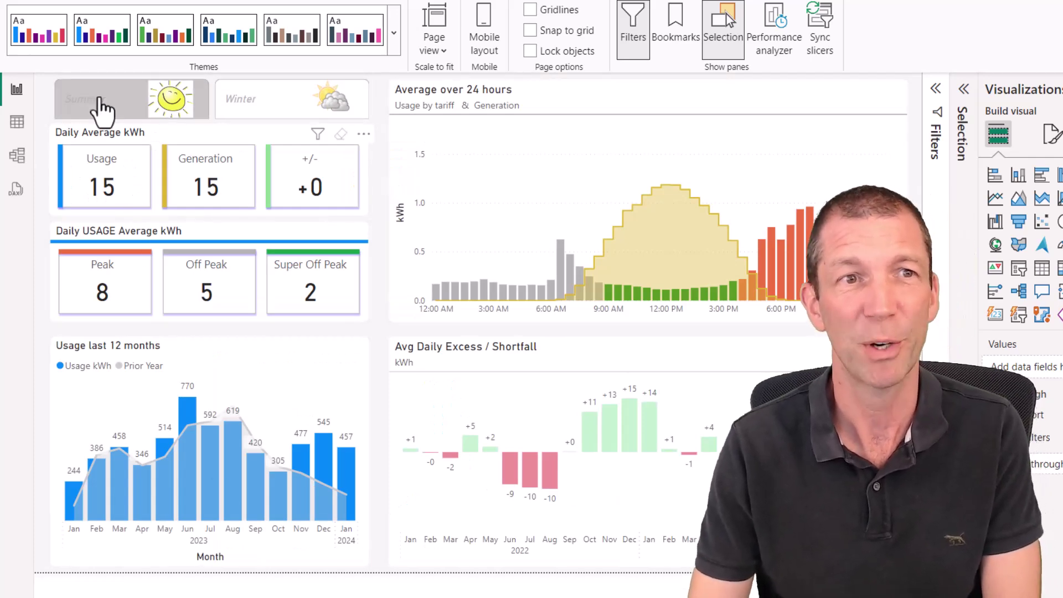
Compare the dashboard's Summer and Winter figures, then clear the season filter
{"action": "left_click", "coordinate": [101, 110]}
{"action": "left_click", "coordinate": [256, 102]}
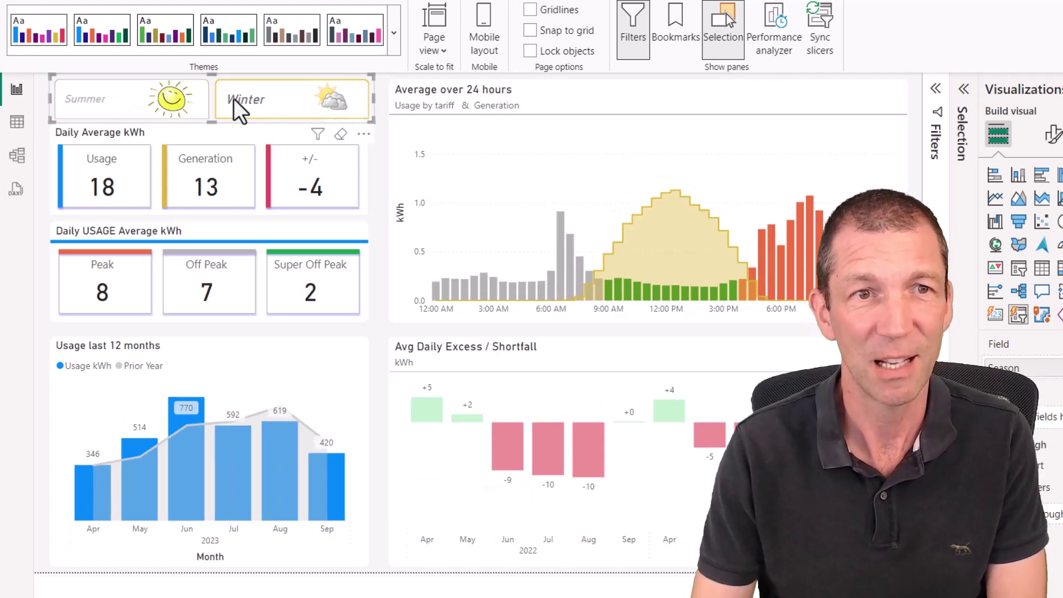
{"action": "left_click", "coordinate": [145, 109]}
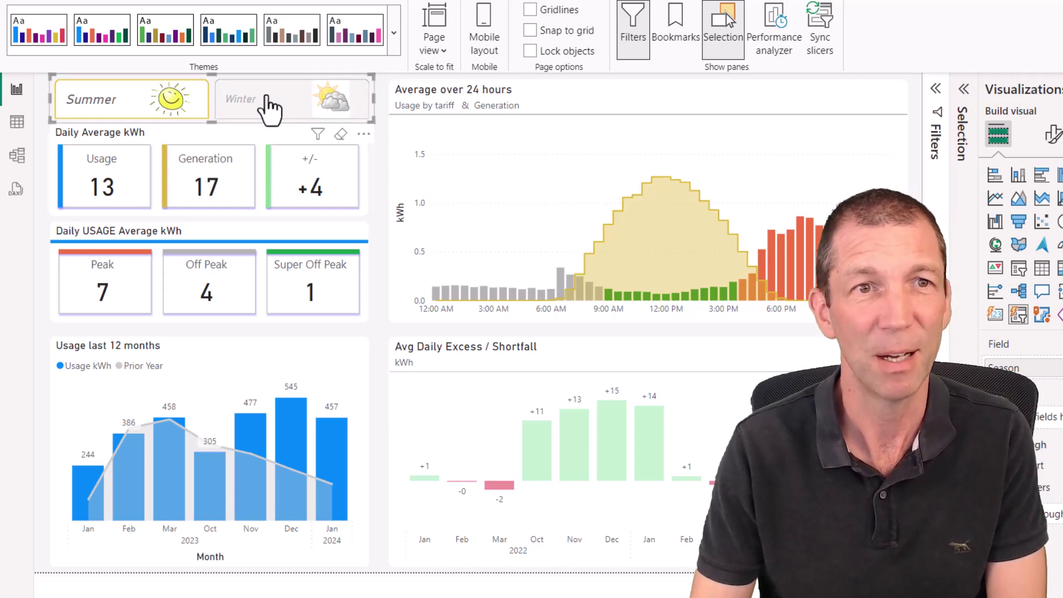
{"action": "left_click", "coordinate": [269, 106]}
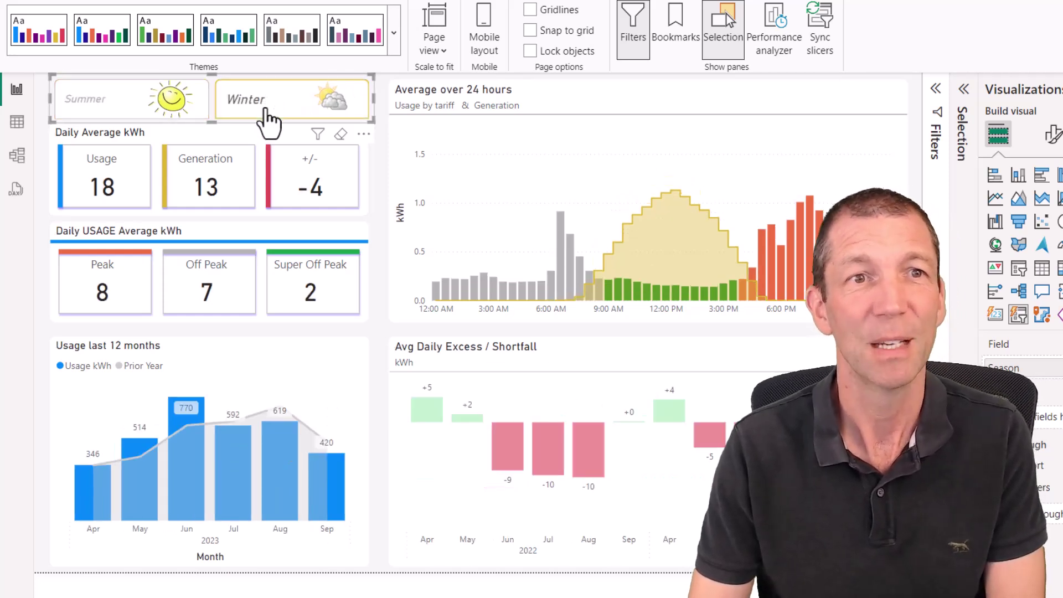
{"action": "left_click", "coordinate": [264, 113]}
{"action": "mouse_move", "coordinate": [230, 209]}
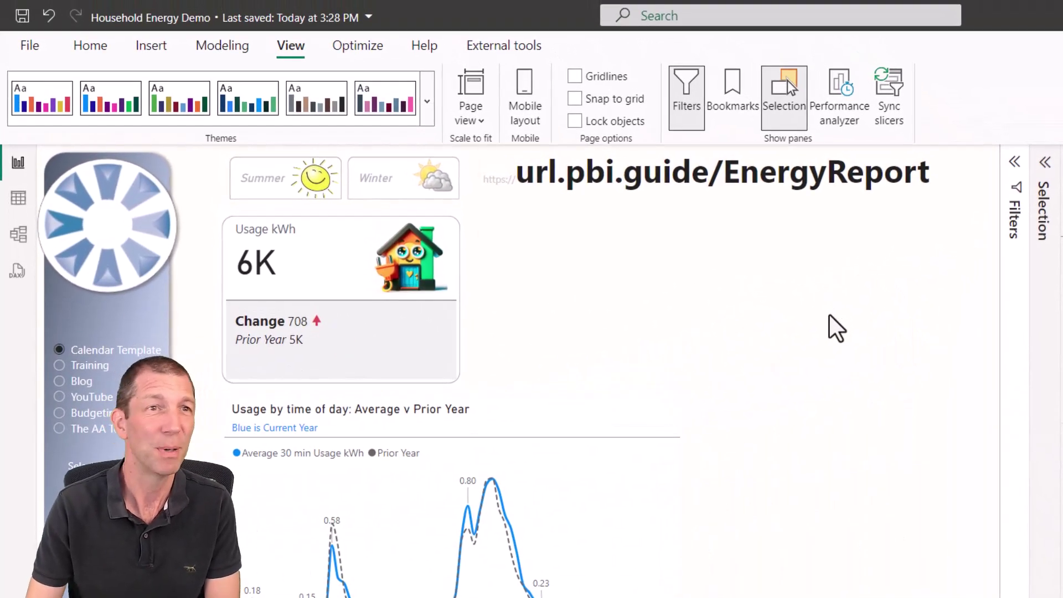
Import HalfHourlyMeterDataFromSynergy.csv through Get data > Text/CSV
{"action": "left_click", "coordinate": [92, 49]}
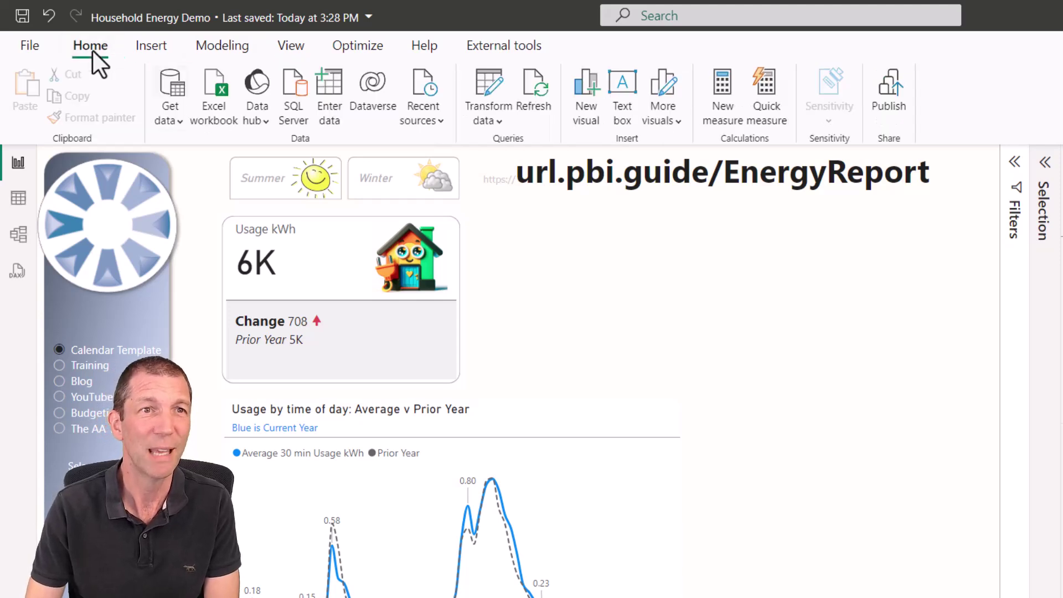
{"action": "left_click", "coordinate": [173, 125]}
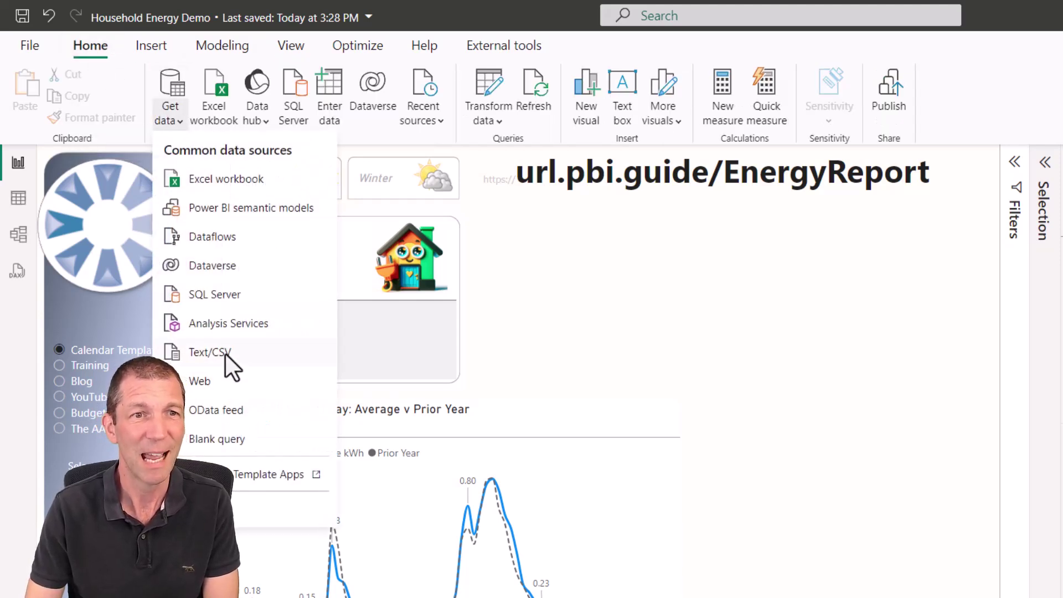
{"action": "left_click", "coordinate": [324, 350]}
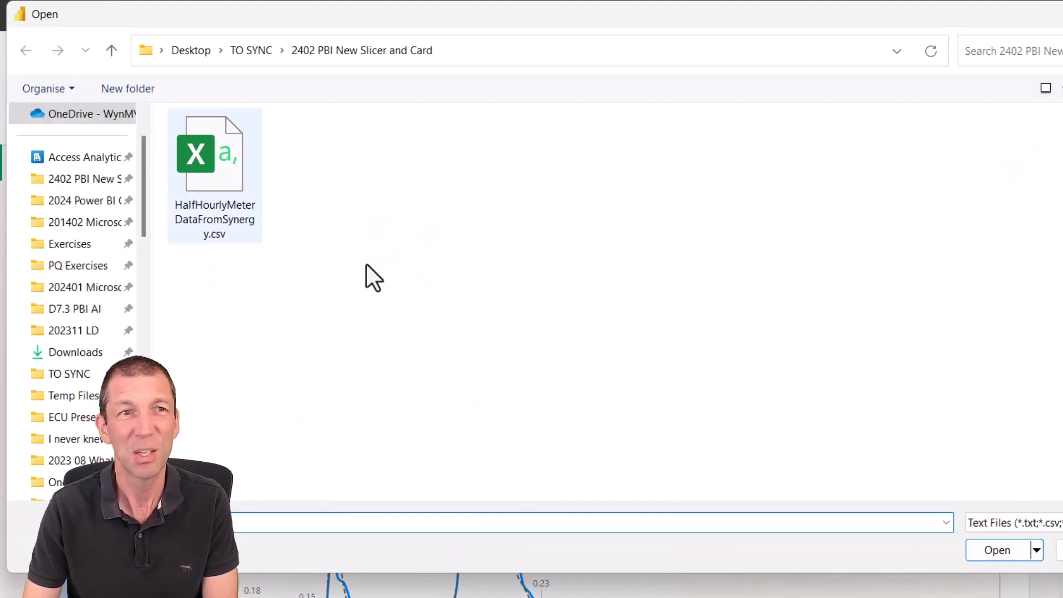
{"action": "double_click", "coordinate": [223, 192]}
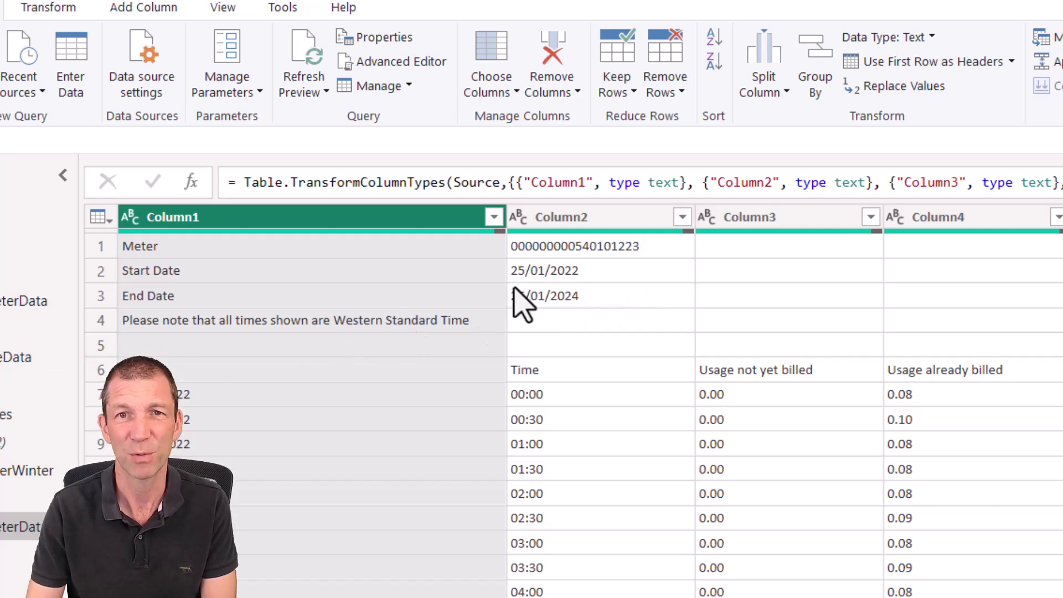
Remove blank Column3 rows, promote the first row to headers, and delete Meter reading status
{"action": "left_click", "coordinate": [870, 217]}
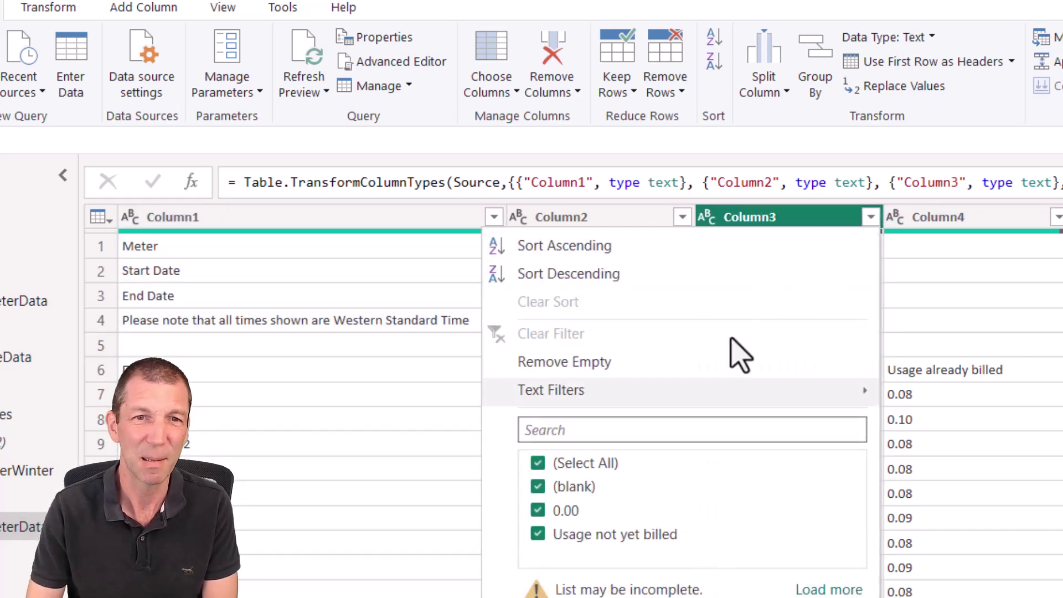
{"action": "left_click", "coordinate": [553, 487]}
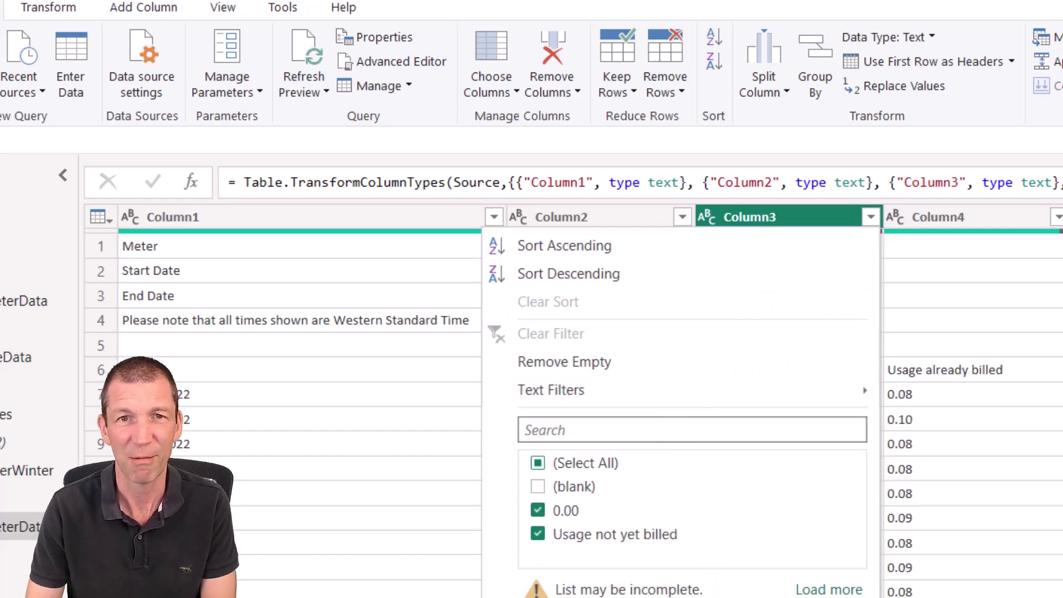
{"action": "key", "text": "Return"}
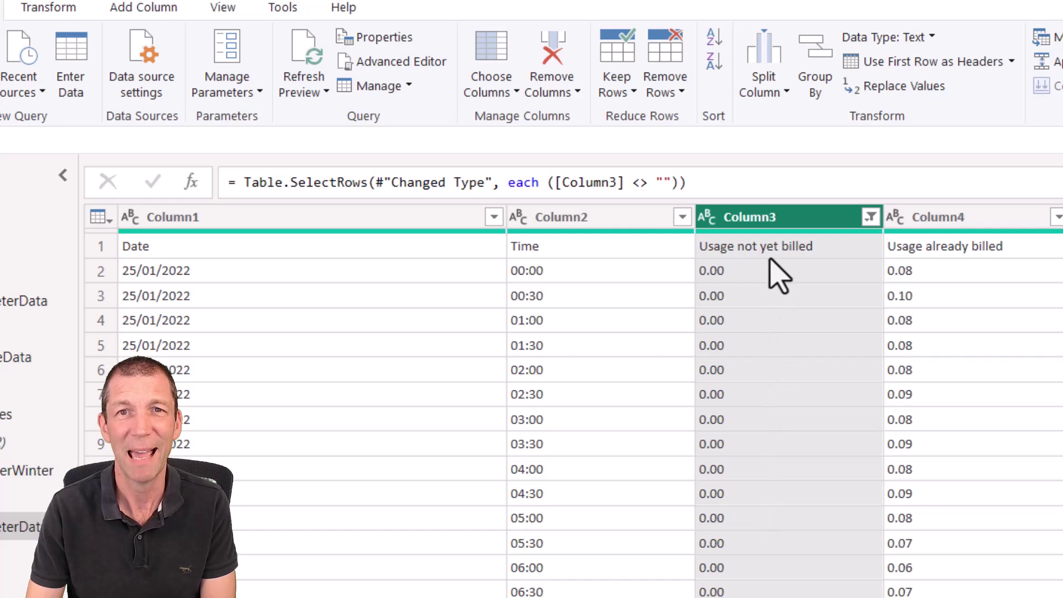
{"action": "left_click", "coordinate": [908, 62]}
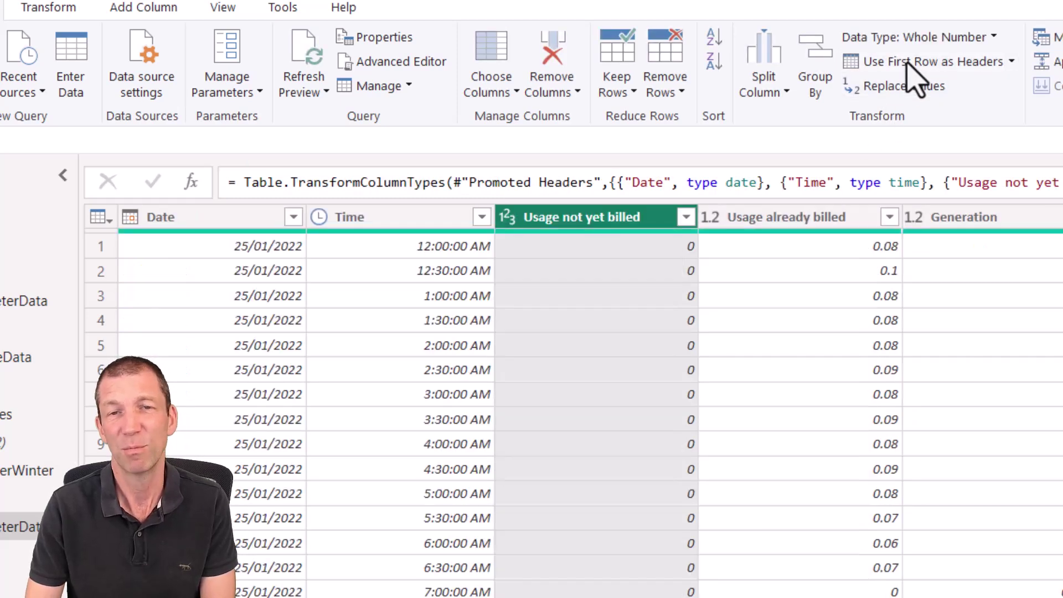
{"action": "right_click", "coordinate": [1062, 217]}
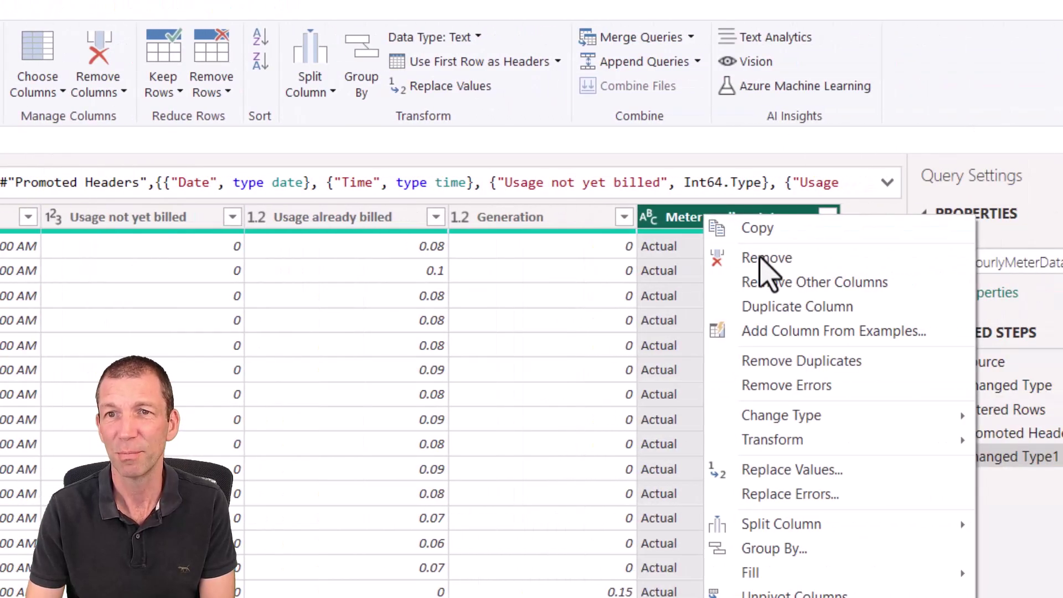
{"action": "left_click", "coordinate": [764, 259]}
Add a column summing Usage not yet billed and Usage already billed, named Usage
{"action": "left_click", "coordinate": [136, 219]}
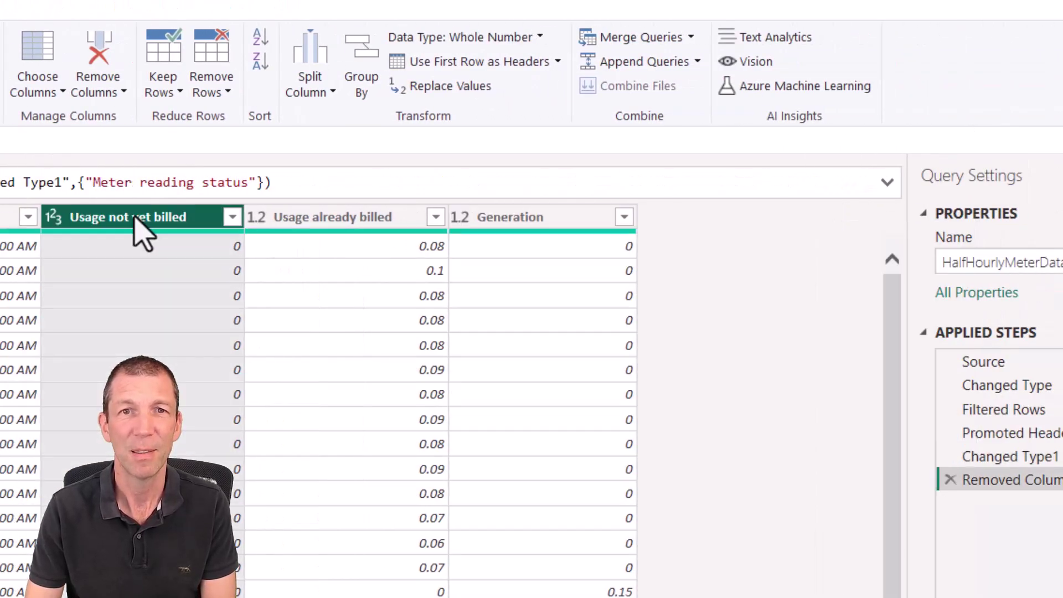
{"action": "left_click", "coordinate": [350, 219], "text": "ctrl"}
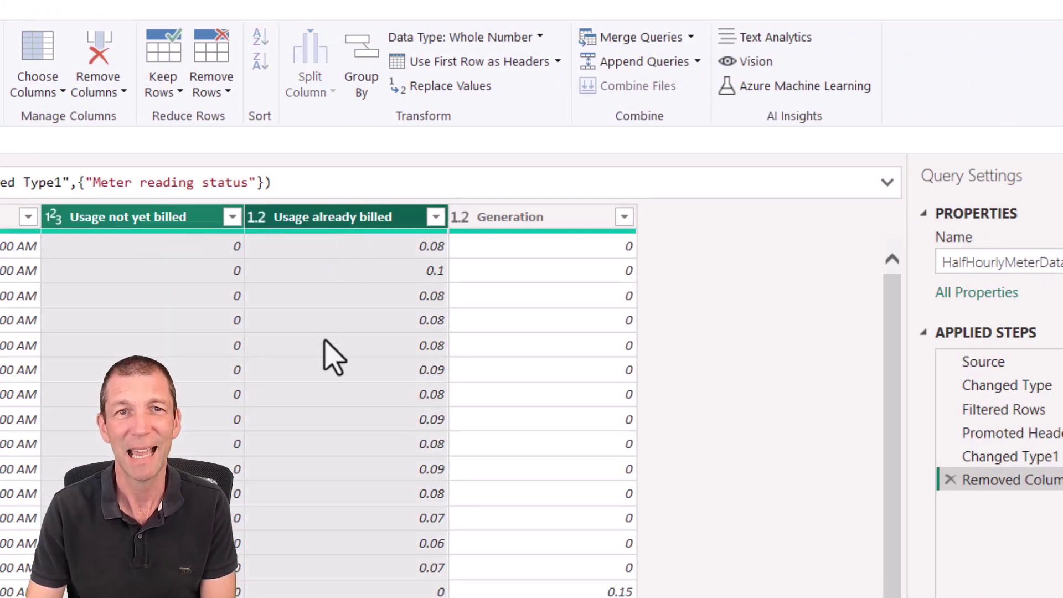
{"action": "right_click", "coordinate": [307, 216]}
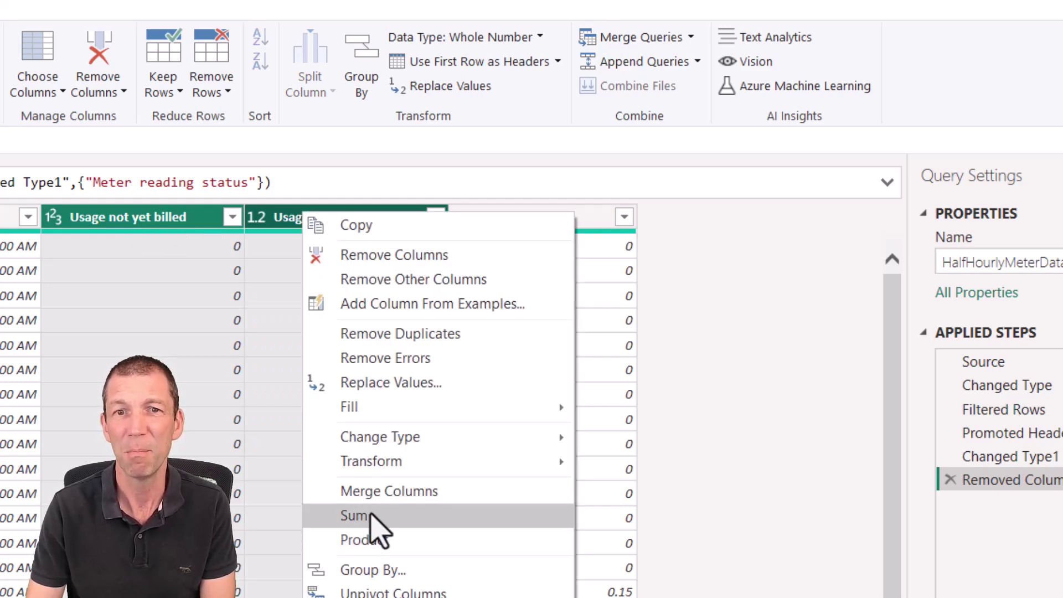
{"action": "left_click", "coordinate": [362, 516]}
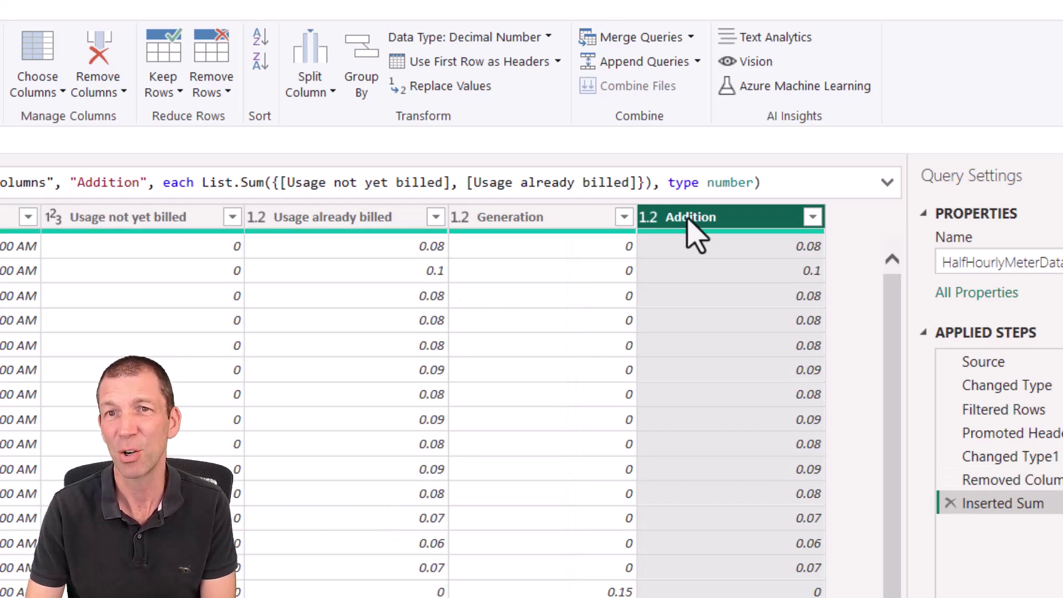
{"action": "double_click", "coordinate": [108, 182]}
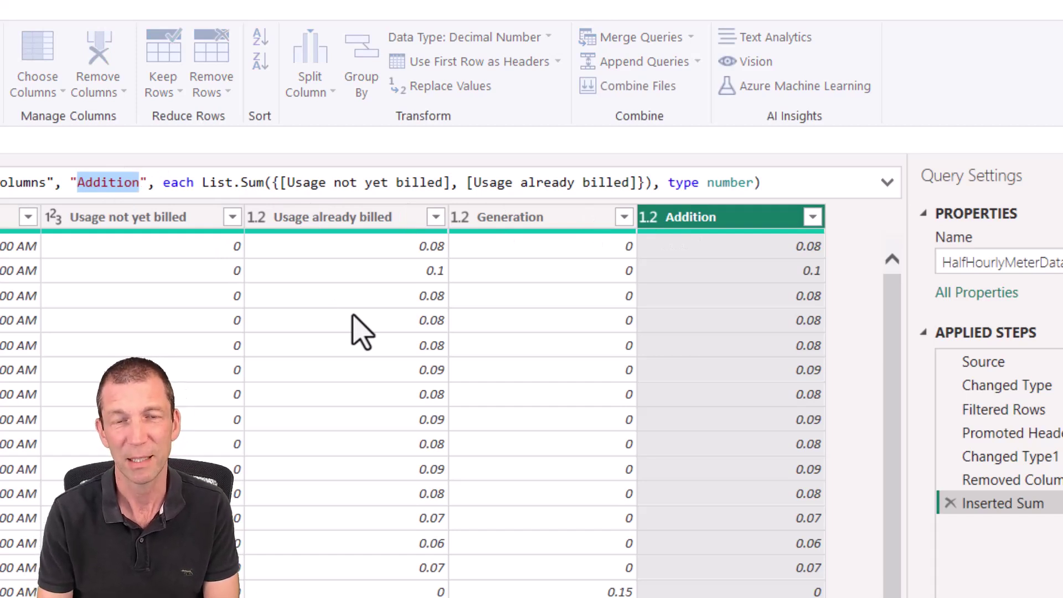
{"action": "type", "text": "Usage"}
{"action": "key", "text": "Return"}
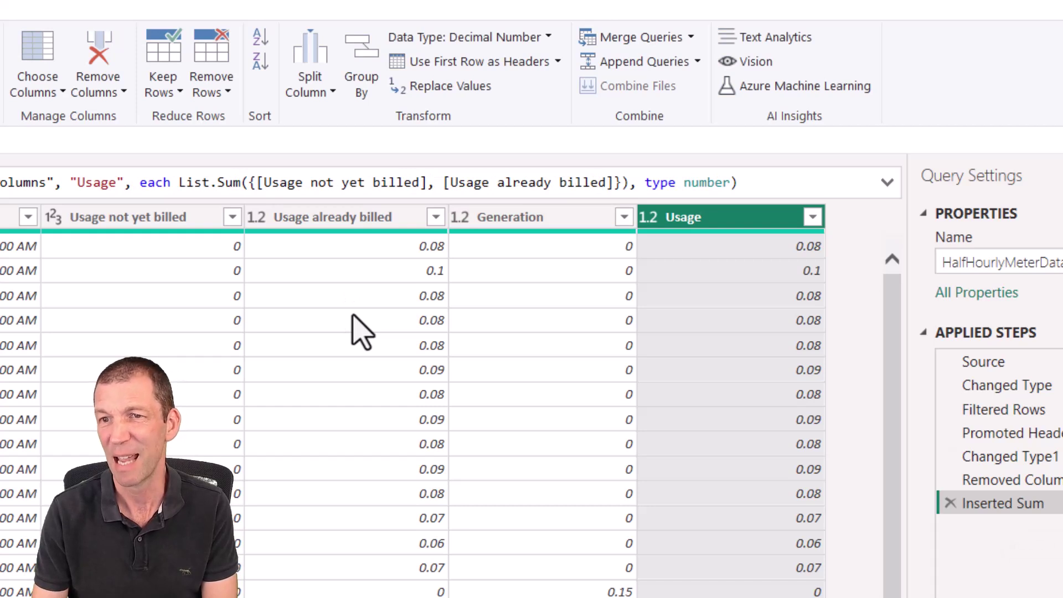
Delete the original Usage not yet billed and Usage already billed columns
{"action": "left_click", "coordinate": [193, 219]}
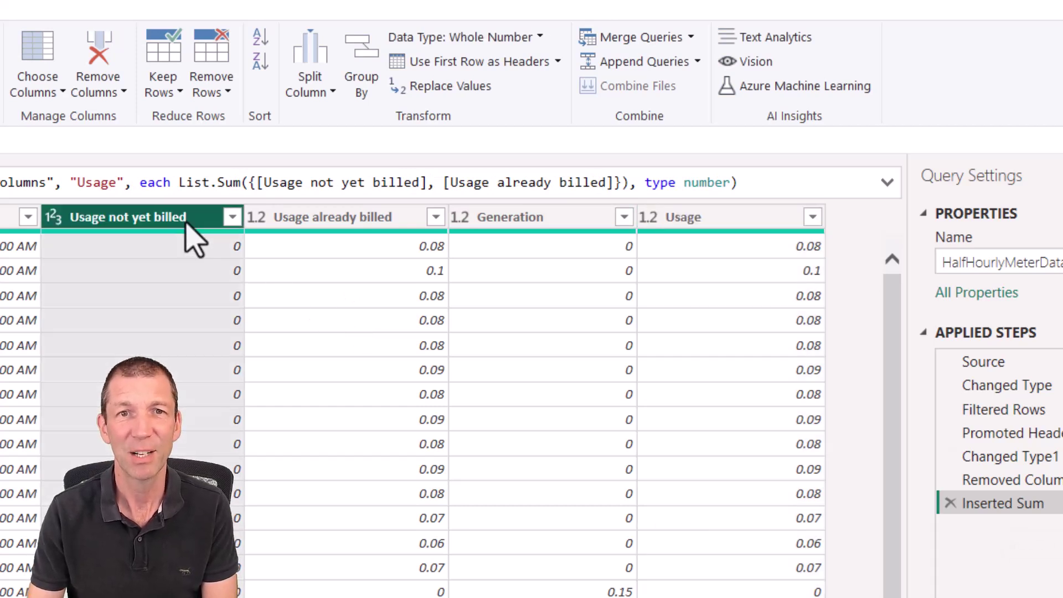
{"action": "left_click", "coordinate": [307, 219], "text": "ctrl"}
{"action": "right_click", "coordinate": [308, 220]}
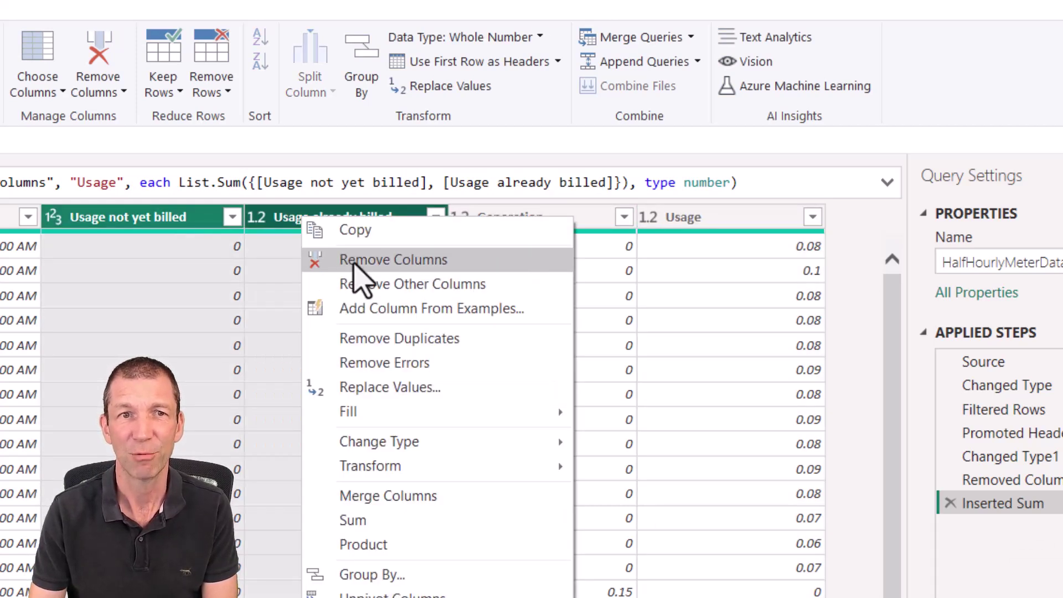
{"action": "left_click", "coordinate": [352, 260]}
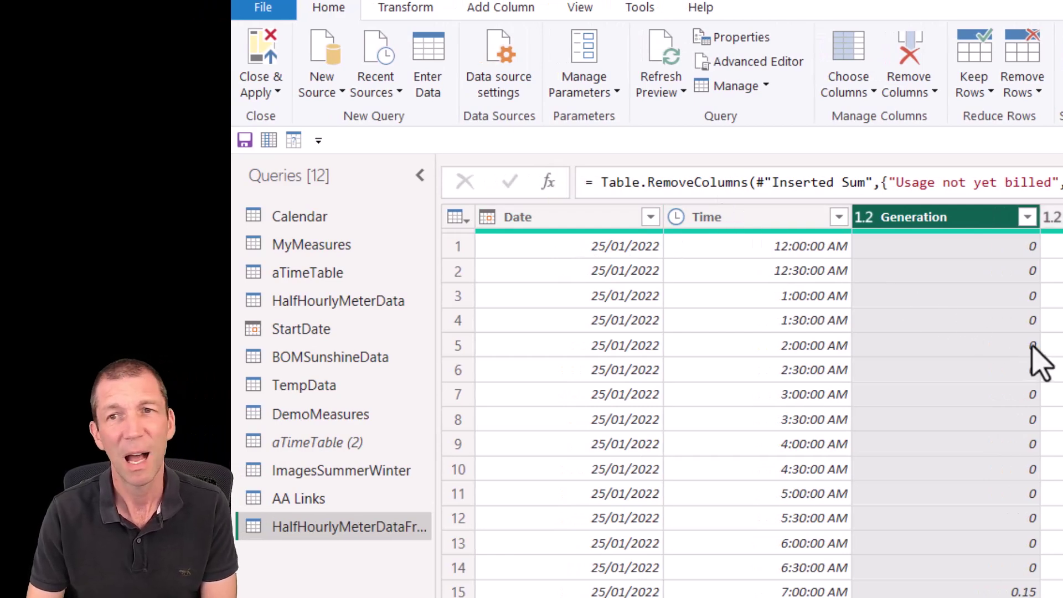
Rename the copied query to SynergyData, then open the Calendar query and select its Season column
{"action": "double_click", "coordinate": [410, 526]}
{"action": "type", "text": "SynergyData"}
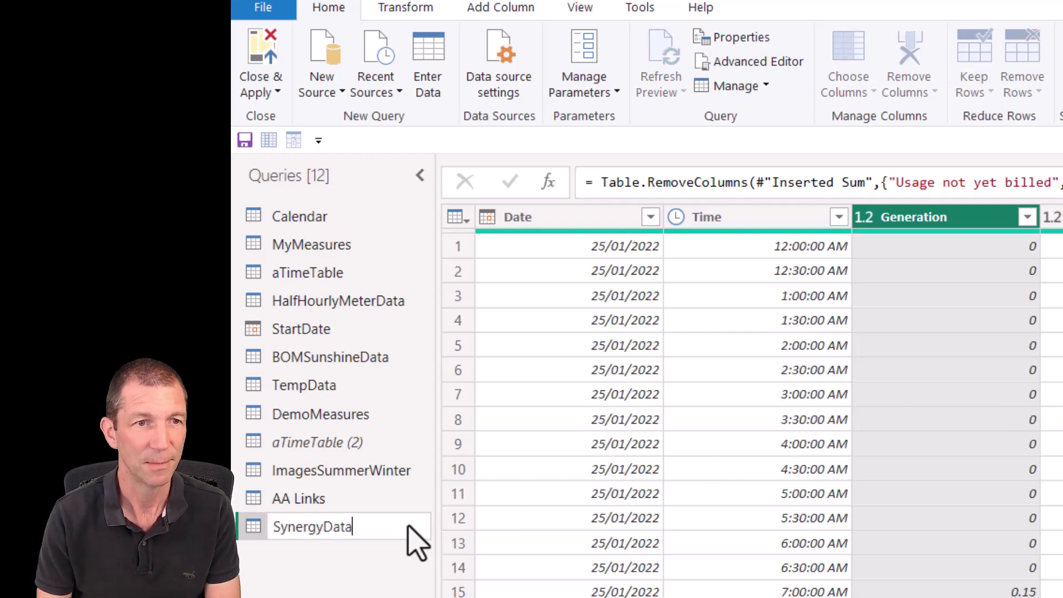
{"action": "key", "text": "Return"}
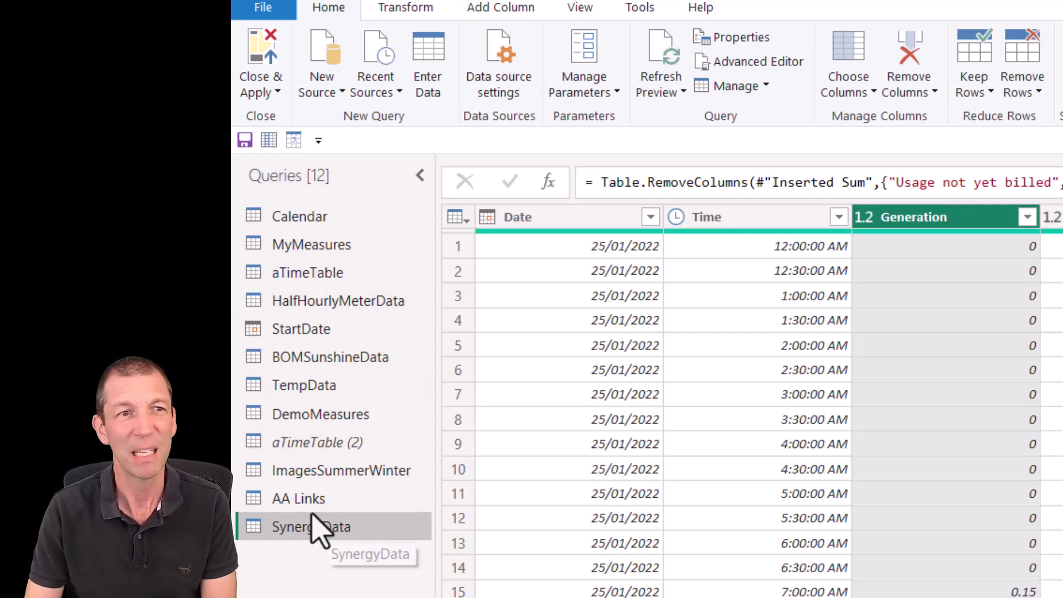
{"action": "left_click", "coordinate": [320, 221]}
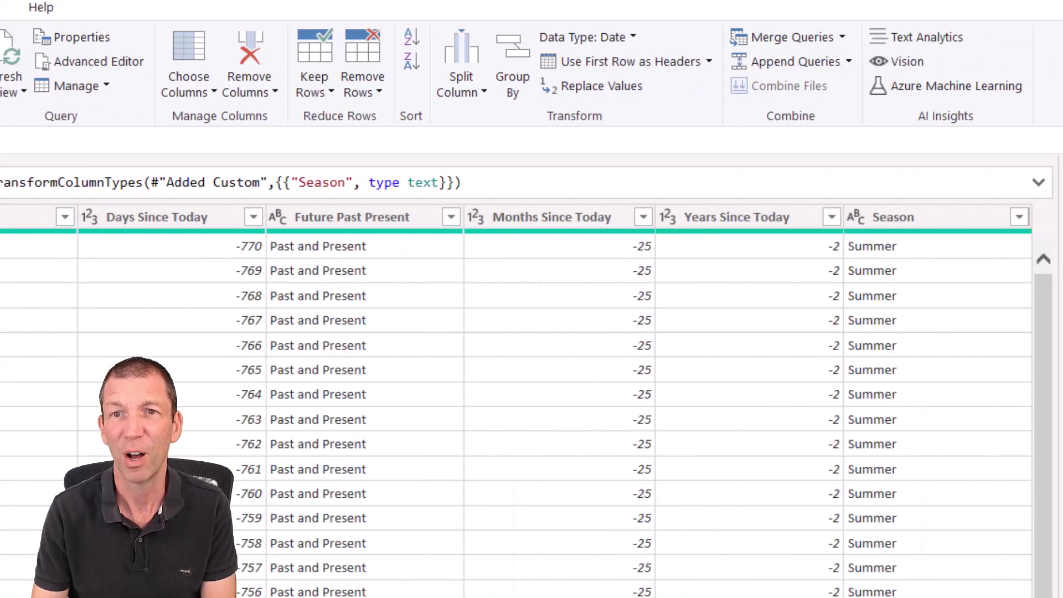
{"action": "left_click", "coordinate": [893, 218]}
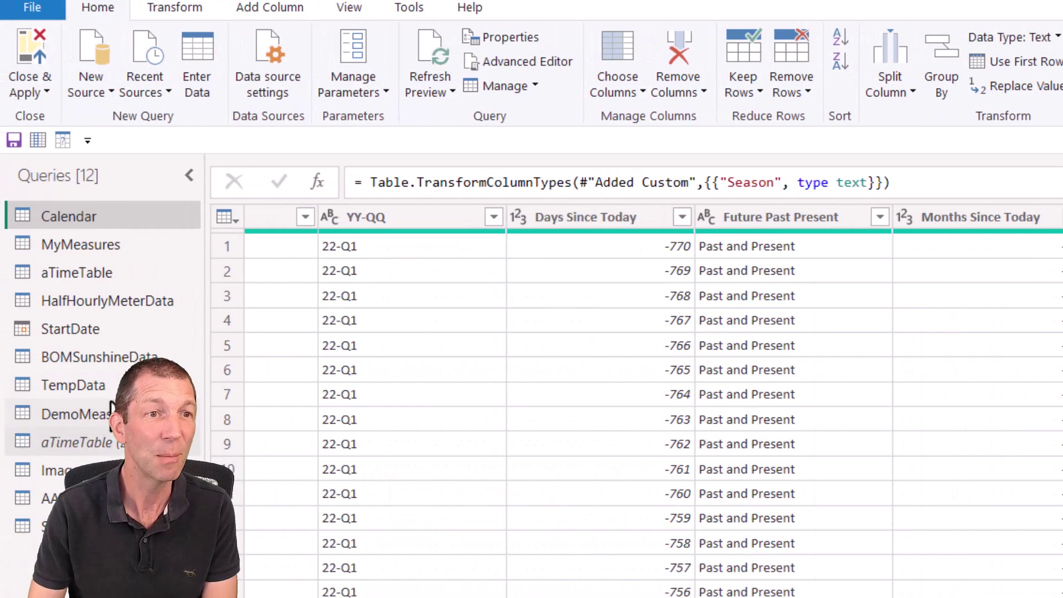
Open the aTimeTable query and narrow its Minute Number column
{"action": "left_click", "coordinate": [106, 443]}
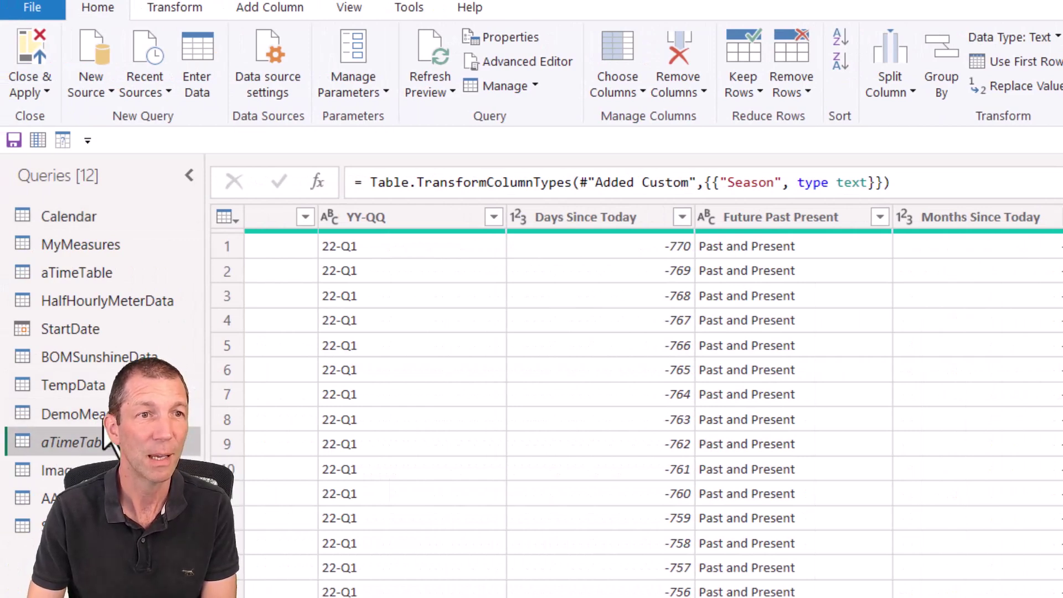
{"action": "left_click", "coordinate": [81, 271]}
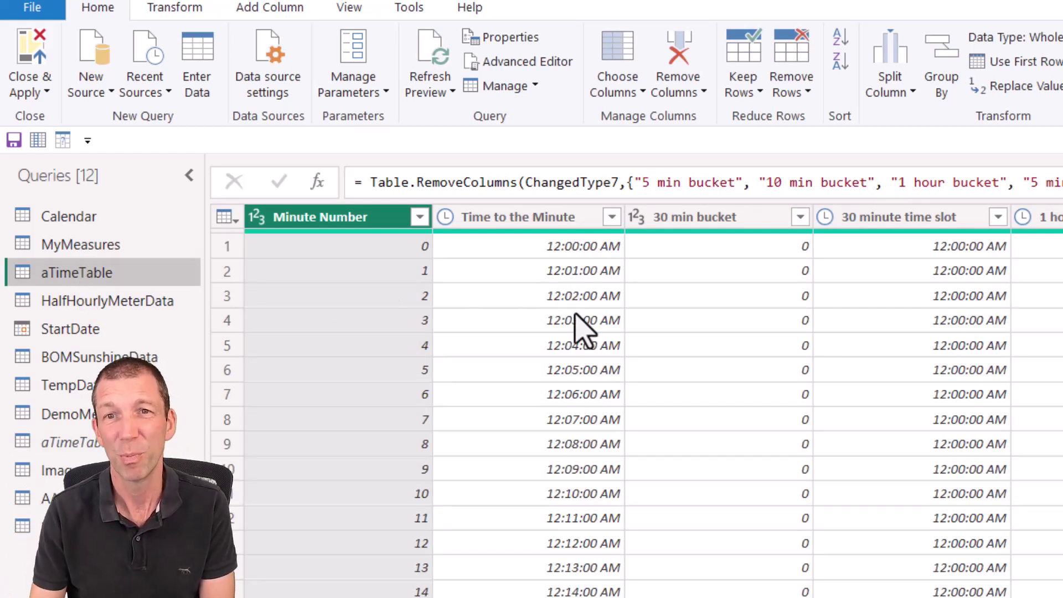
{"action": "left_click_drag", "start_coordinate": [433, 216], "coordinate": [296, 216]}
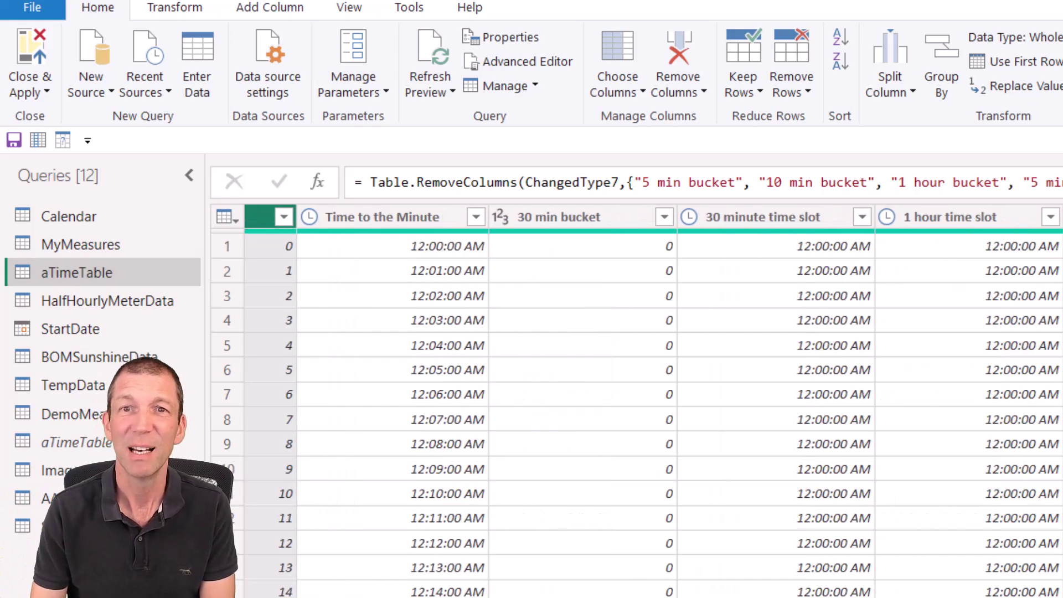
{"action": "left_click", "coordinate": [949, 235]}
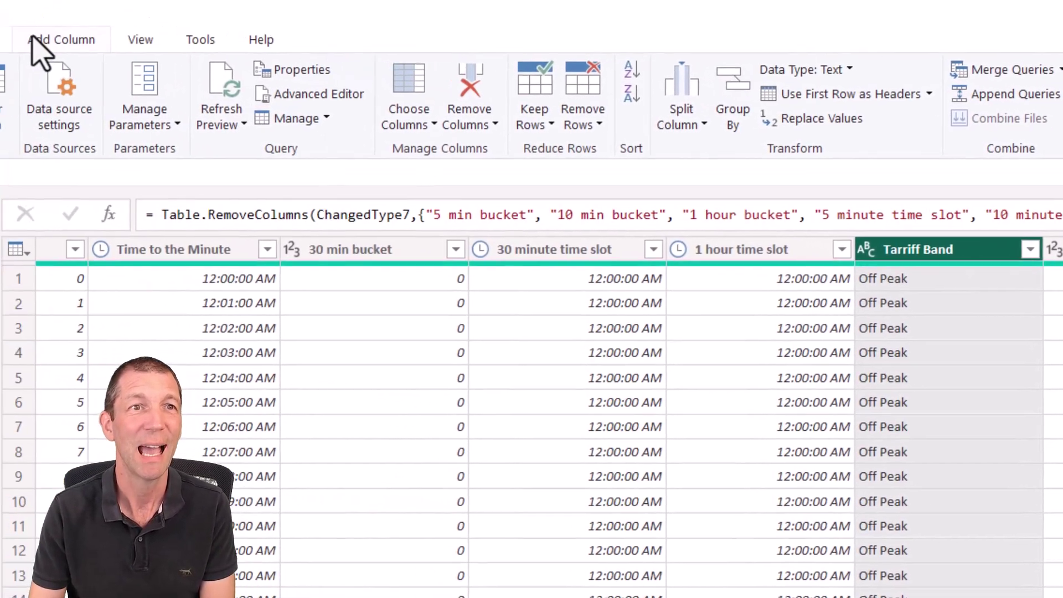
Start a conditional column from Add Column, then cancel without adding it
{"action": "left_click", "coordinate": [33, 43]}
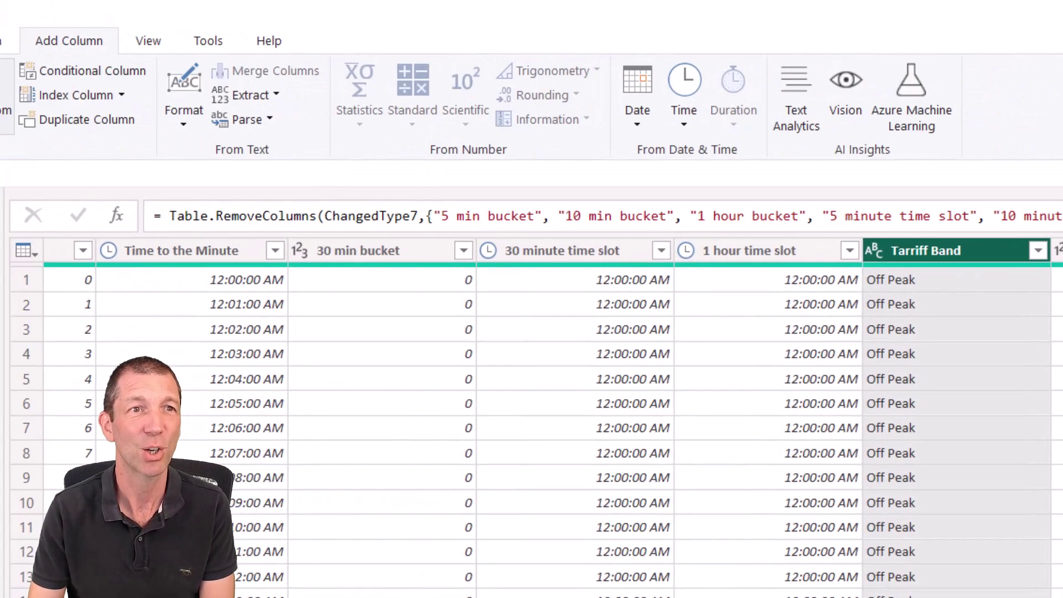
{"action": "left_click", "coordinate": [86, 75]}
{"action": "left_click", "coordinate": [354, 491]}
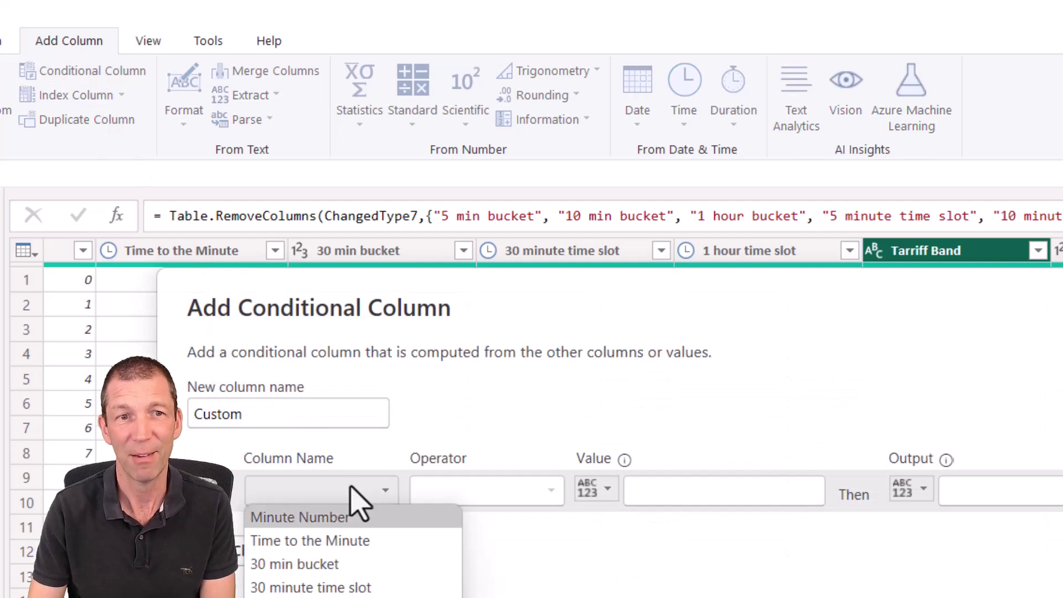
{"action": "left_click", "coordinate": [541, 495]}
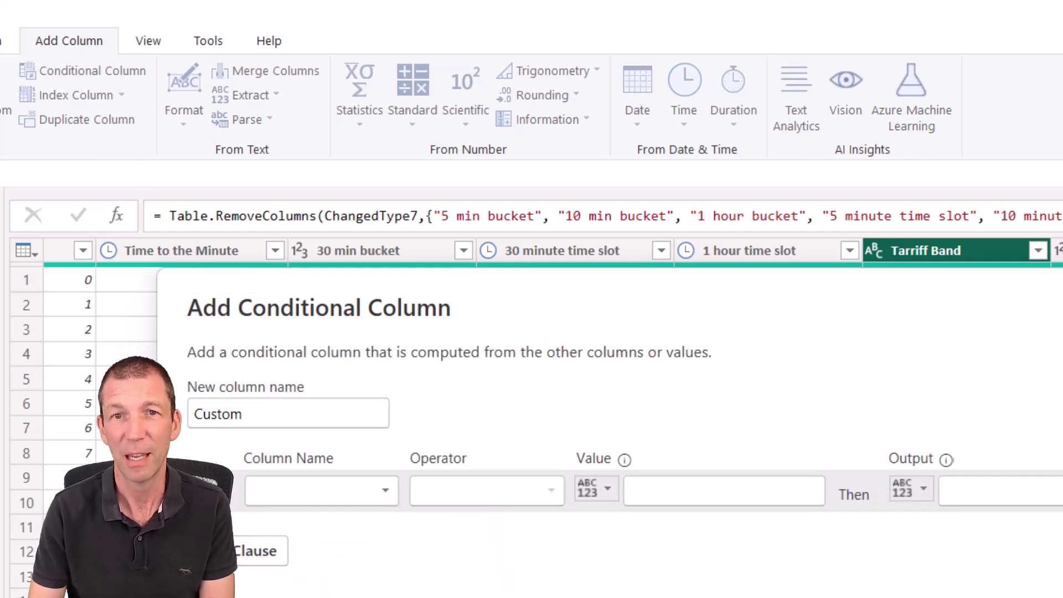
{"action": "key", "text": "Escape"}
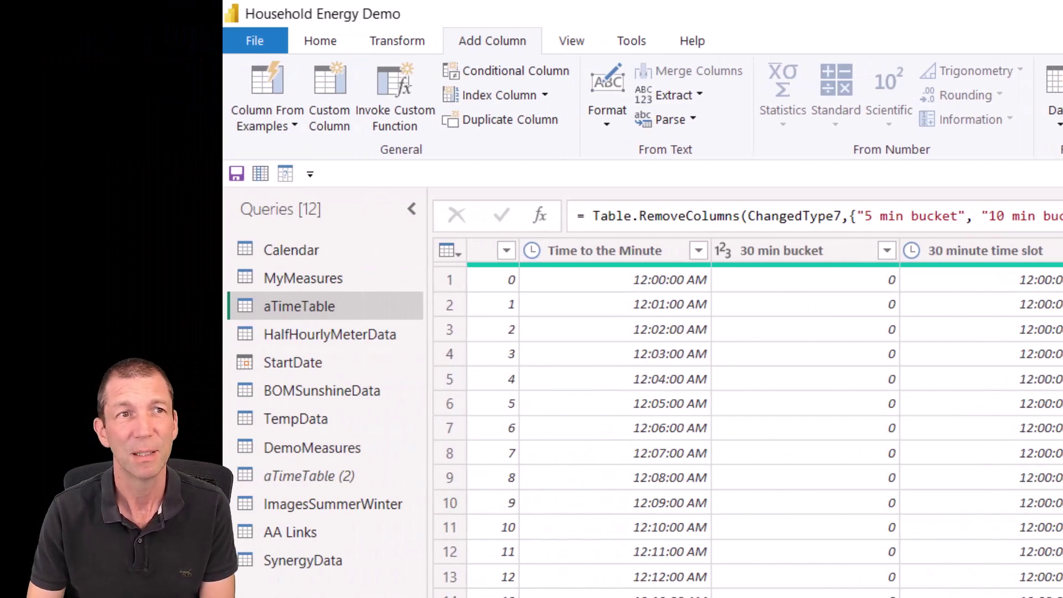
Open the ImagesSummerWinter query to view its Summer and Winter image URLs
{"action": "left_click", "coordinate": [344, 510]}
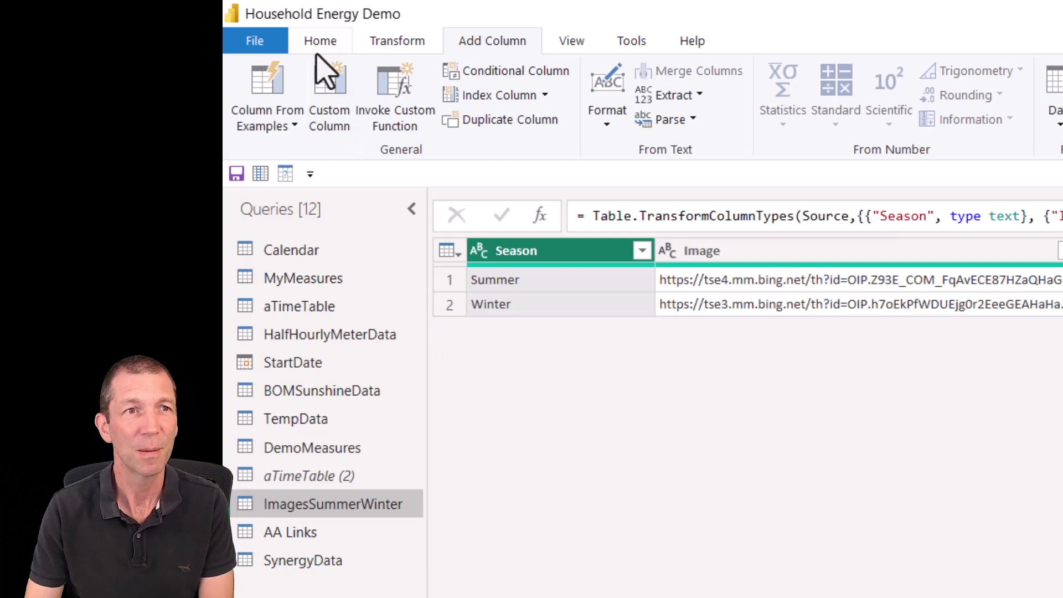
Delete the SynergyData query
{"action": "left_click", "coordinate": [317, 562]}
{"action": "right_click", "coordinate": [317, 564]}
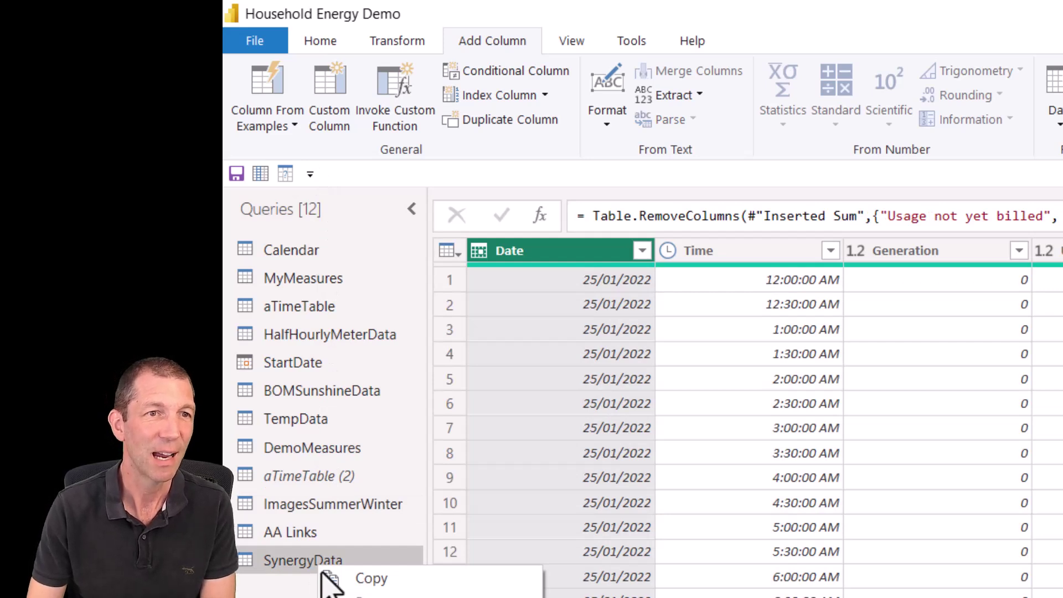
{"action": "key", "text": "Delete"}
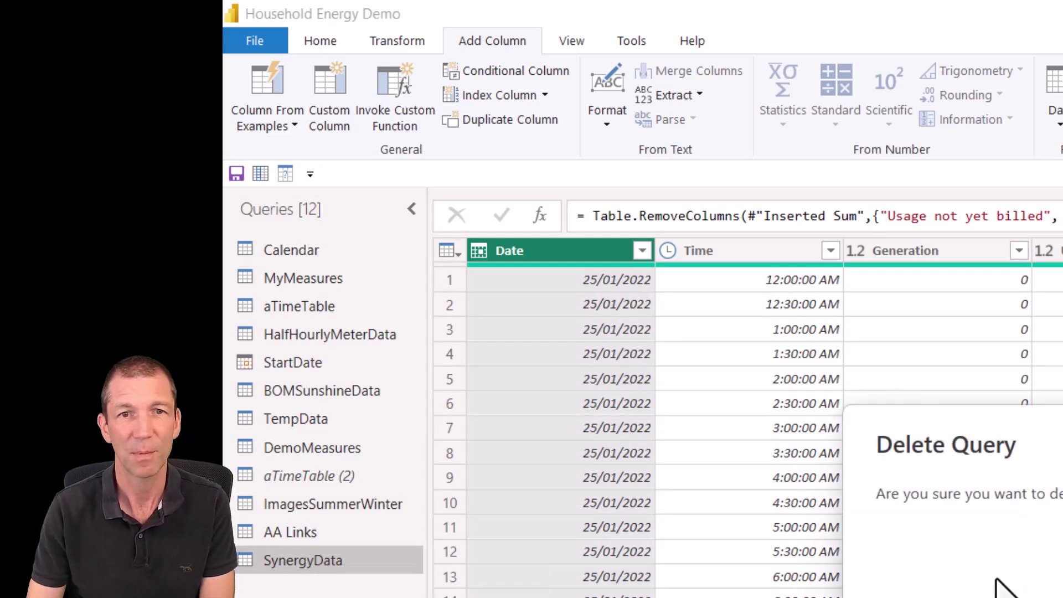
{"action": "key", "text": "Escape"}
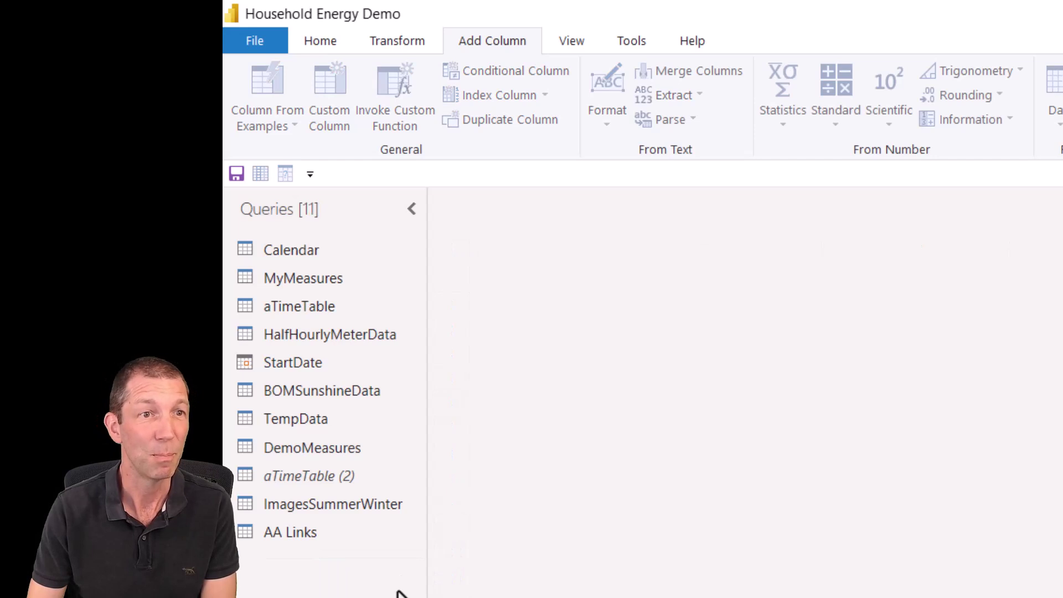
Open the HalfHourlyMeterData query, then close the editor without applying changes
{"action": "key", "text": "Up"}
{"action": "key", "text": "Up"}
{"action": "key", "text": "Up"}
{"action": "key", "text": "Up"}
{"action": "key", "text": "Up"}
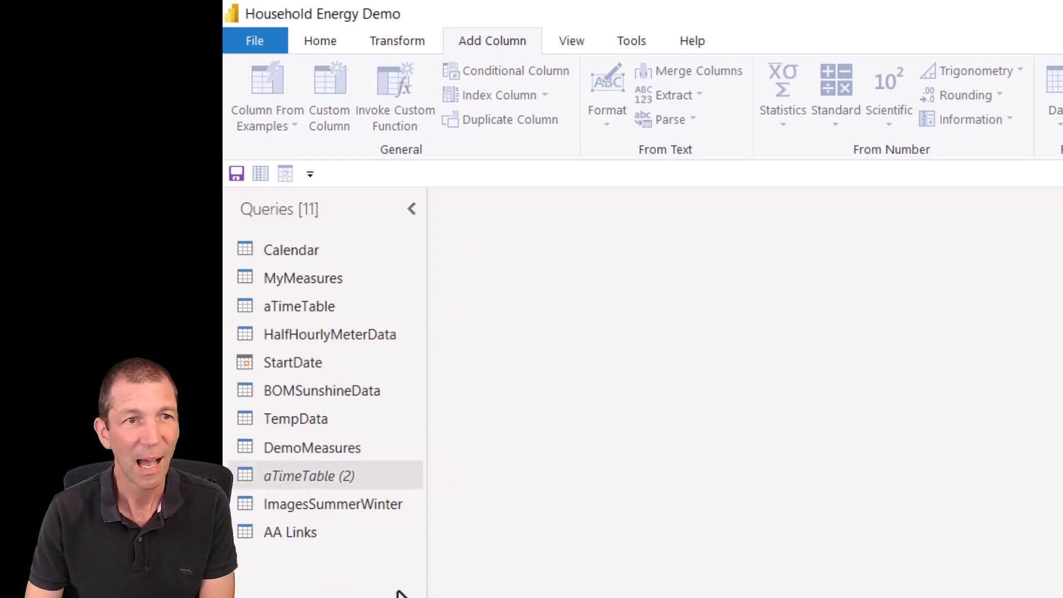
{"action": "left_click", "coordinate": [308, 344]}
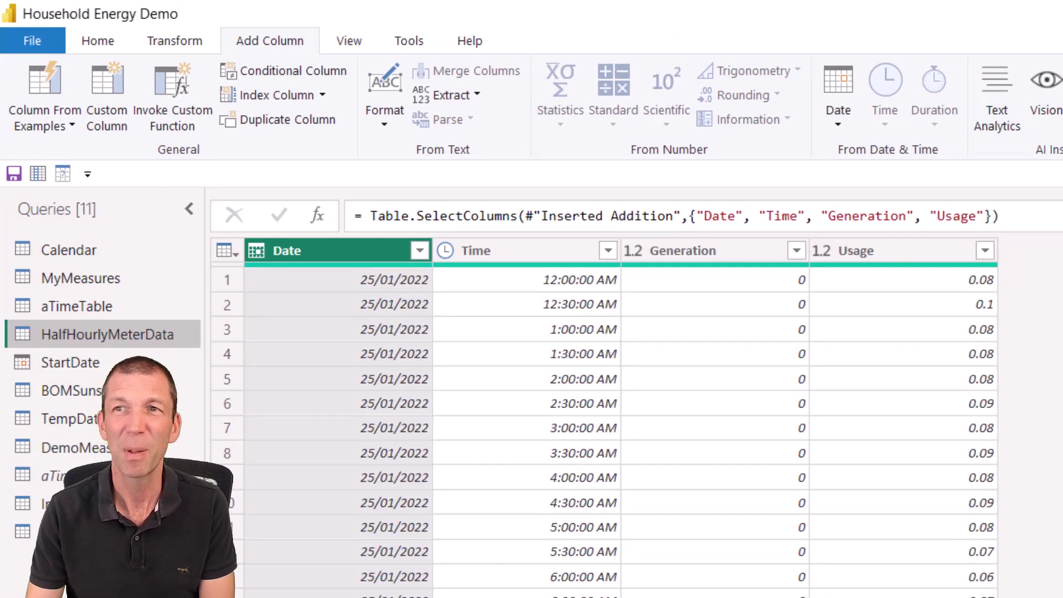
{"action": "key", "text": "alt+F4"}
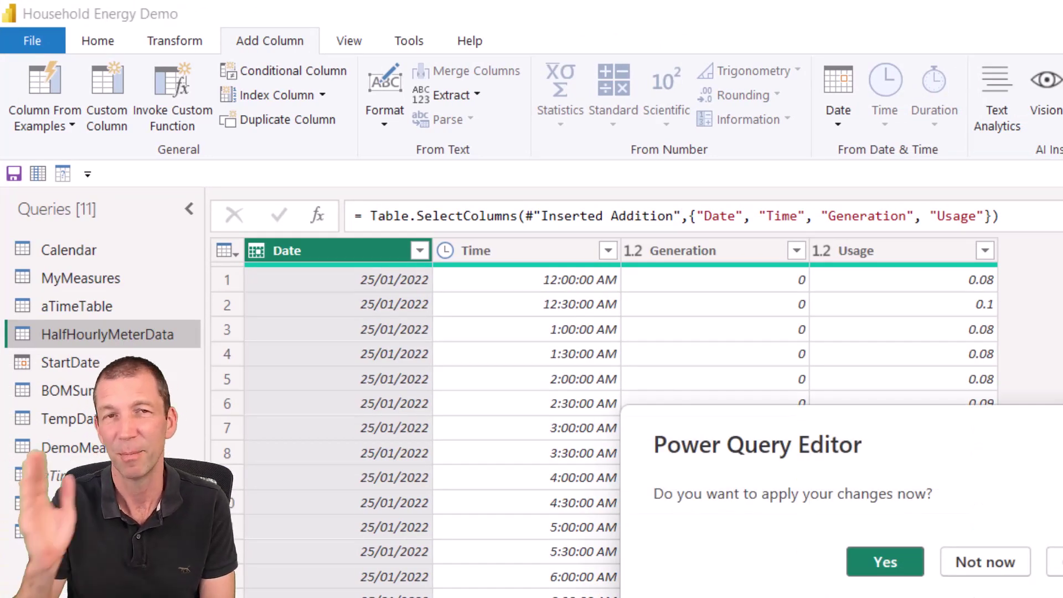
{"action": "left_click", "coordinate": [996, 563]}
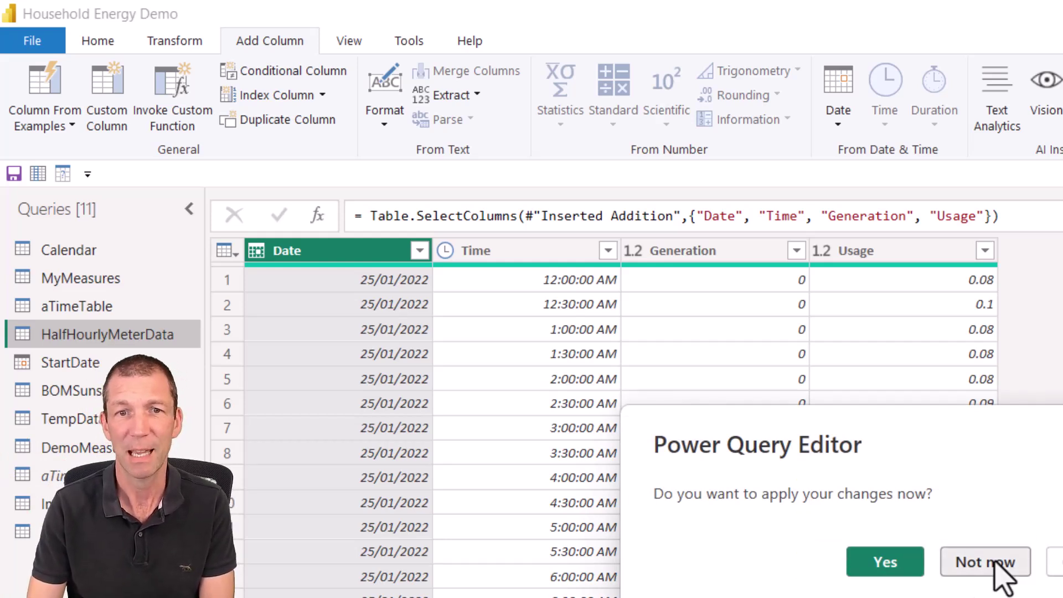
{"action": "left_click", "coordinate": [997, 568]}
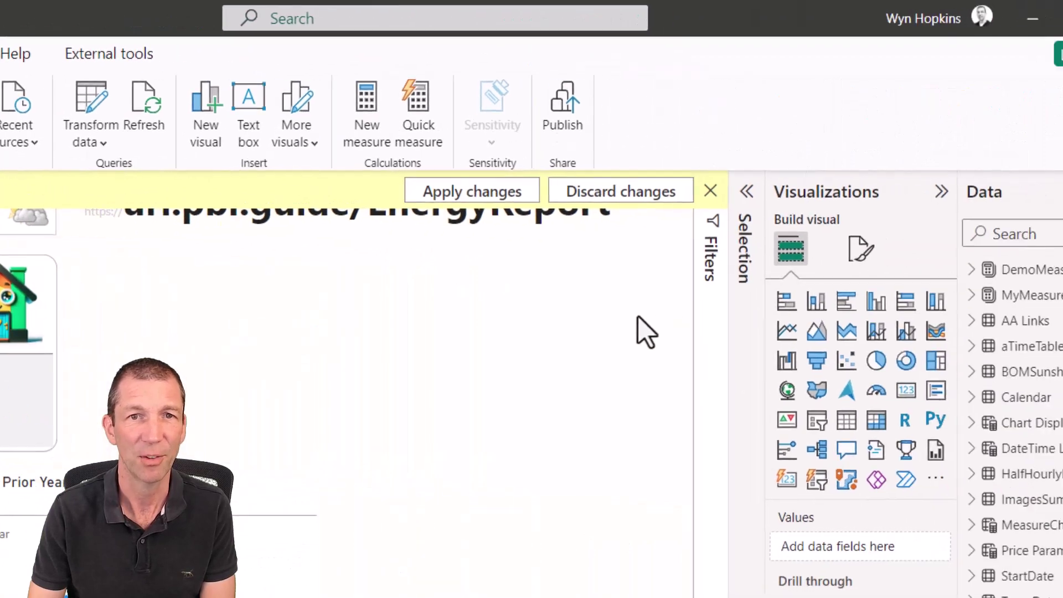
Discard pending query changes, right-align the report title, and add an empty new slicer
{"action": "left_click", "coordinate": [1048, 206]}
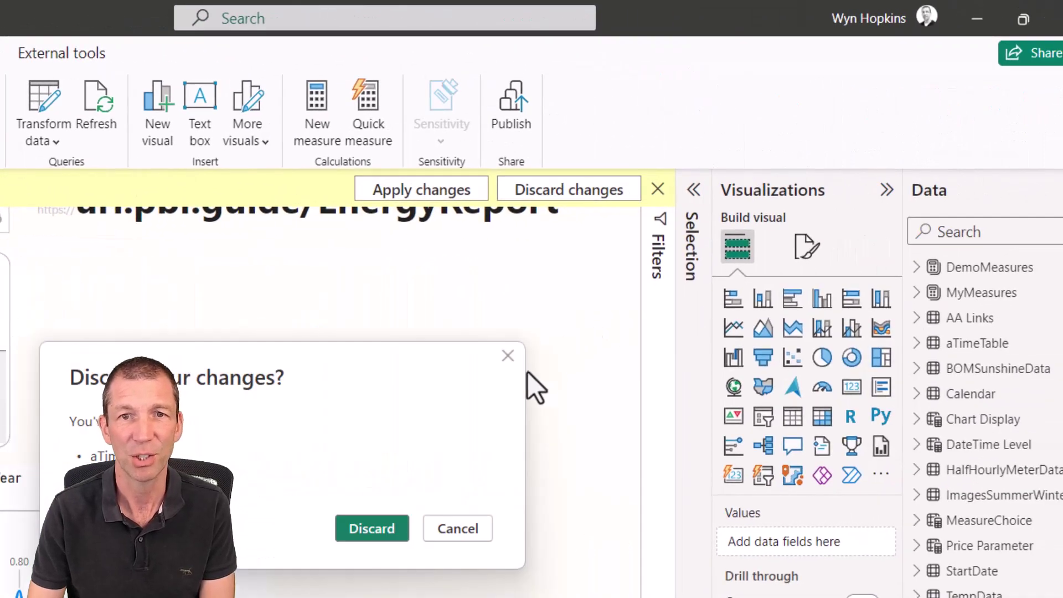
{"action": "left_click", "coordinate": [876, 595]}
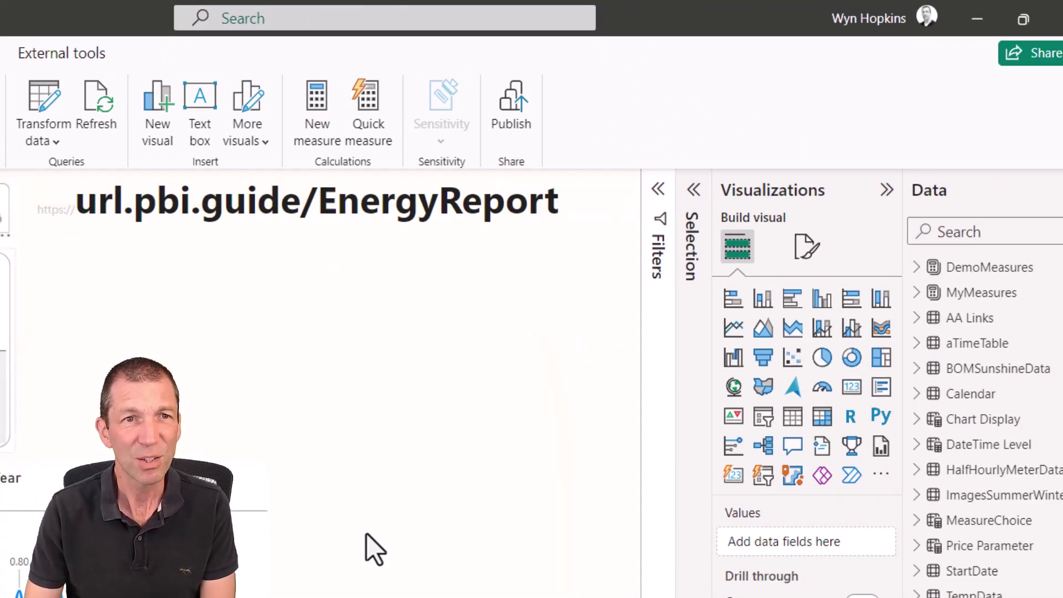
{"action": "left_click", "coordinate": [333, 278]}
{"action": "left_click", "coordinate": [329, 340]}
{"action": "left_click", "coordinate": [380, 466]}
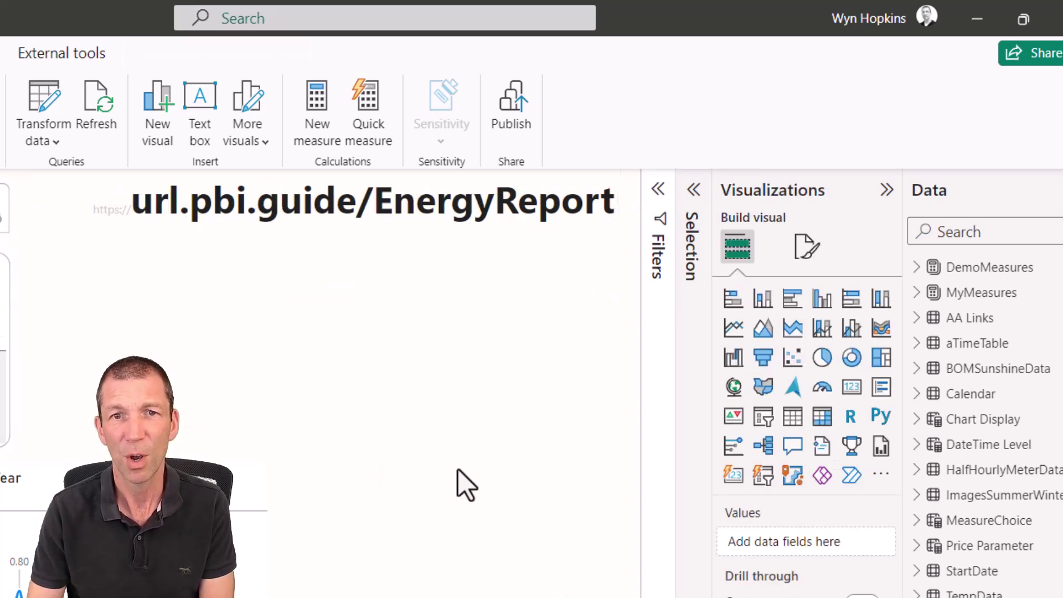
{"action": "left_click", "coordinate": [766, 478]}
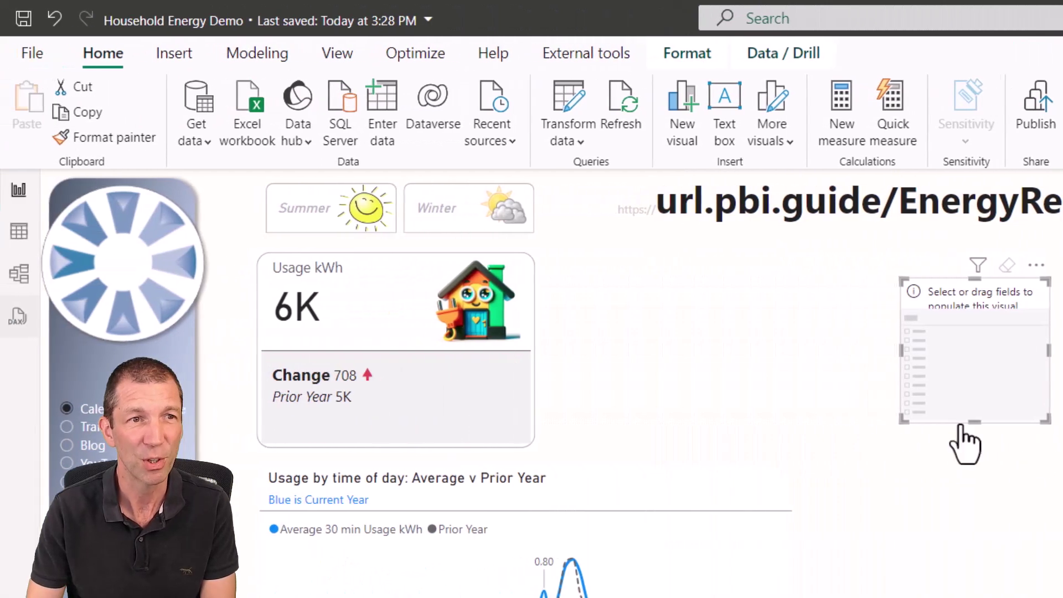
{"action": "left_click", "coordinate": [23, 275]}
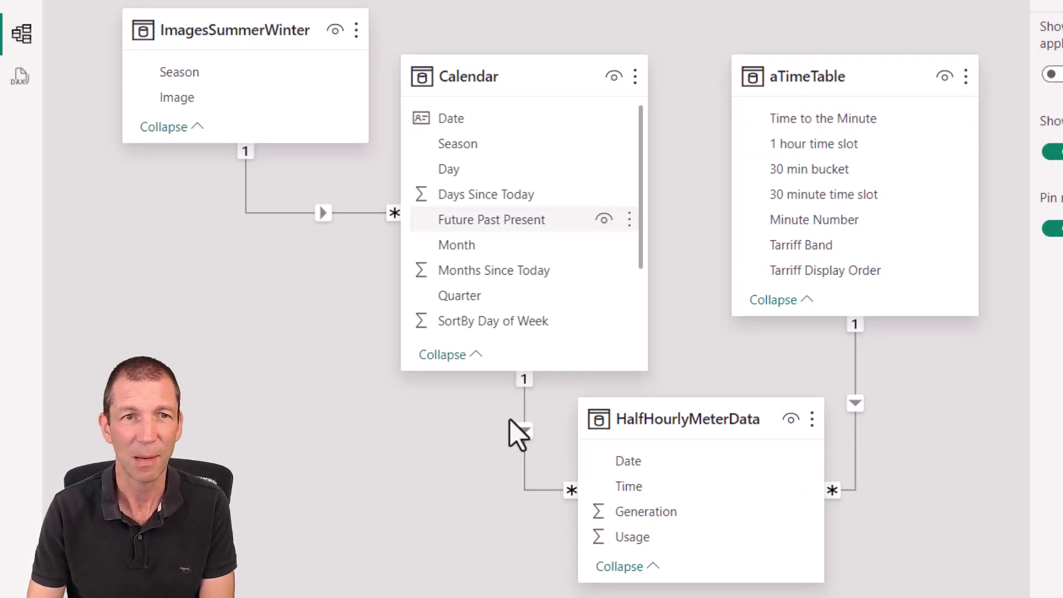
{"action": "mouse_move", "coordinate": [224, 35]}
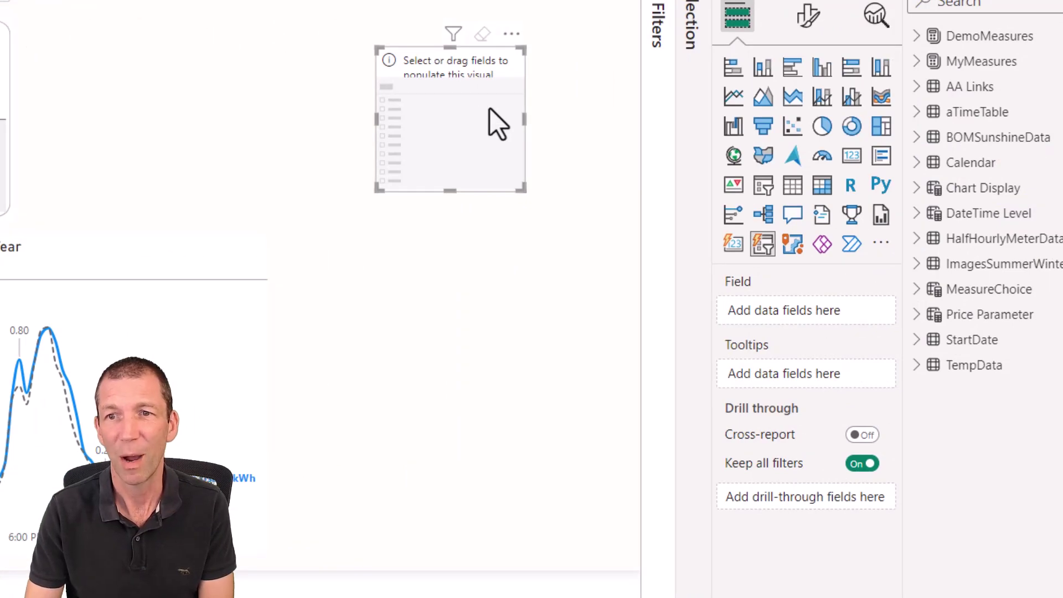
Nudge the slicer left, add the ImagesSummerWinter Image field, and widen the visual
{"action": "left_click_drag", "start_coordinate": [490, 108], "coordinate": [474, 107]}
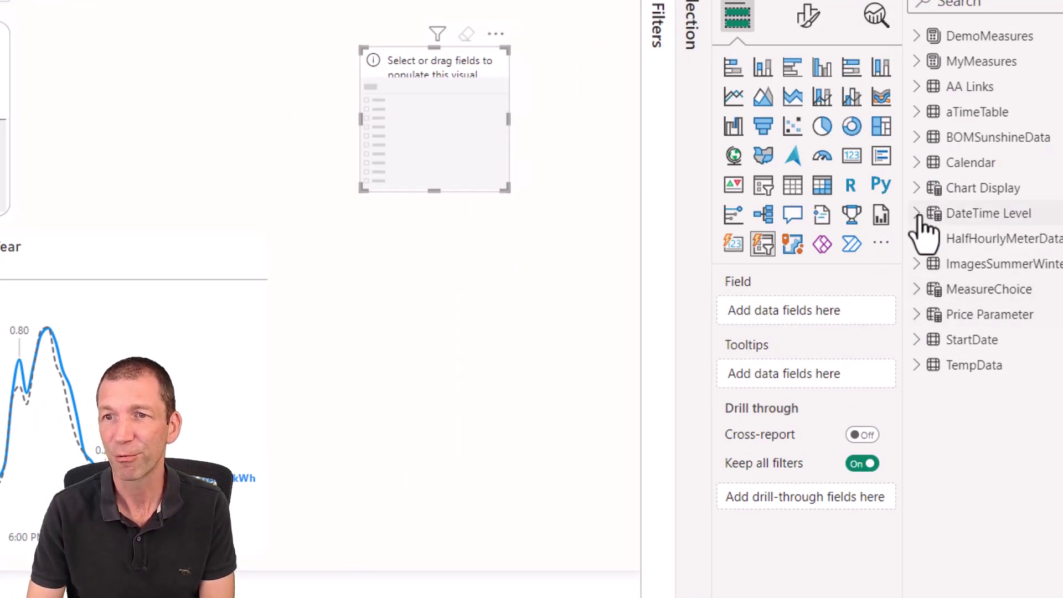
{"action": "mouse_move", "coordinate": [921, 219]}
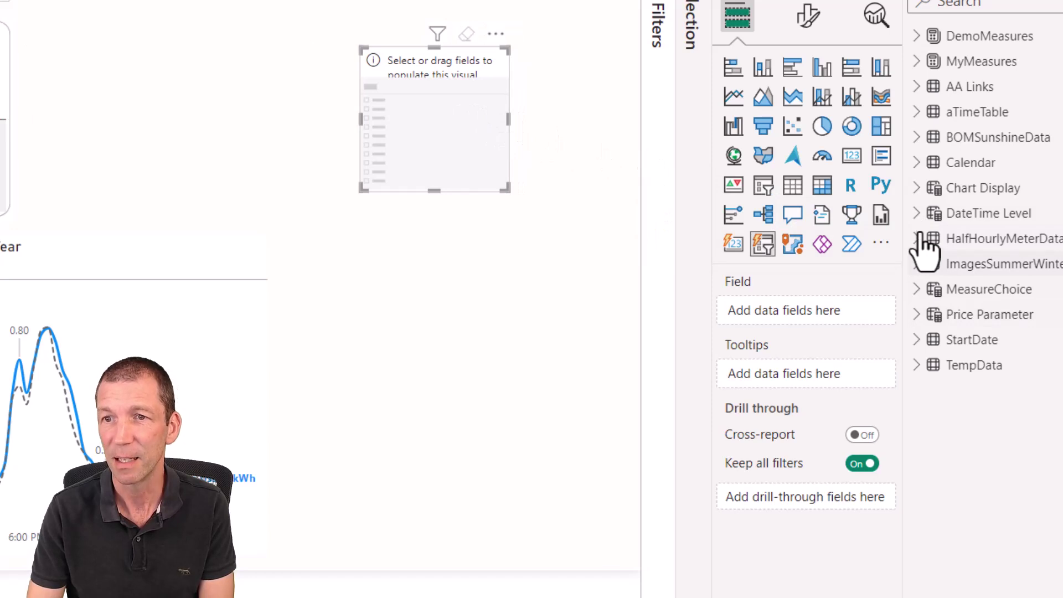
{"action": "left_click", "coordinate": [921, 264]}
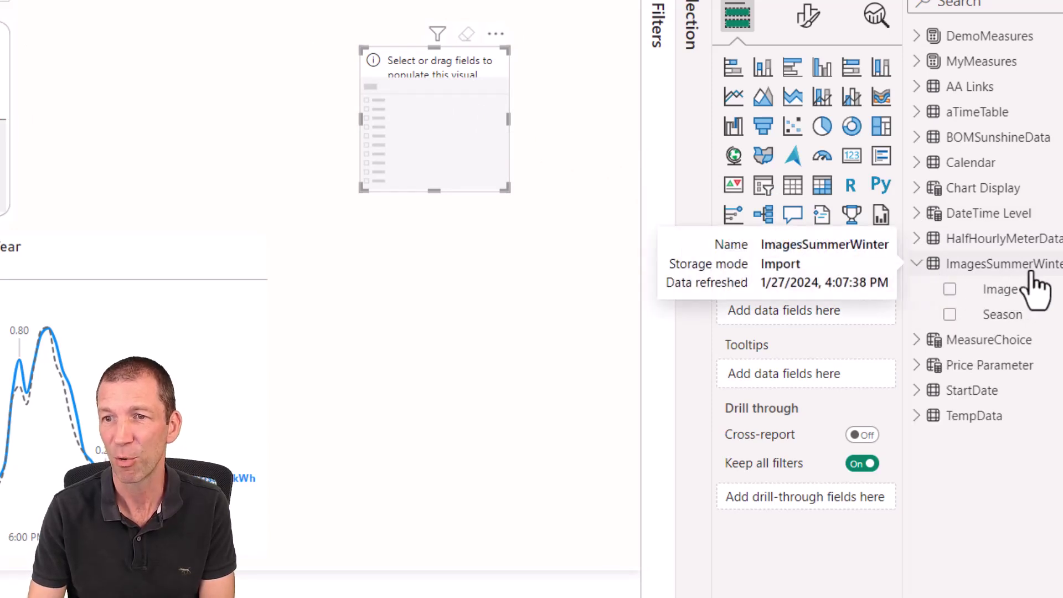
{"action": "left_click_drag", "start_coordinate": [1008, 287], "coordinate": [805, 319]}
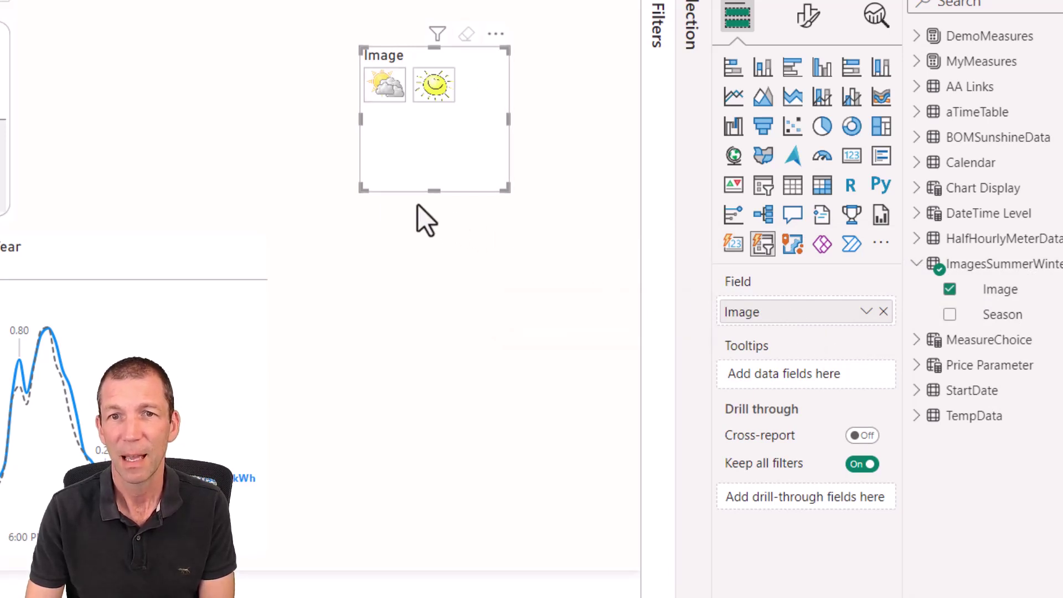
{"action": "left_click_drag", "start_coordinate": [361, 190], "coordinate": [210, 206]}
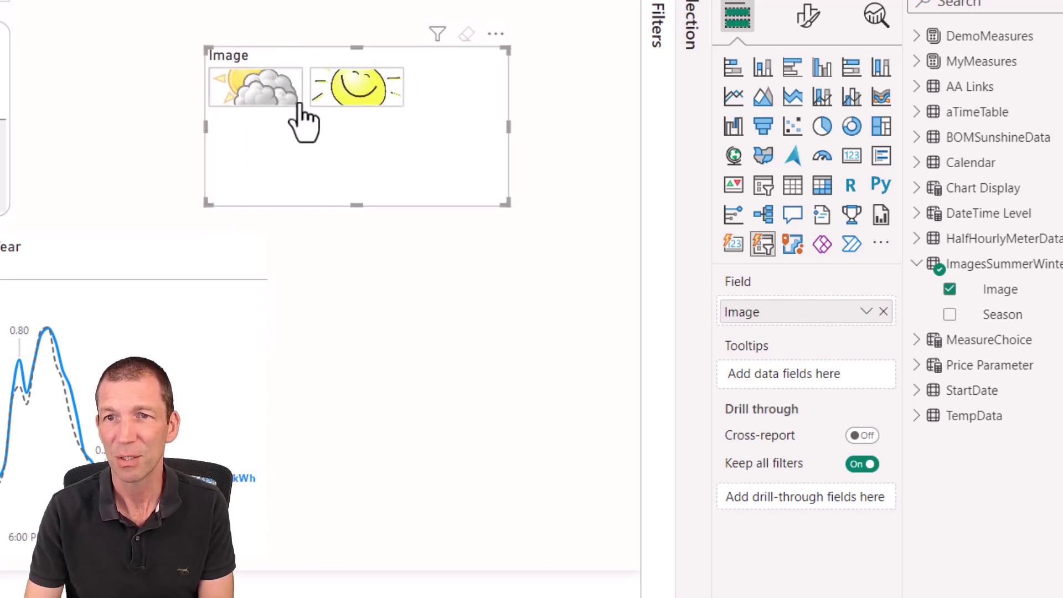
Replace the Image field with Season so the slicer shows Summer and Winter
{"action": "left_click", "coordinate": [809, 18]}
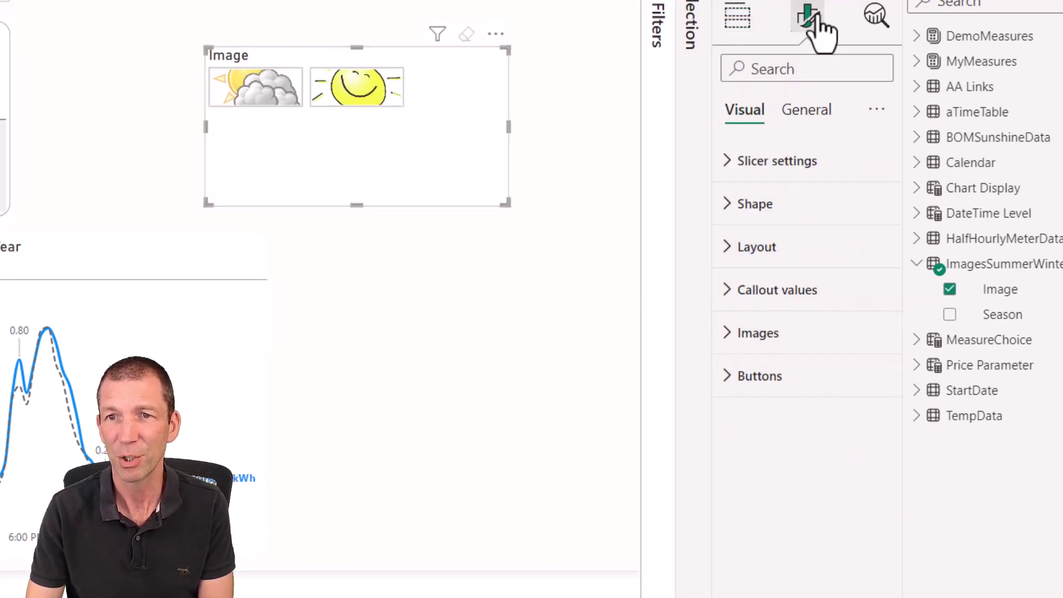
{"action": "left_click", "coordinate": [949, 290]}
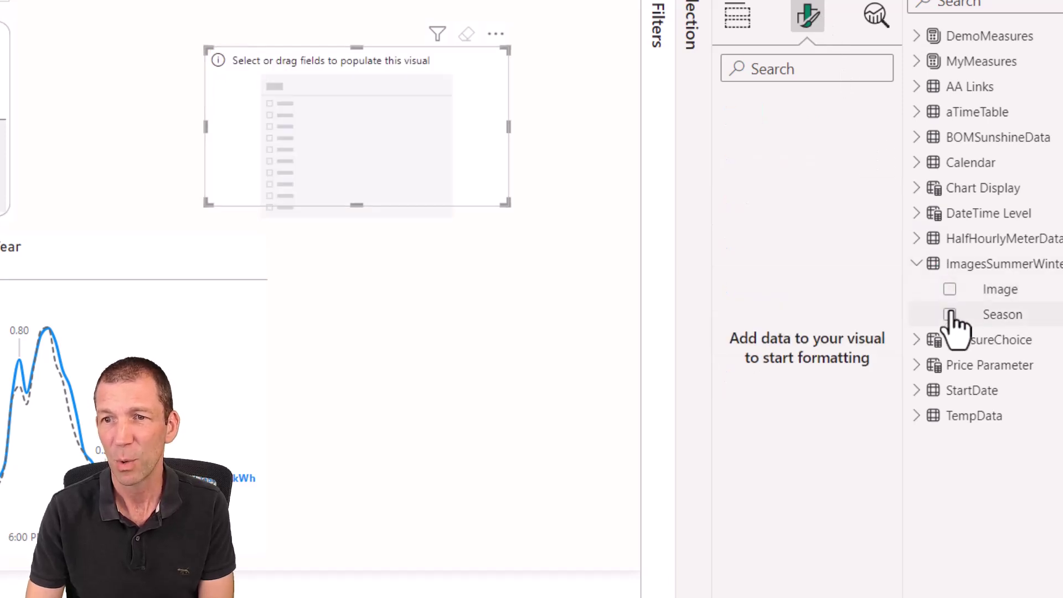
{"action": "left_click", "coordinate": [949, 315]}
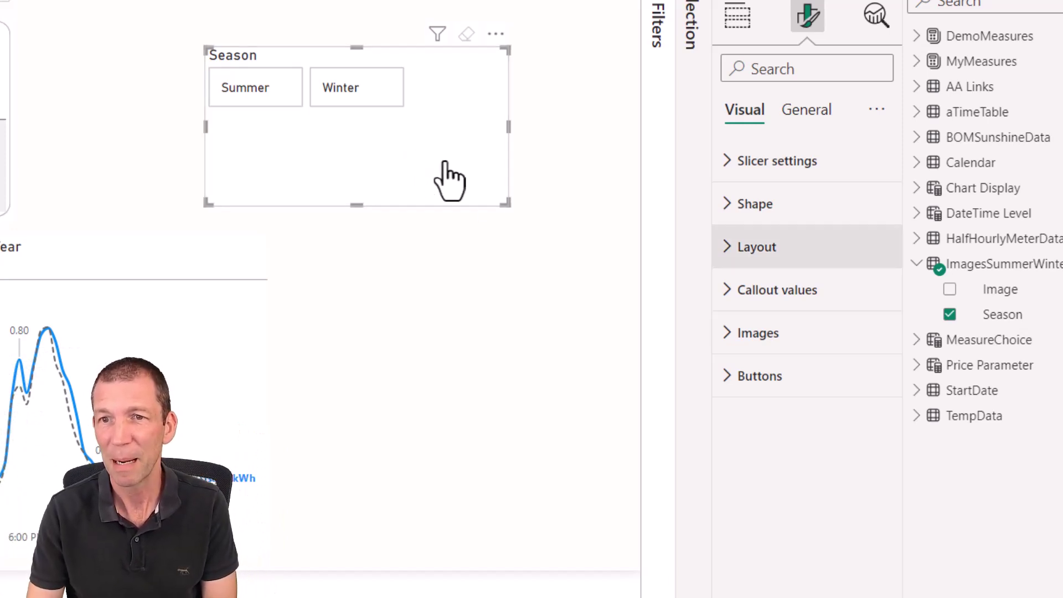
Lay out the Summer and Winter tiles in 1 row by 2 columns and shorten the Season slicer
{"action": "left_click", "coordinate": [739, 255]}
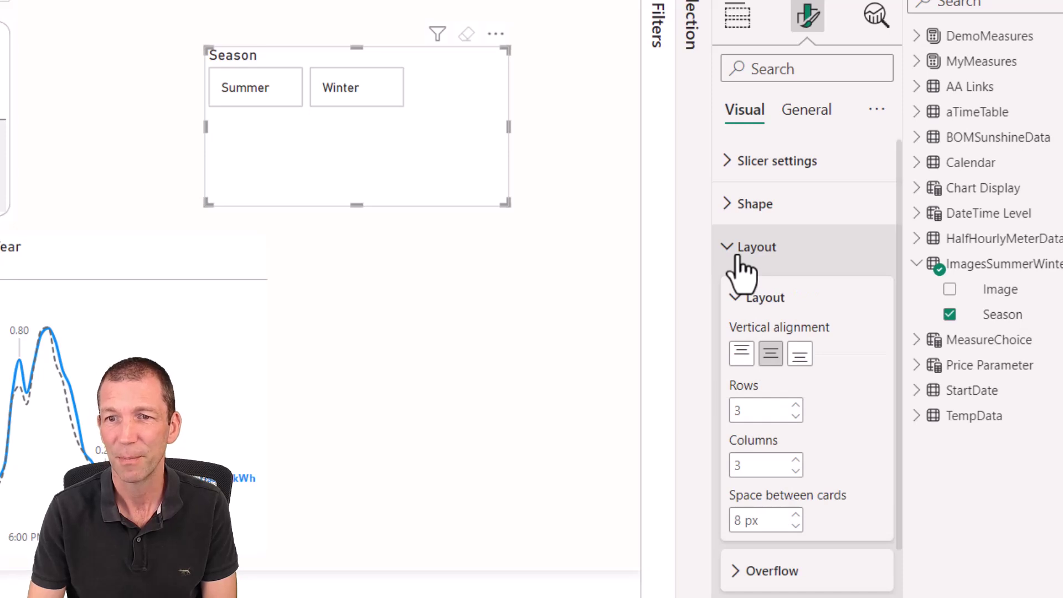
{"action": "left_click", "coordinate": [796, 416]}
{"action": "left_click", "coordinate": [795, 416]}
{"action": "left_click", "coordinate": [795, 460]}
{"action": "left_click", "coordinate": [796, 471]}
{"action": "left_click", "coordinate": [796, 471]}
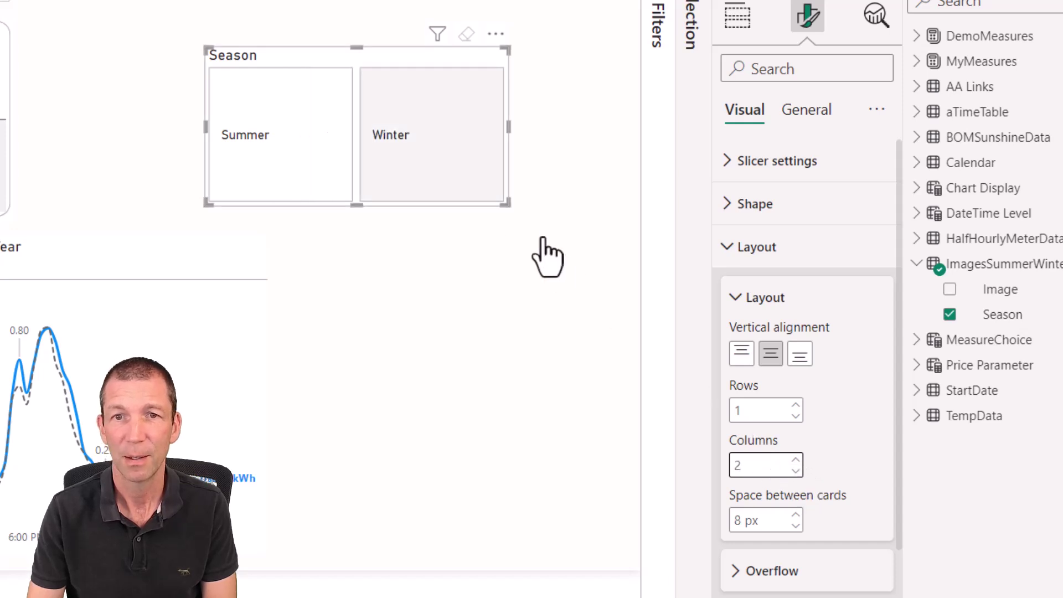
{"action": "left_click_drag", "start_coordinate": [501, 197], "coordinate": [491, 138]}
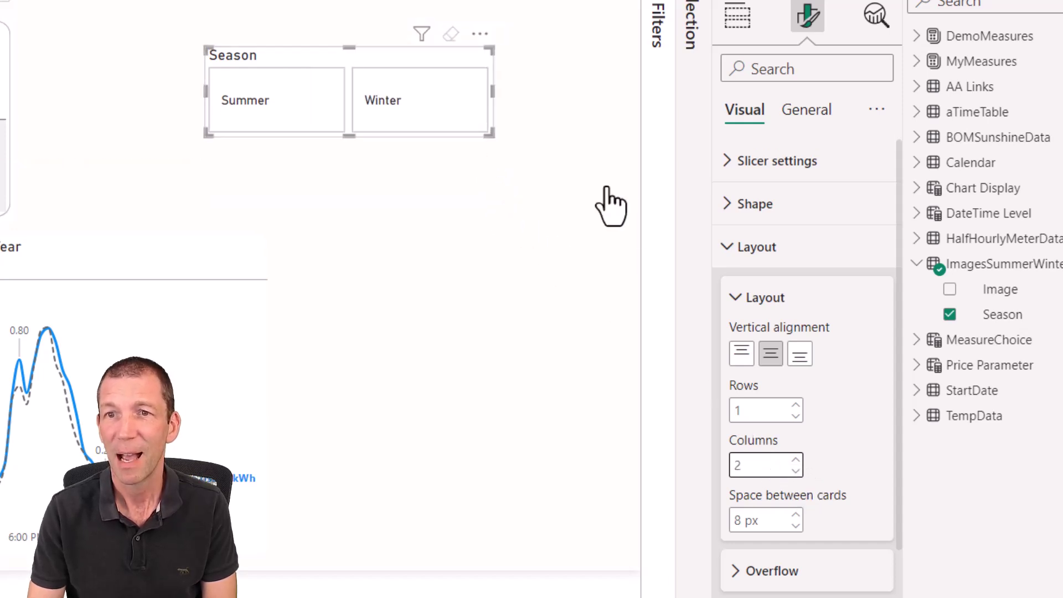
{"action": "left_click", "coordinate": [731, 248]}
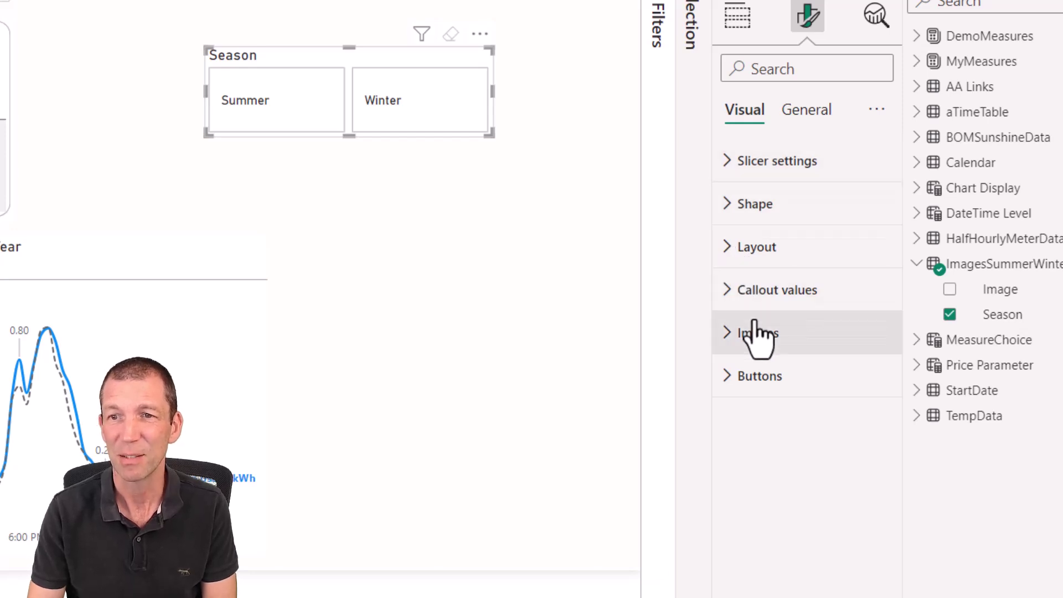
Use the ImagesSummerWinter Image field as the tile pictures and enlarge the Season slicer
{"action": "left_click", "coordinate": [731, 334]}
{"action": "scroll", "coordinate": [759, 343], "scroll_direction": "down", "scroll_amount": 3}
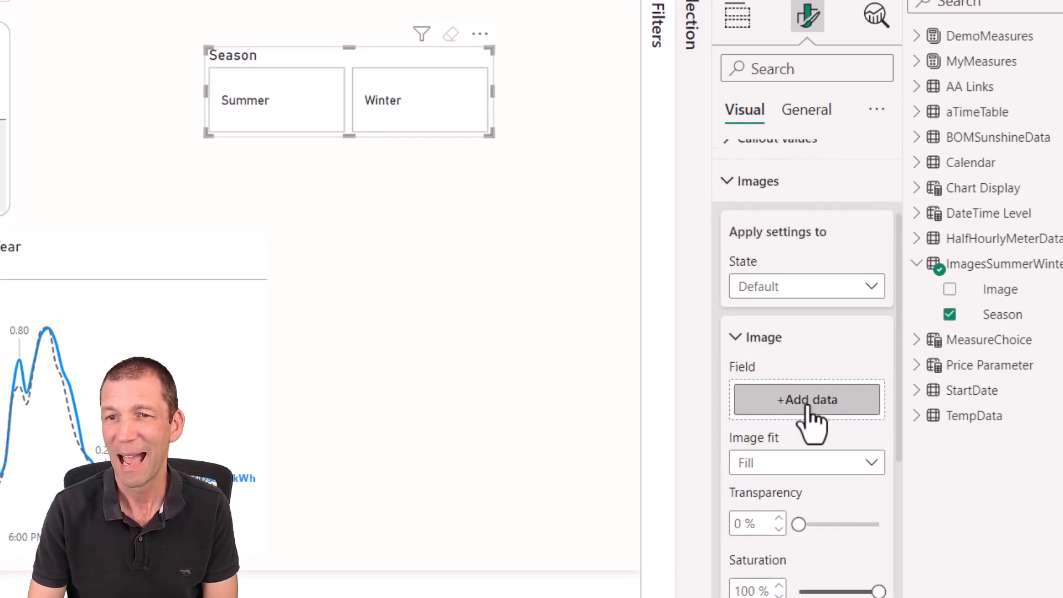
{"action": "left_click", "coordinate": [807, 406]}
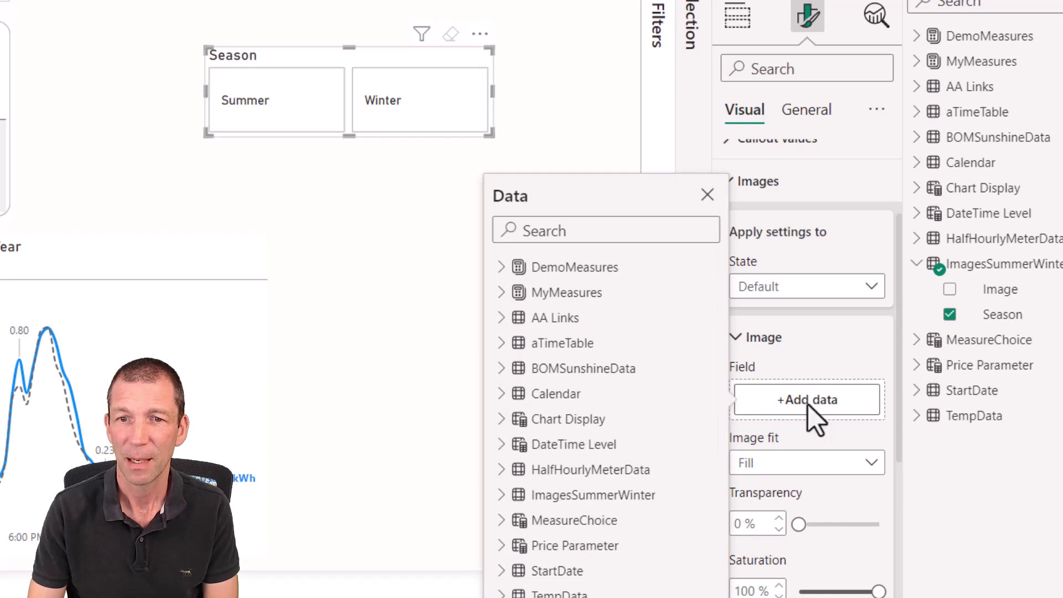
{"action": "left_click", "coordinate": [504, 495]}
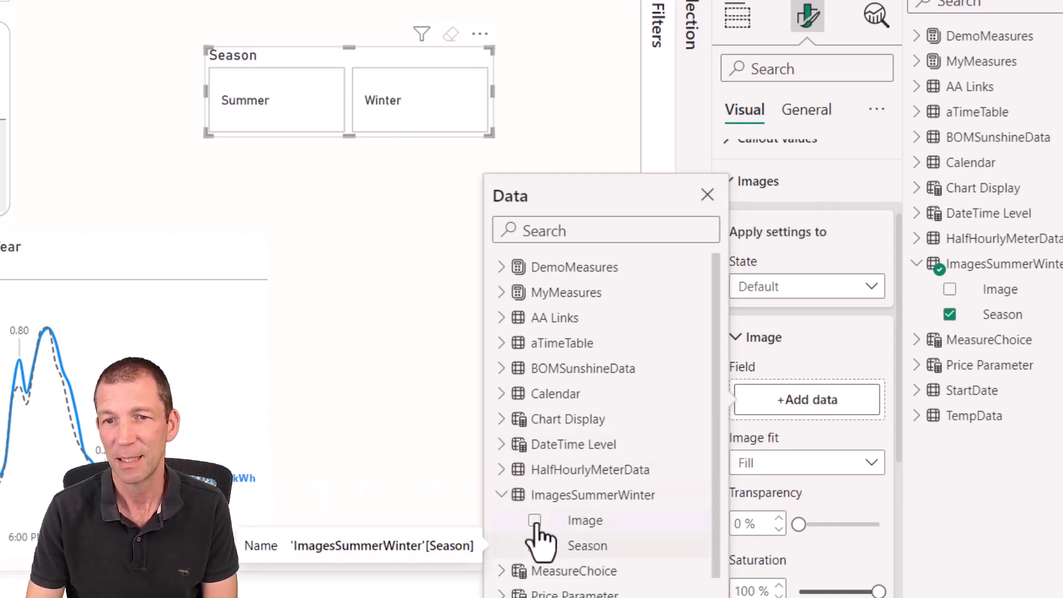
{"action": "left_click", "coordinate": [535, 520]}
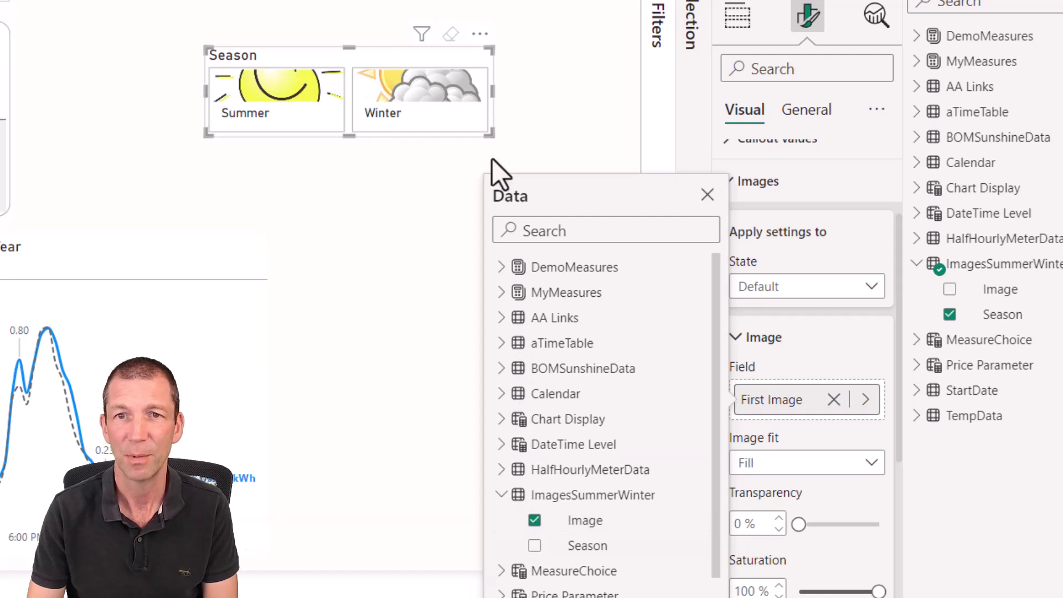
{"action": "left_click_drag", "start_coordinate": [490, 139], "coordinate": [510, 169]}
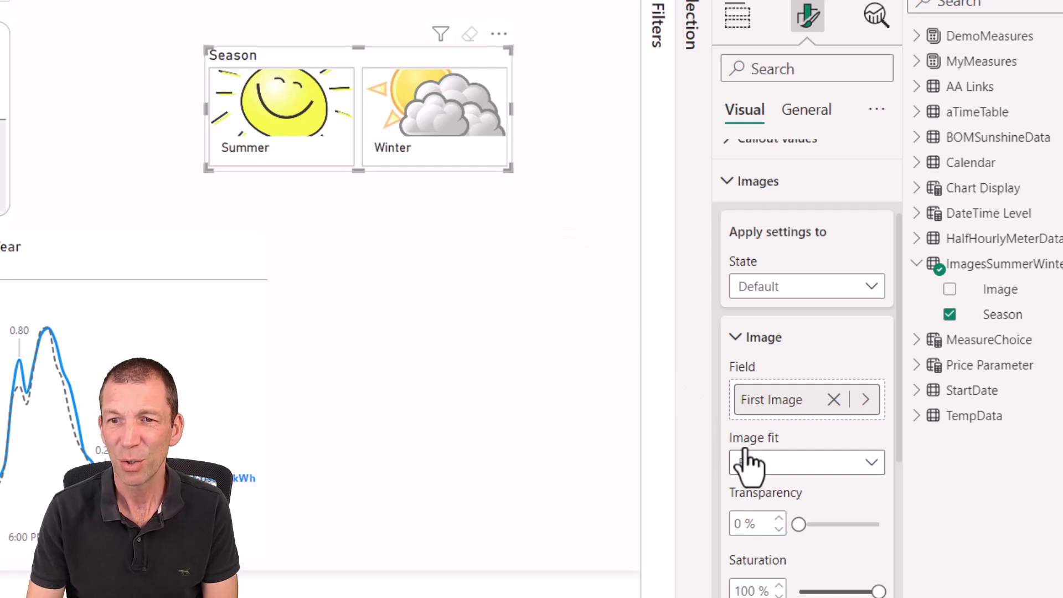
Place the tile pictures to the right of the labels and make the slicer wider and shorter
{"action": "scroll", "coordinate": [745, 447], "scroll_direction": "down", "scroll_amount": 4}
{"action": "scroll", "coordinate": [745, 447], "scroll_direction": "down", "scroll_amount": 1}
{"action": "left_click", "coordinate": [783, 523]}
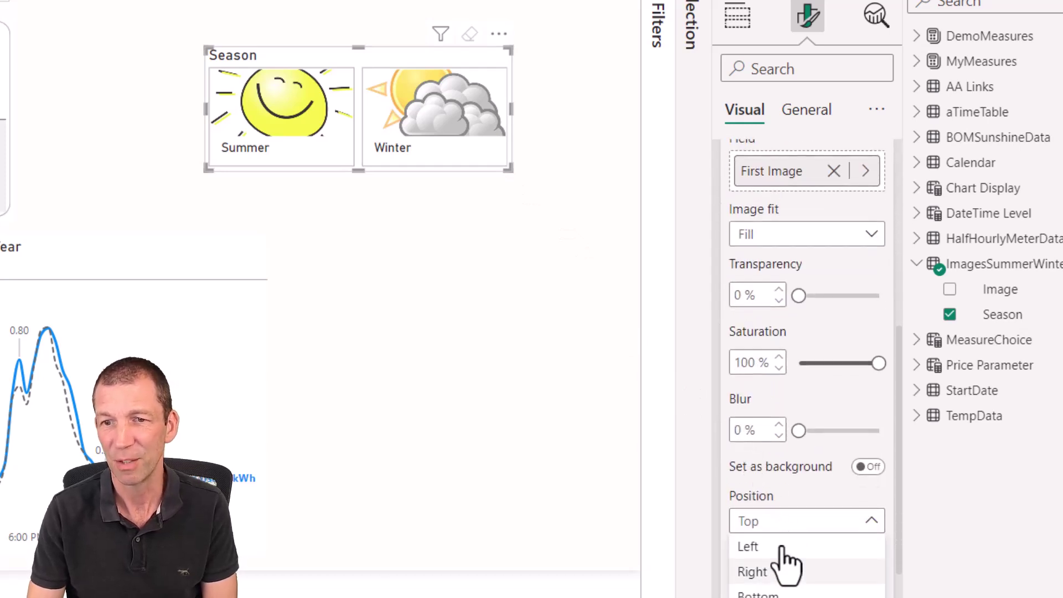
{"action": "left_click", "coordinate": [783, 573]}
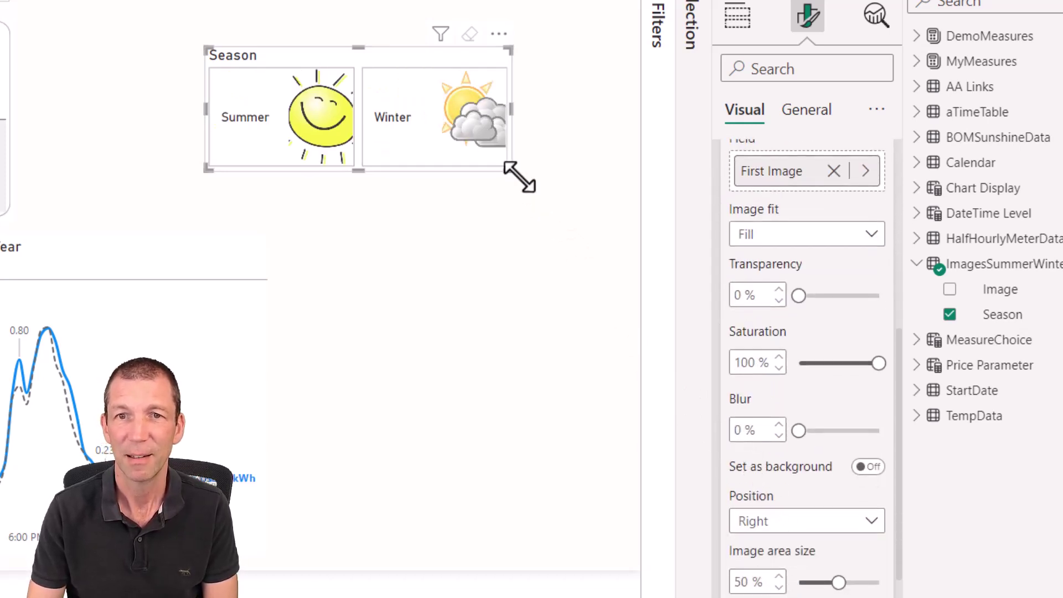
{"action": "left_click_drag", "start_coordinate": [509, 167], "coordinate": [570, 159]}
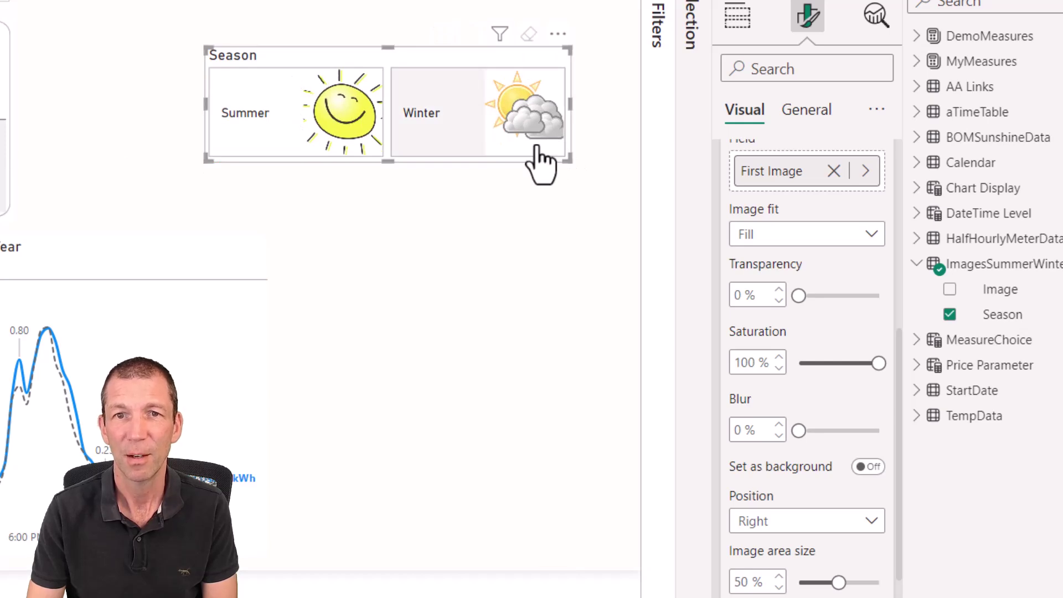
Switch between the Summer and Winter tiles, ending with Winter selected
{"action": "left_click", "coordinate": [293, 108]}
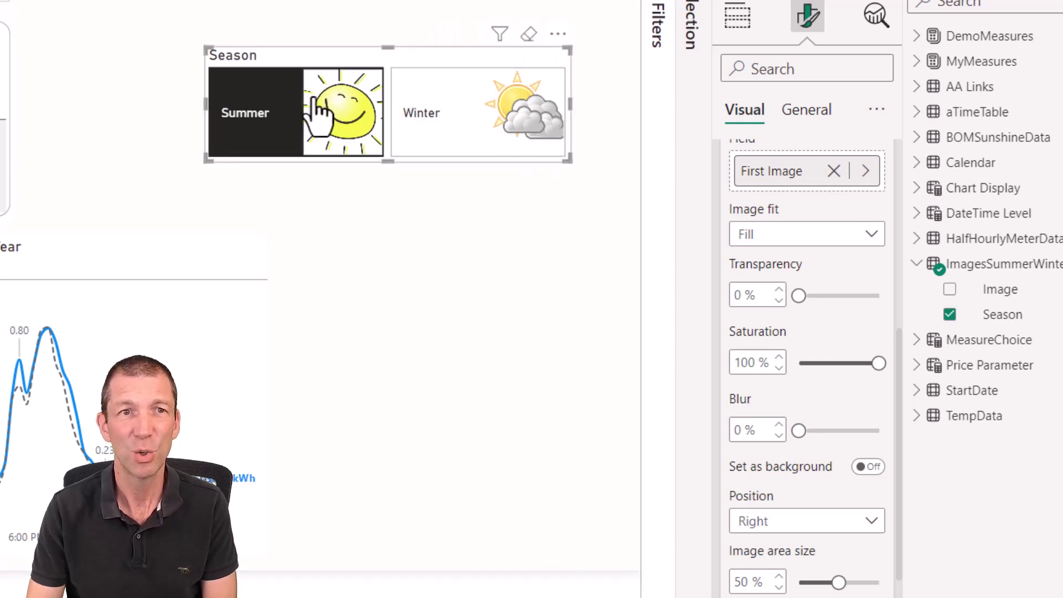
{"action": "left_click", "coordinate": [477, 117]}
{"action": "left_click", "coordinate": [280, 119]}
{"action": "left_click", "coordinate": [403, 118]}
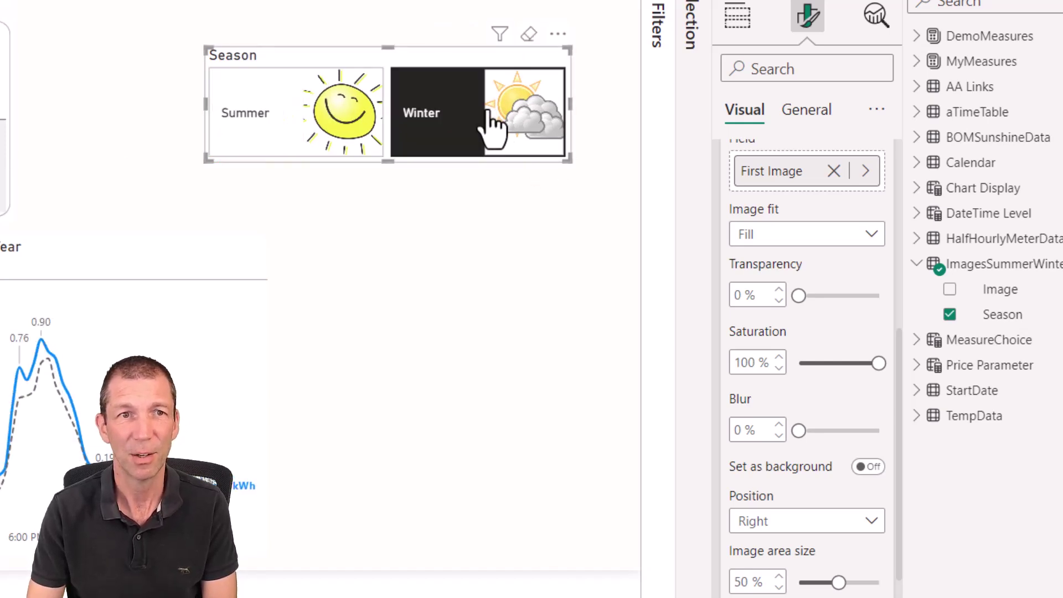
Make the Season tiles Rounded Rectangles with custom corners: top-left 22 px, top-right 24 px
{"action": "left_click", "coordinate": [279, 118]}
{"action": "scroll", "coordinate": [785, 233], "scroll_direction": "up", "scroll_amount": 6}
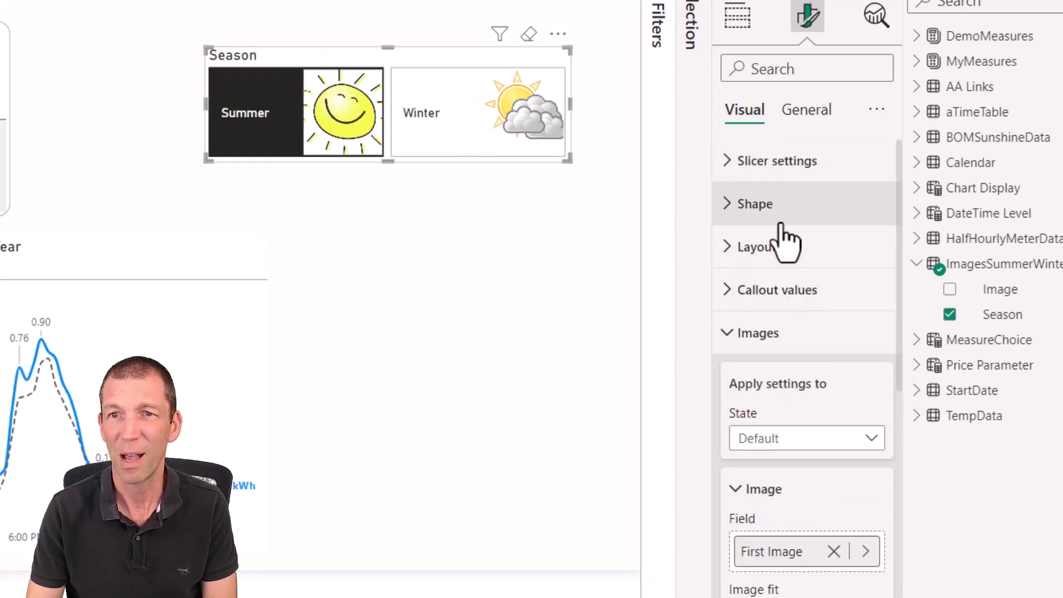
{"action": "left_click", "coordinate": [775, 222]}
{"action": "left_click", "coordinate": [795, 277]}
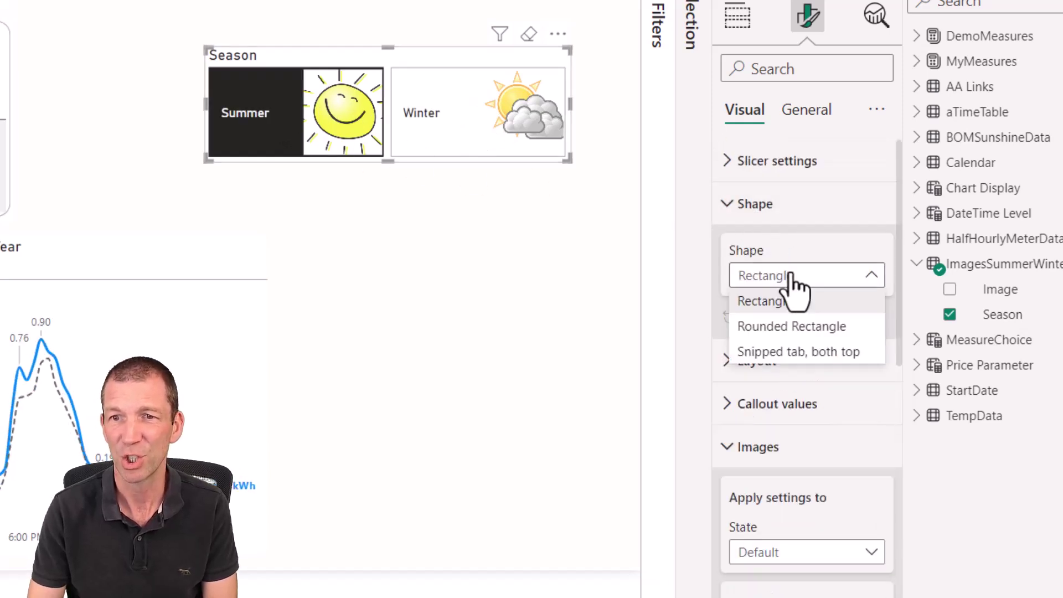
{"action": "left_click", "coordinate": [781, 328]}
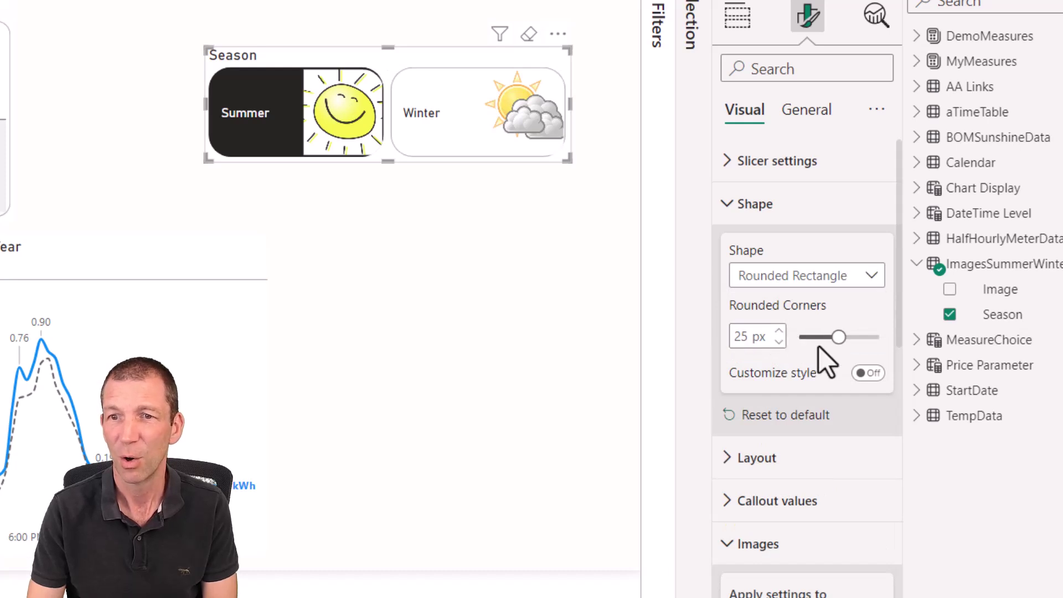
{"action": "left_click", "coordinate": [868, 373]}
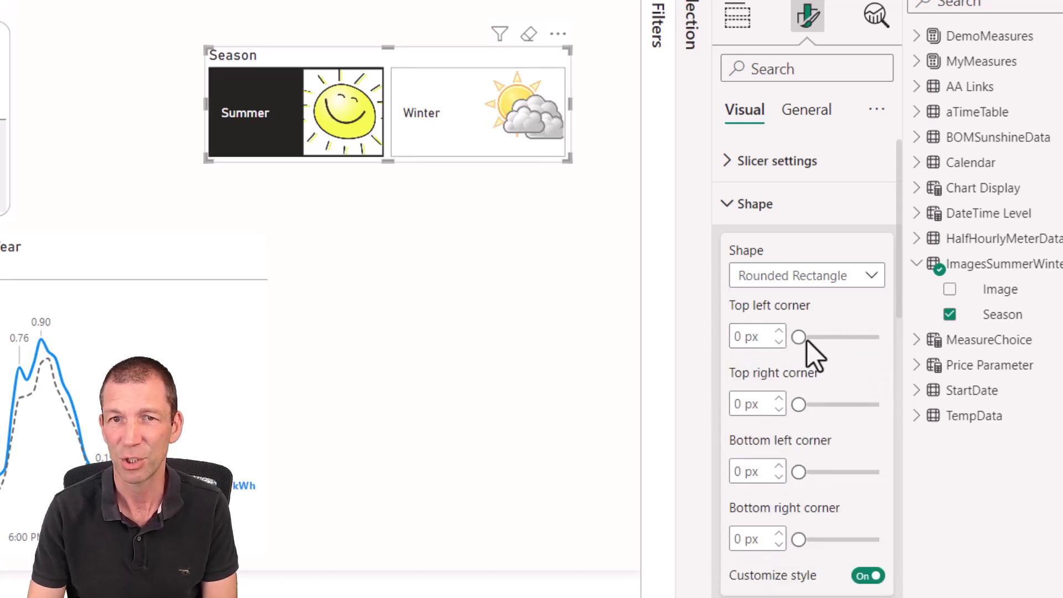
{"action": "left_click_drag", "start_coordinate": [800, 338], "coordinate": [833, 338]}
{"action": "left_click_drag", "start_coordinate": [799, 404], "coordinate": [835, 403]}
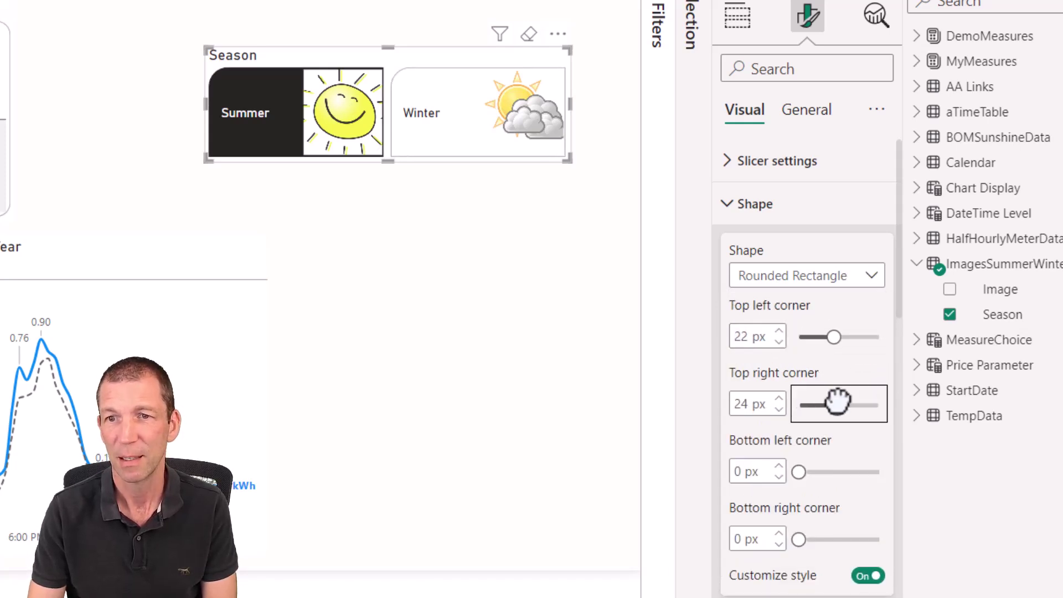
Preview the tiles, reselect Summer, and nudge the Season slicer up and right
{"action": "left_click", "coordinate": [475, 261]}
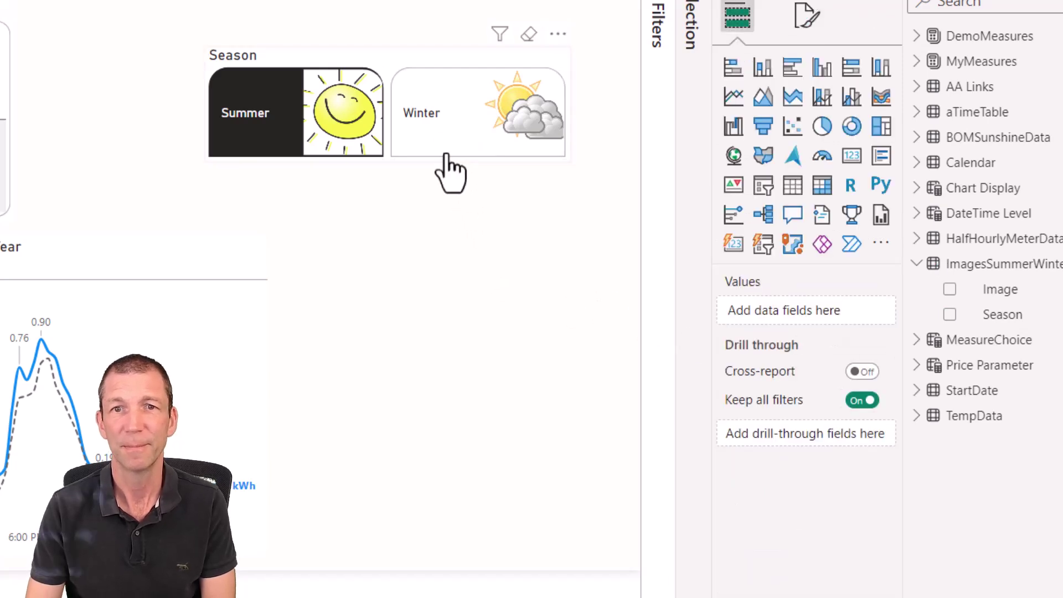
{"action": "left_click", "coordinate": [434, 135]}
{"action": "left_click", "coordinate": [271, 133]}
{"action": "left_click", "coordinate": [503, 249]}
{"action": "left_click", "coordinate": [391, 74]}
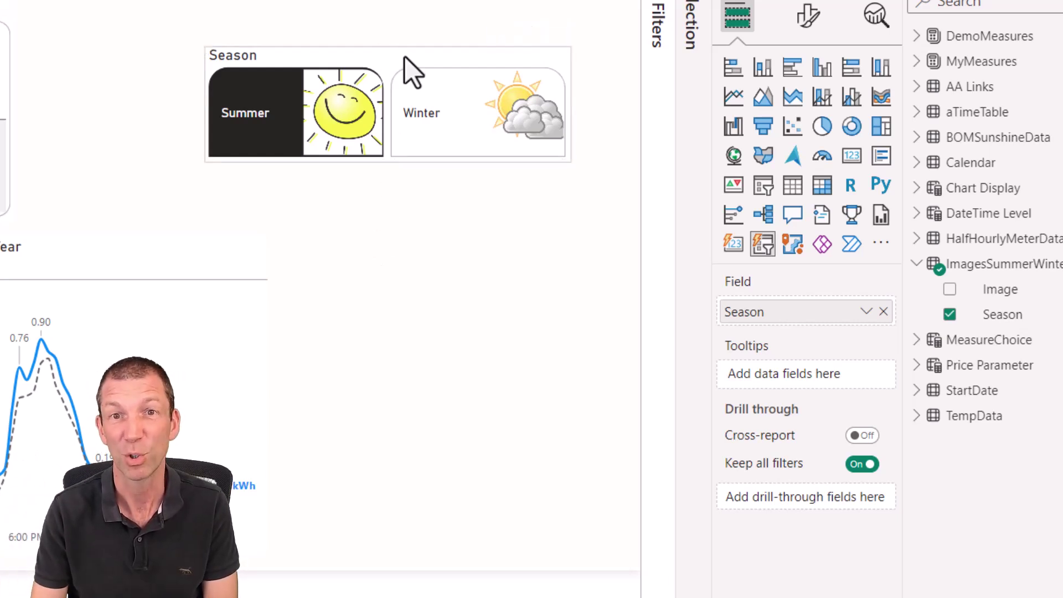
{"action": "left_click_drag", "start_coordinate": [409, 71], "coordinate": [450, 29]}
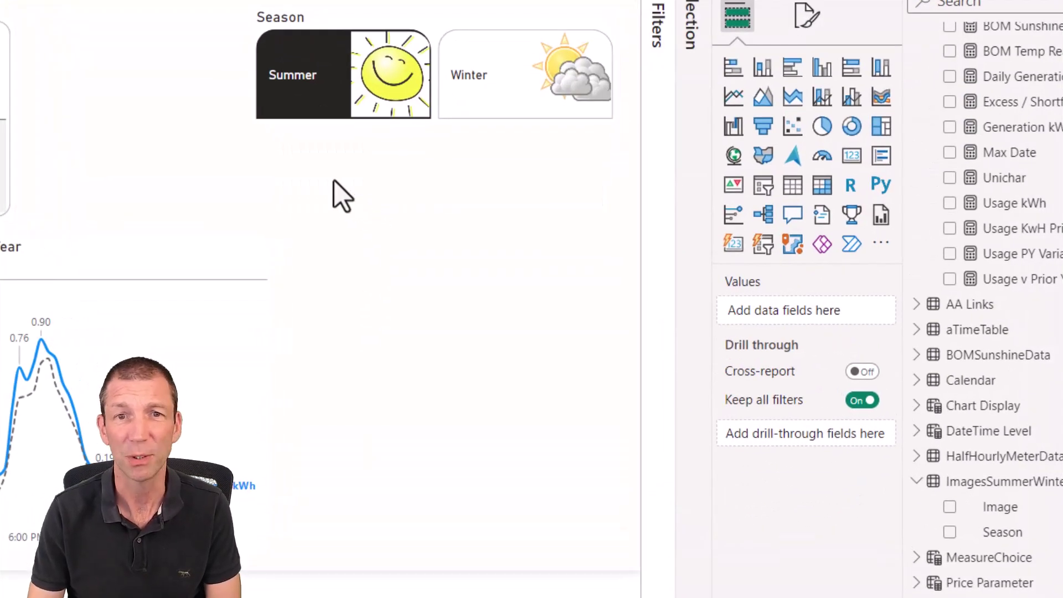
Create a card below the Season slicer with Usage kWh, Usage KwH Prior Year and Usage v Prior Year, widened left
{"action": "left_click", "coordinate": [734, 248]}
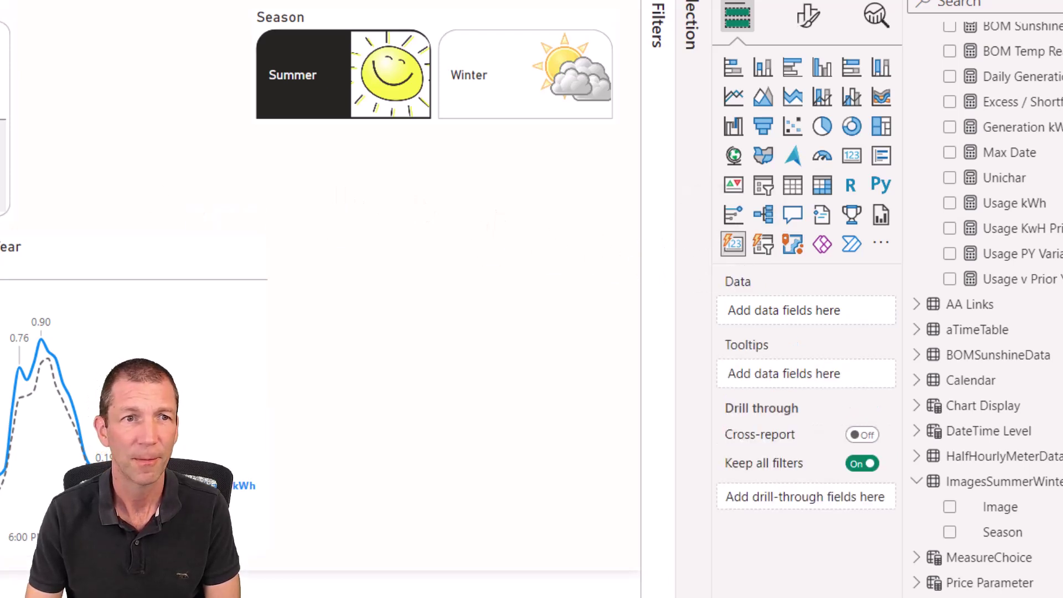
{"action": "left_click_drag", "start_coordinate": [325, 268], "coordinate": [615, 271]}
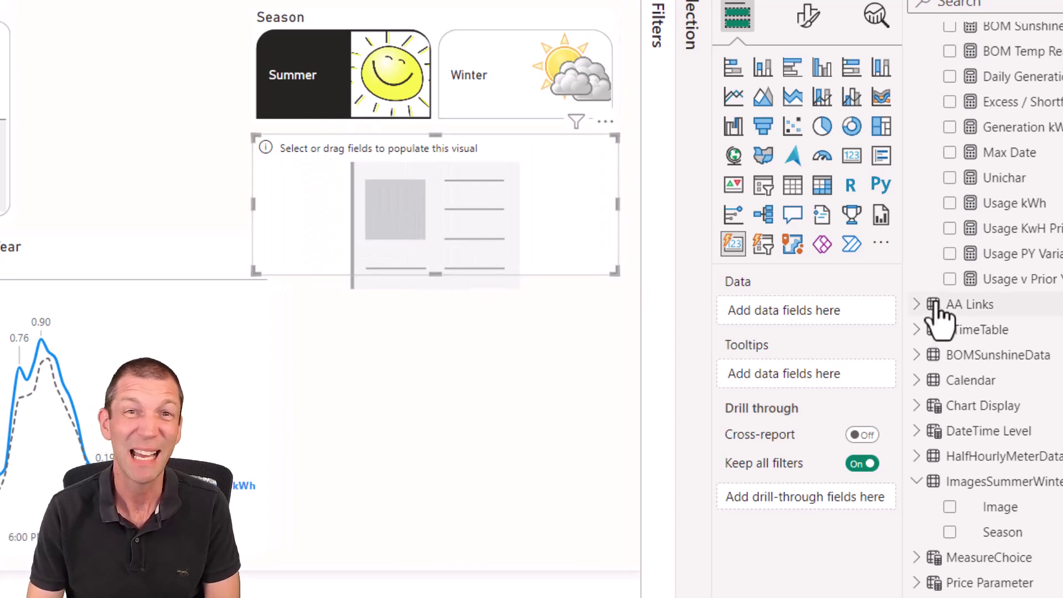
{"action": "left_click", "coordinate": [950, 203]}
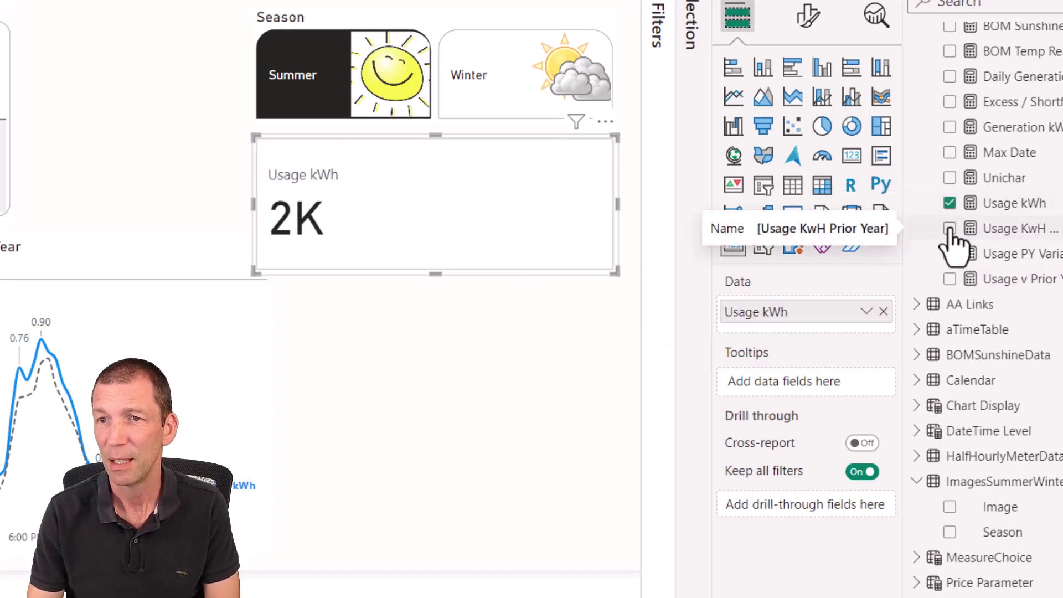
{"action": "left_click", "coordinate": [949, 229]}
{"action": "left_click", "coordinate": [949, 279]}
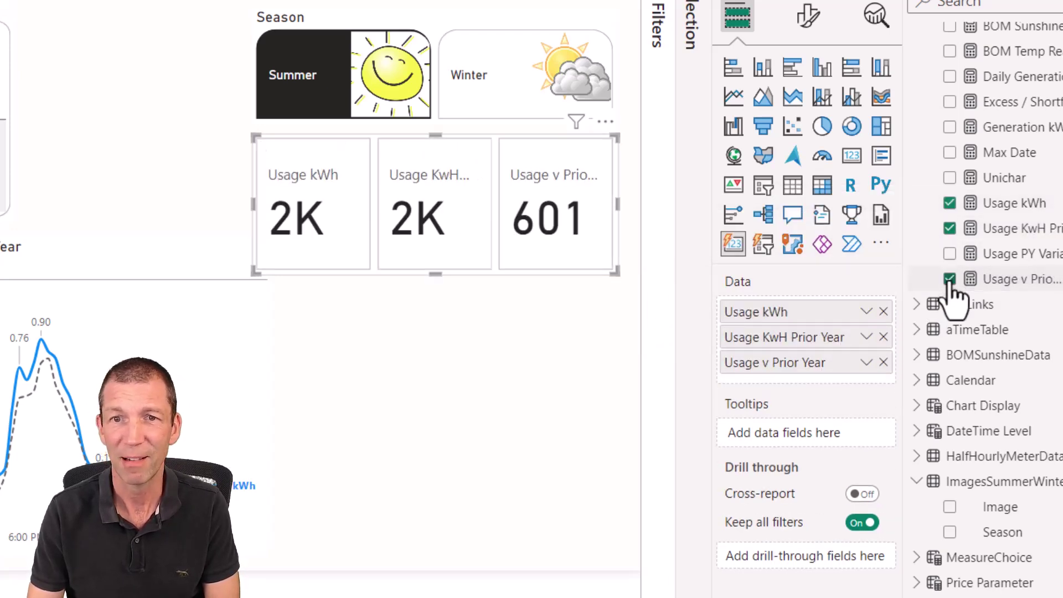
{"action": "left_click_drag", "start_coordinate": [251, 208], "coordinate": [193, 207]}
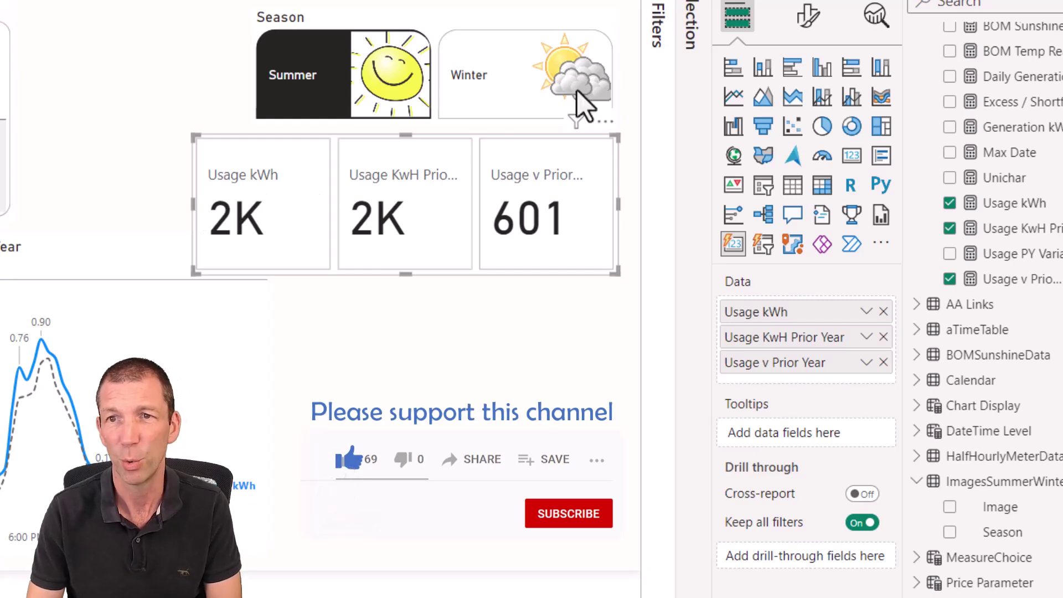
Set the card's callout display units to None and widen it so 2,416, 1,814 and 601 fit
{"action": "left_click", "coordinate": [809, 25]}
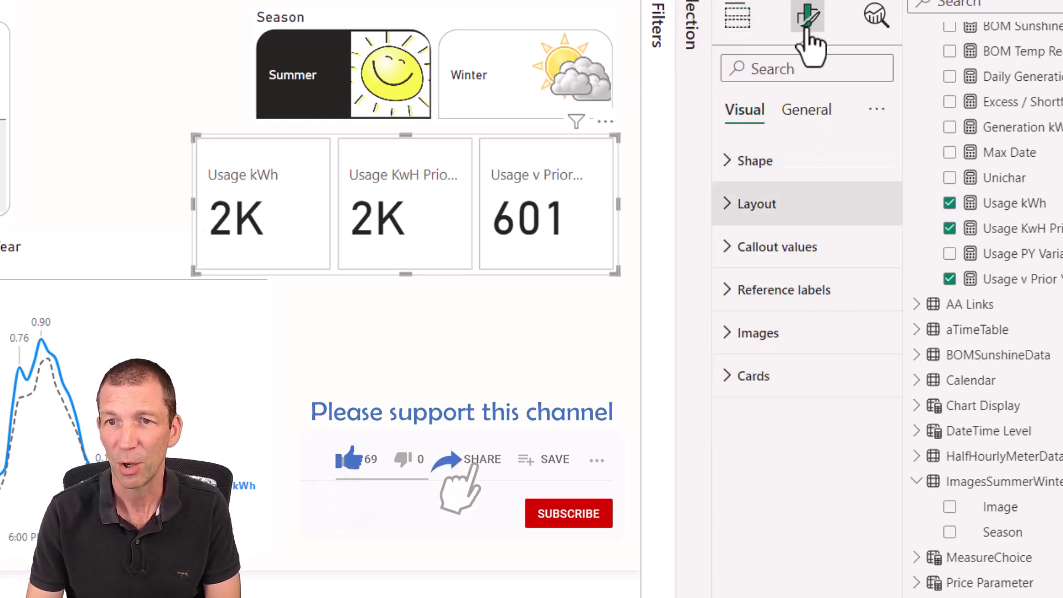
{"action": "left_click", "coordinate": [730, 249]}
{"action": "scroll", "coordinate": [842, 253], "scroll_direction": "down", "scroll_amount": 7}
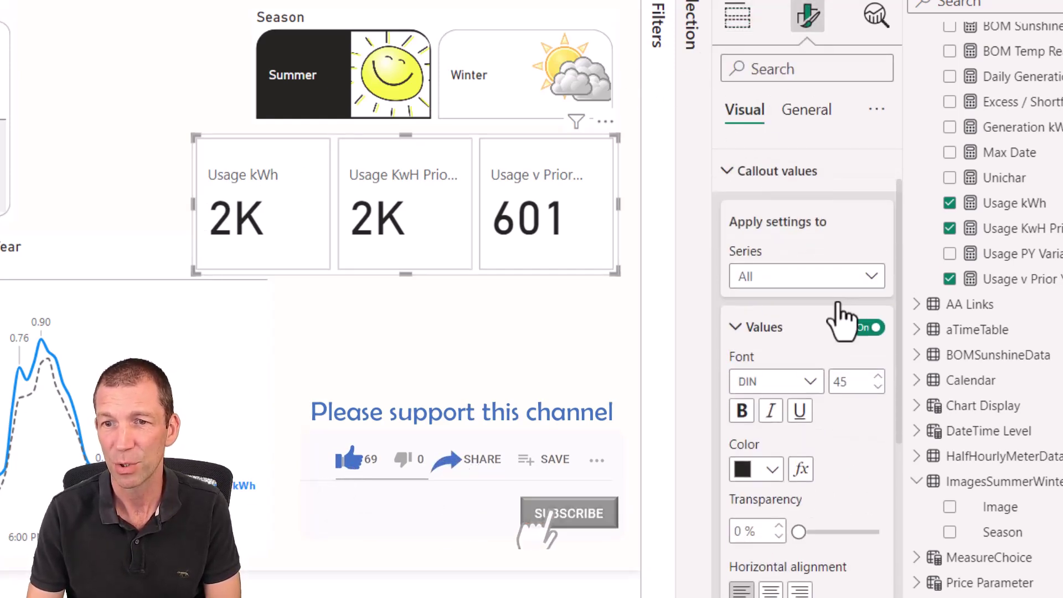
{"action": "left_click", "coordinate": [817, 379]}
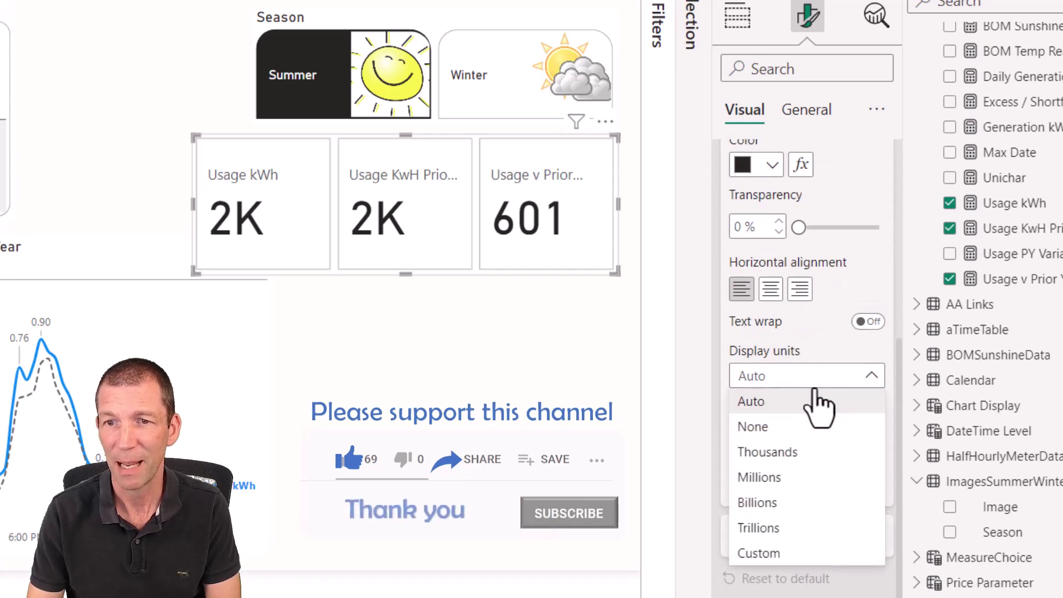
{"action": "key", "text": "Escape"}
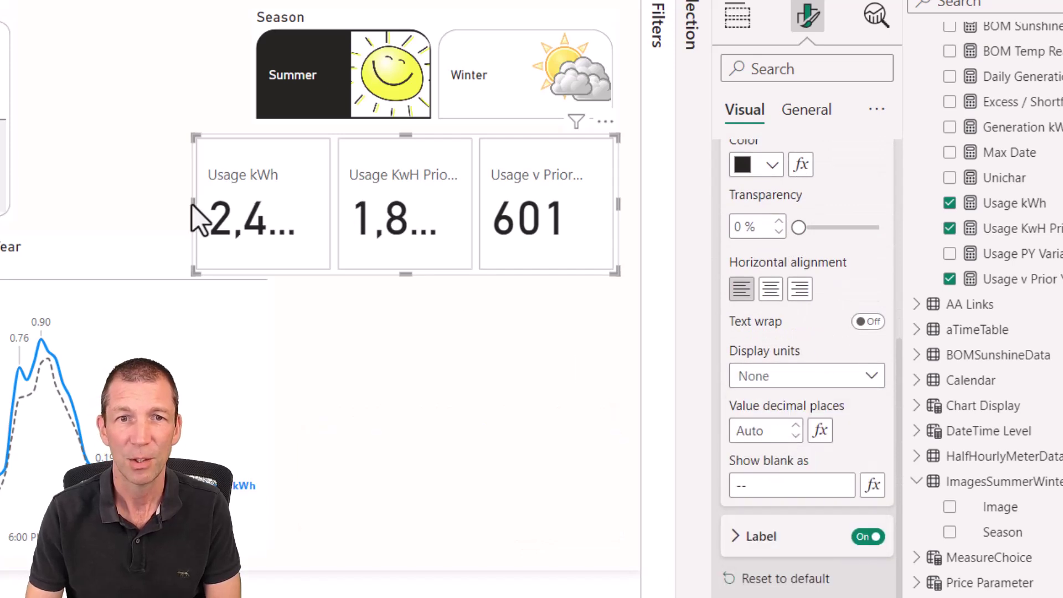
{"action": "left_click_drag", "start_coordinate": [190, 204], "coordinate": [95, 202]}
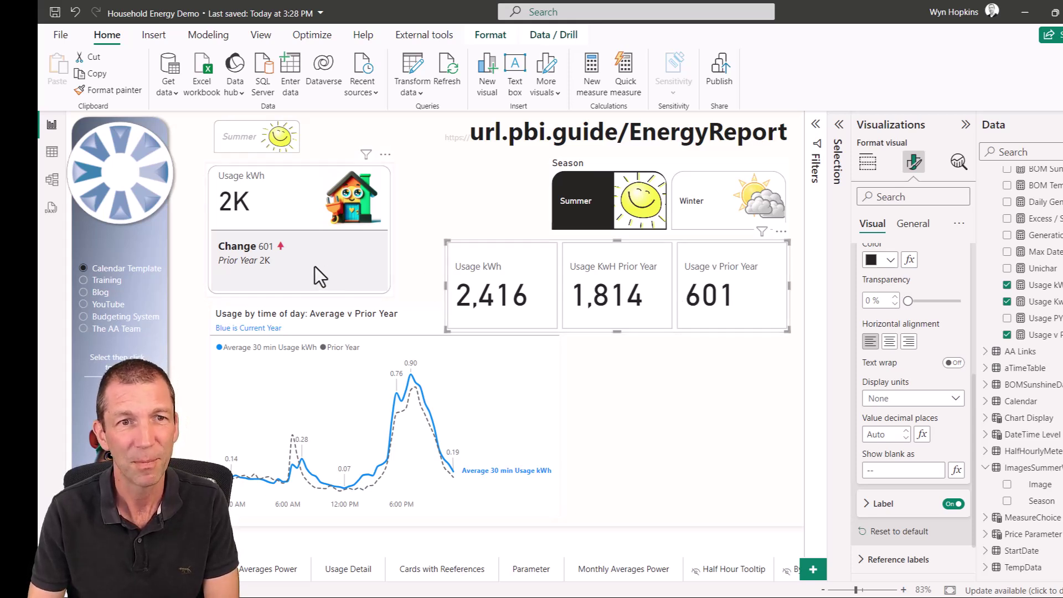
Remove Usage KwH Prior Year and Usage v Prior Year, then shrink the card and place it under the slicer
{"action": "left_click", "coordinate": [866, 165]}
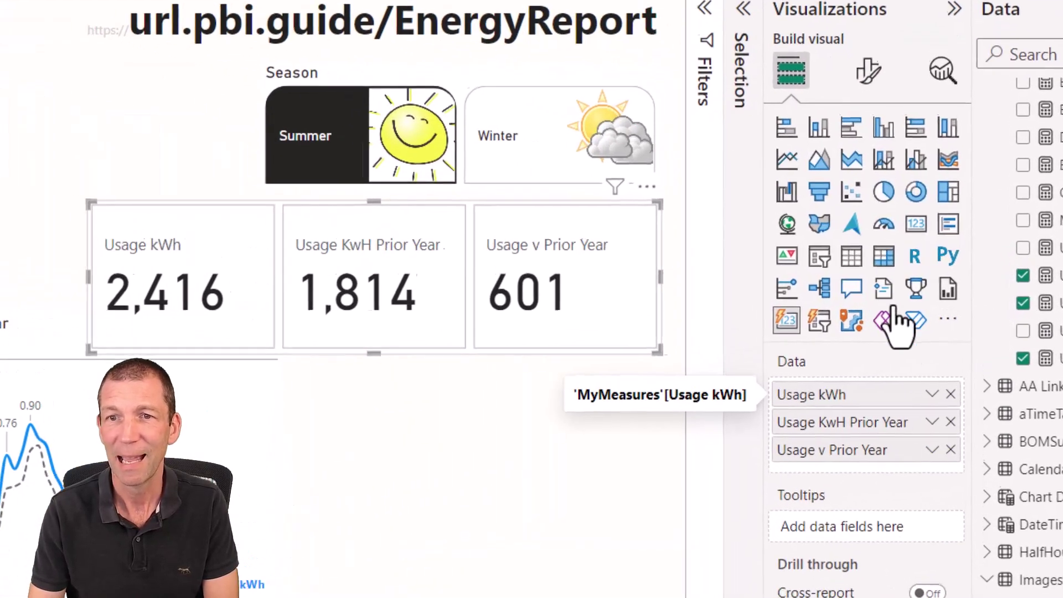
{"action": "left_click", "coordinate": [950, 422]}
{"action": "left_click", "coordinate": [950, 422]}
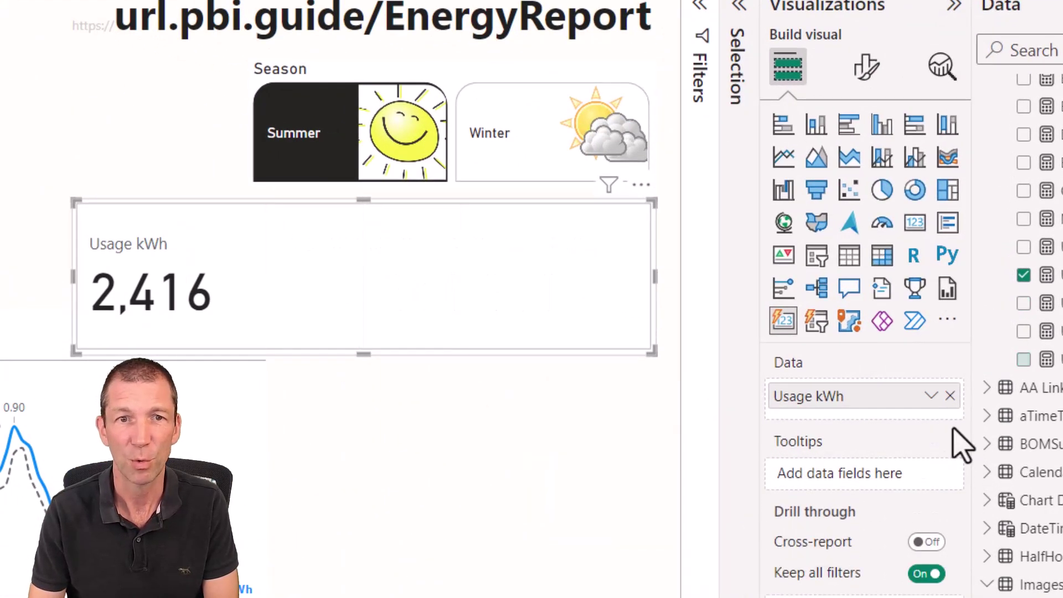
{"action": "left_click_drag", "start_coordinate": [652, 274], "coordinate": [271, 304]}
{"action": "left_click_drag", "start_coordinate": [221, 268], "coordinate": [636, 296]}
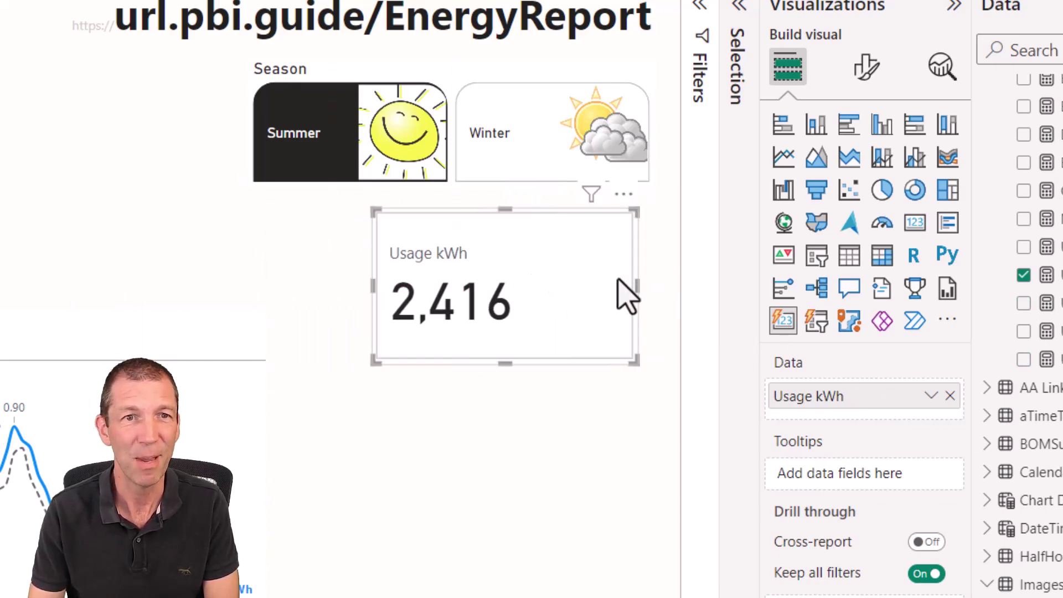
{"action": "left_click_drag", "start_coordinate": [557, 268], "coordinate": [477, 266]}
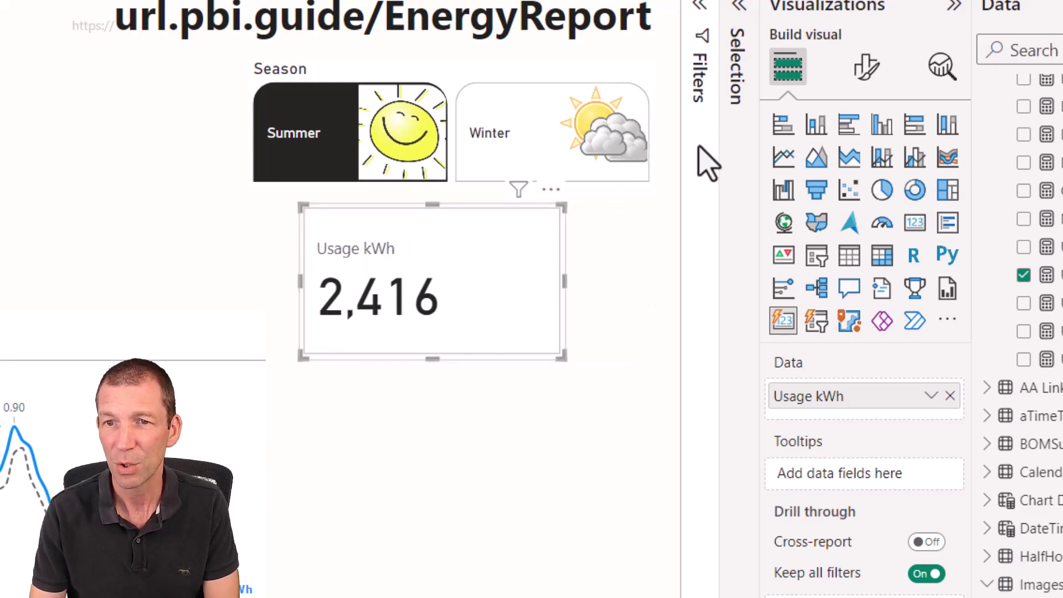
Turn on the card image using the house-with-plug picture and enlarge the card
{"action": "left_click", "coordinate": [866, 68]}
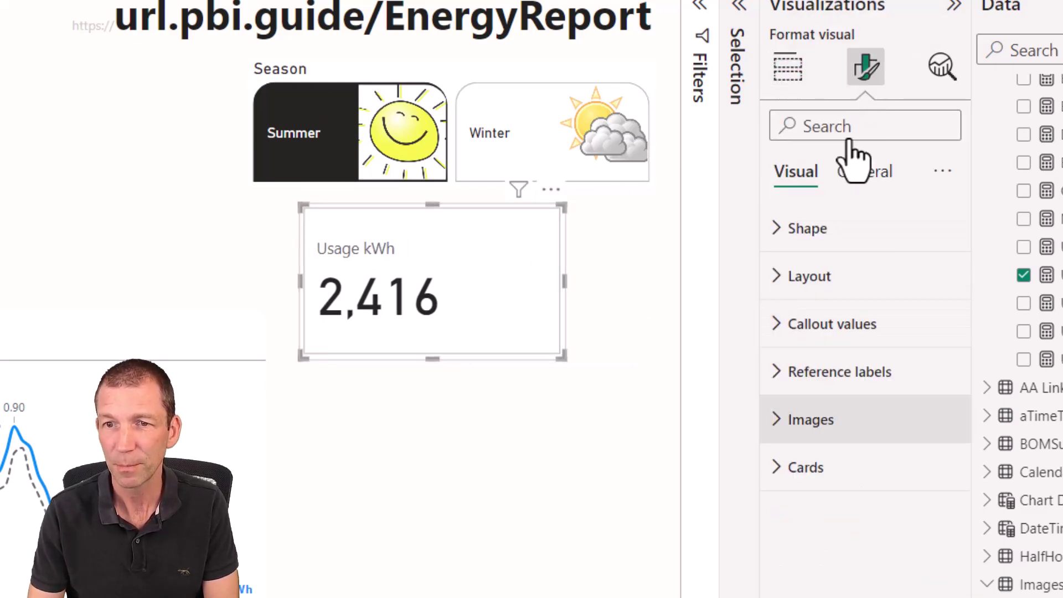
{"action": "left_click", "coordinate": [772, 429]}
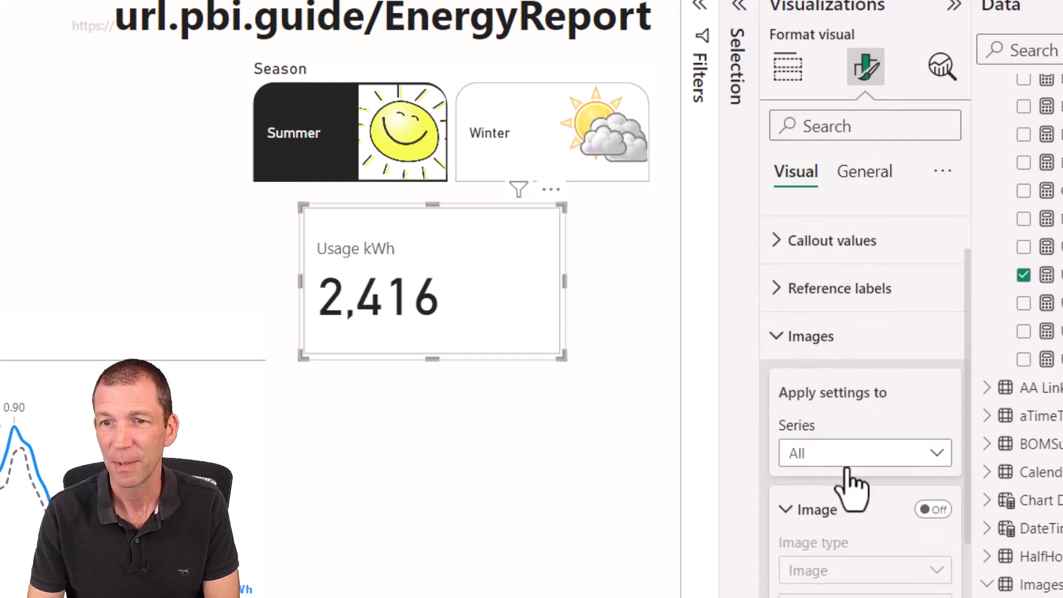
{"action": "left_click", "coordinate": [933, 508]}
{"action": "scroll", "coordinate": [944, 527], "scroll_direction": "down", "scroll_amount": 3}
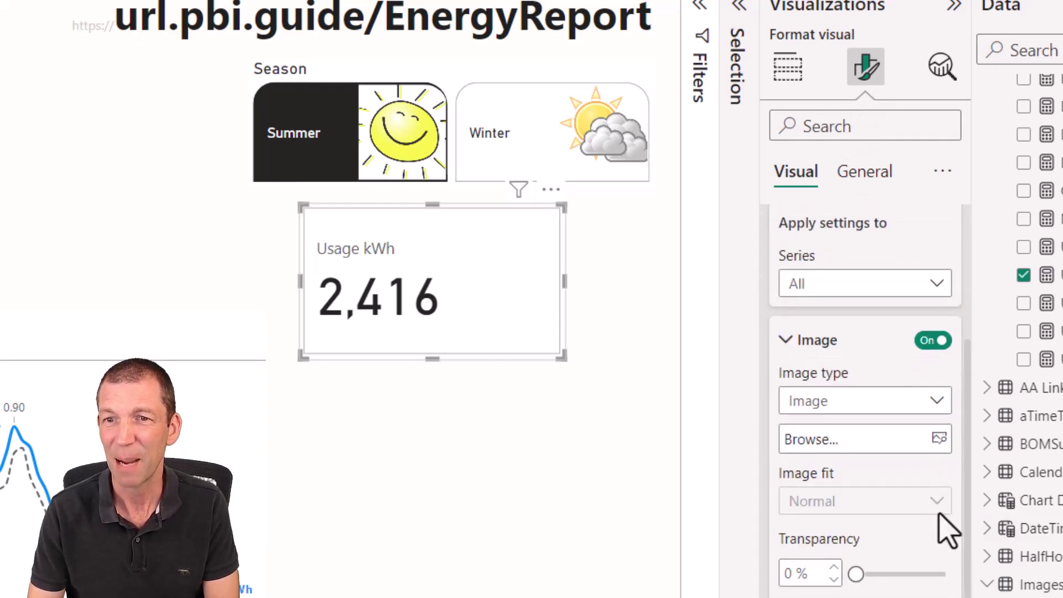
{"action": "left_click", "coordinate": [939, 439]}
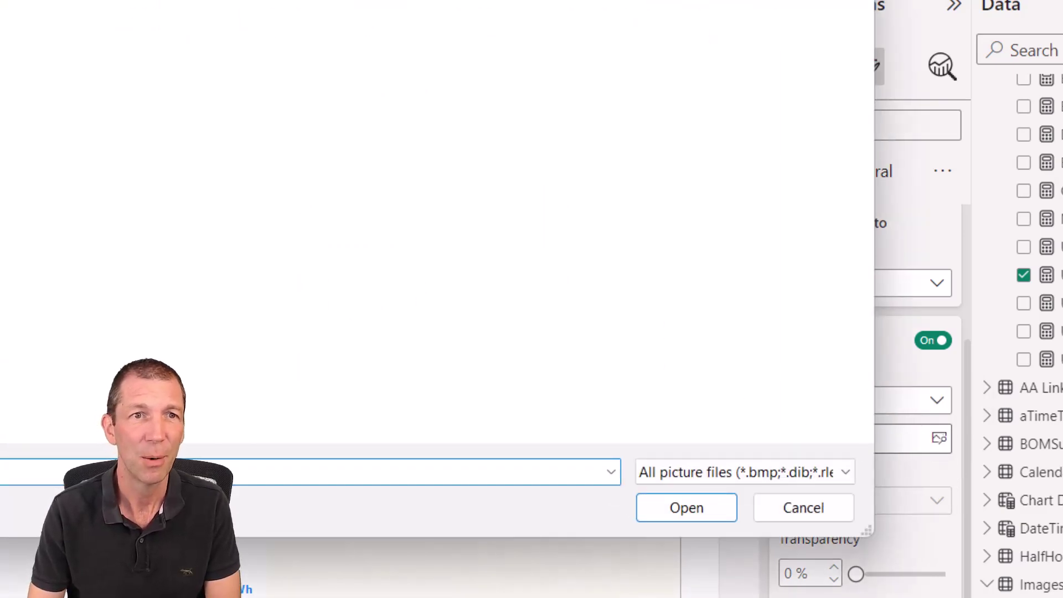
{"action": "double_click", "coordinate": [472, 270]}
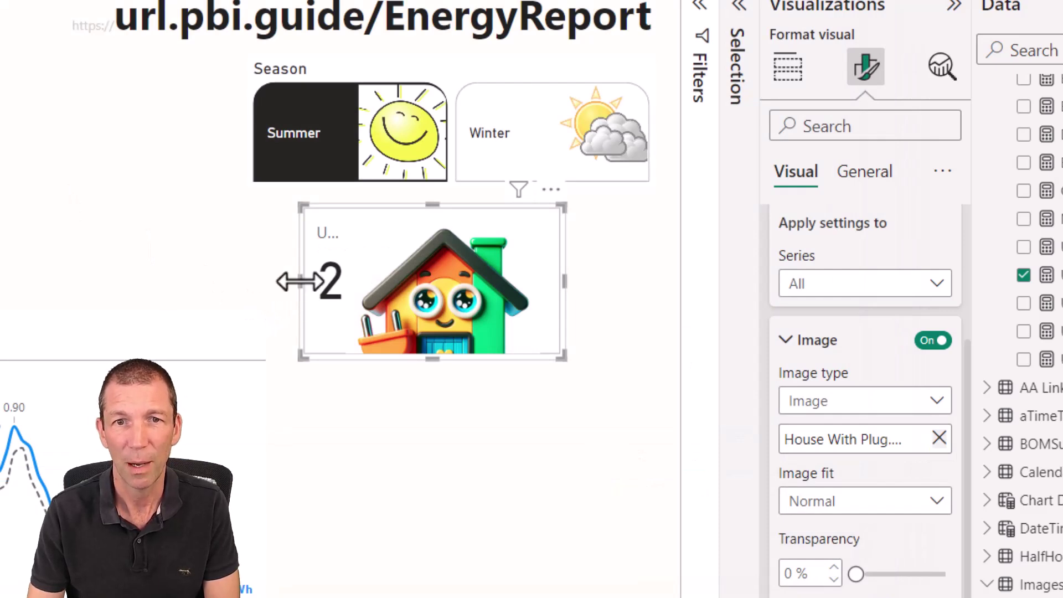
{"action": "left_click_drag", "start_coordinate": [298, 281], "coordinate": [212, 286]}
{"action": "left_click_drag", "start_coordinate": [559, 354], "coordinate": [591, 385]}
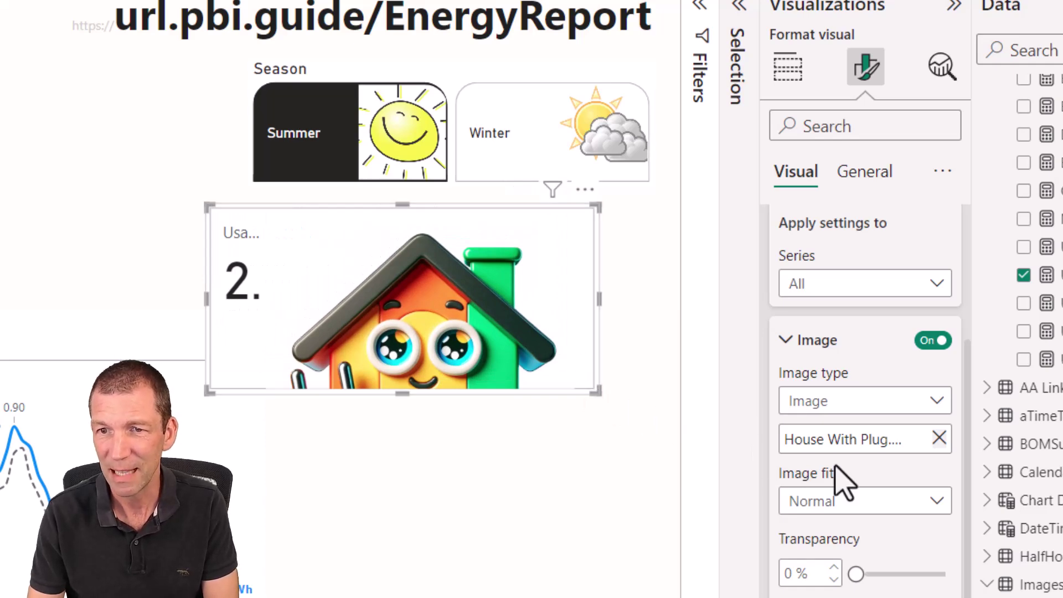
Set the card image fit to Fit after briefly trying Fill
{"action": "left_click", "coordinate": [940, 502]}
{"action": "left_click", "coordinate": [872, 554]}
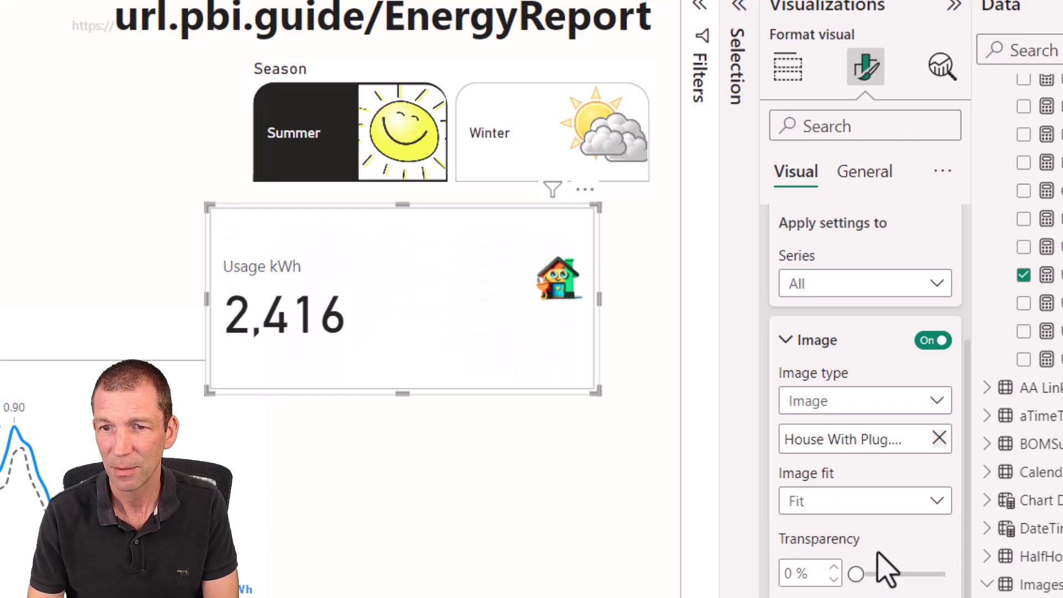
{"action": "left_click", "coordinate": [939, 501]}
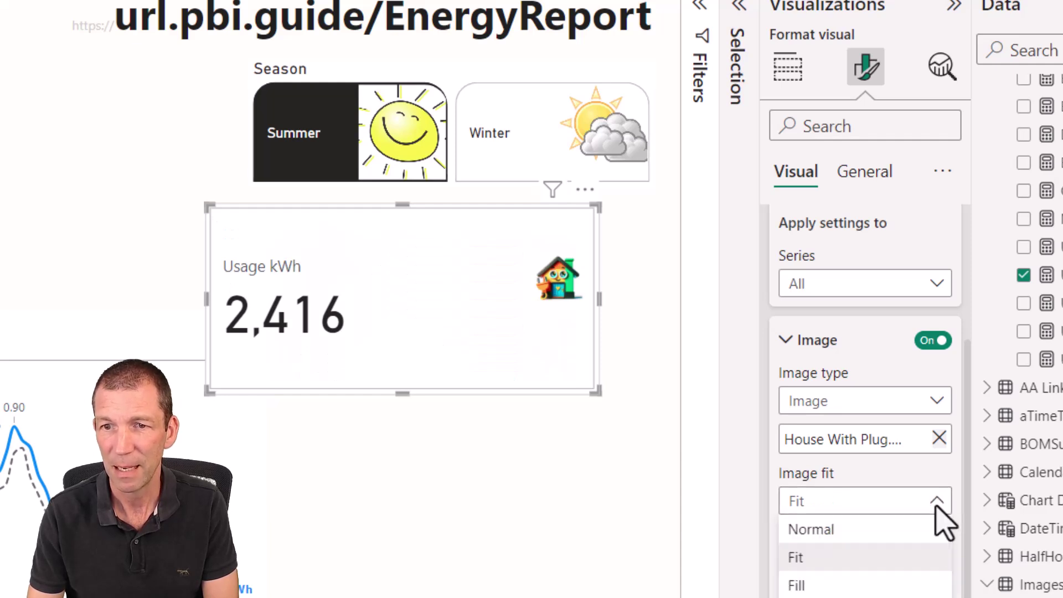
{"action": "left_click", "coordinate": [872, 587]}
{"action": "left_click", "coordinate": [921, 505]}
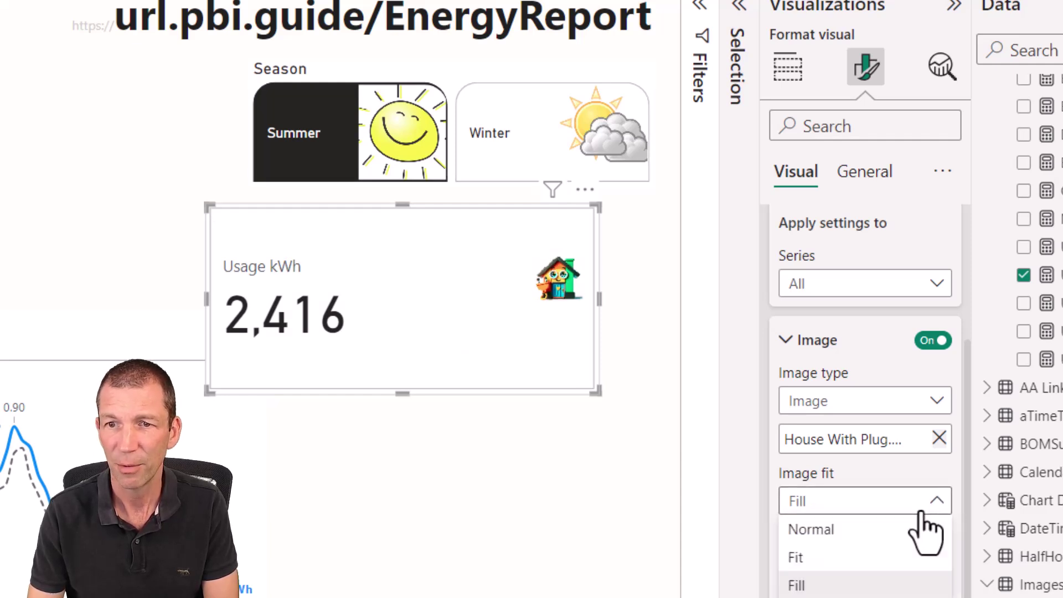
{"action": "left_click", "coordinate": [891, 555]}
Set the image size to 100 px, then narrow the card and move it under the Season slicer
{"action": "scroll", "coordinate": [898, 570], "scroll_direction": "down", "scroll_amount": 3}
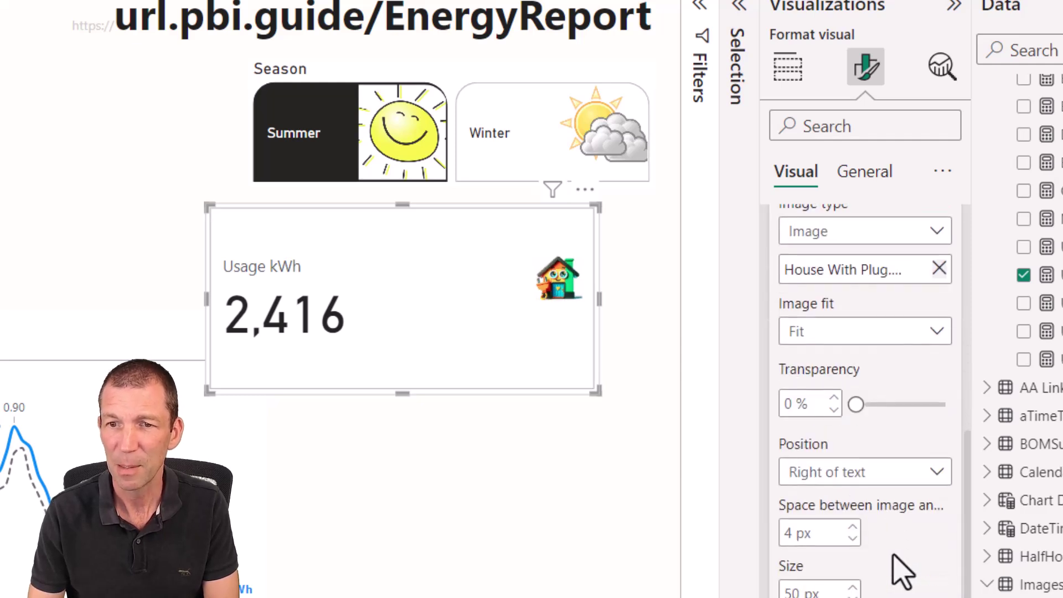
{"action": "left_click", "coordinate": [853, 587]}
{"action": "left_click", "coordinate": [854, 587]}
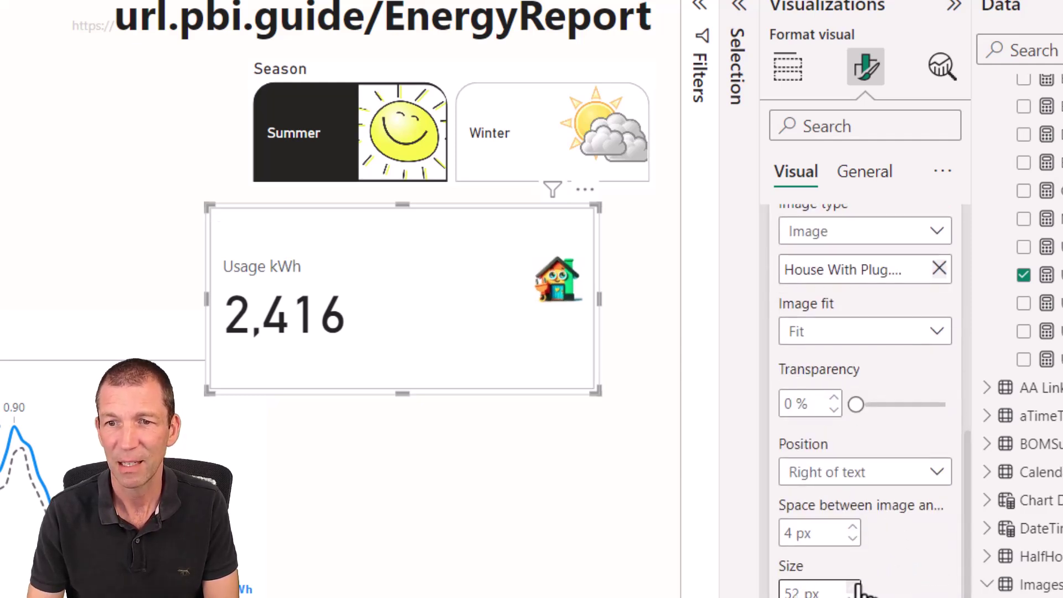
{"action": "left_click", "coordinate": [854, 587]}
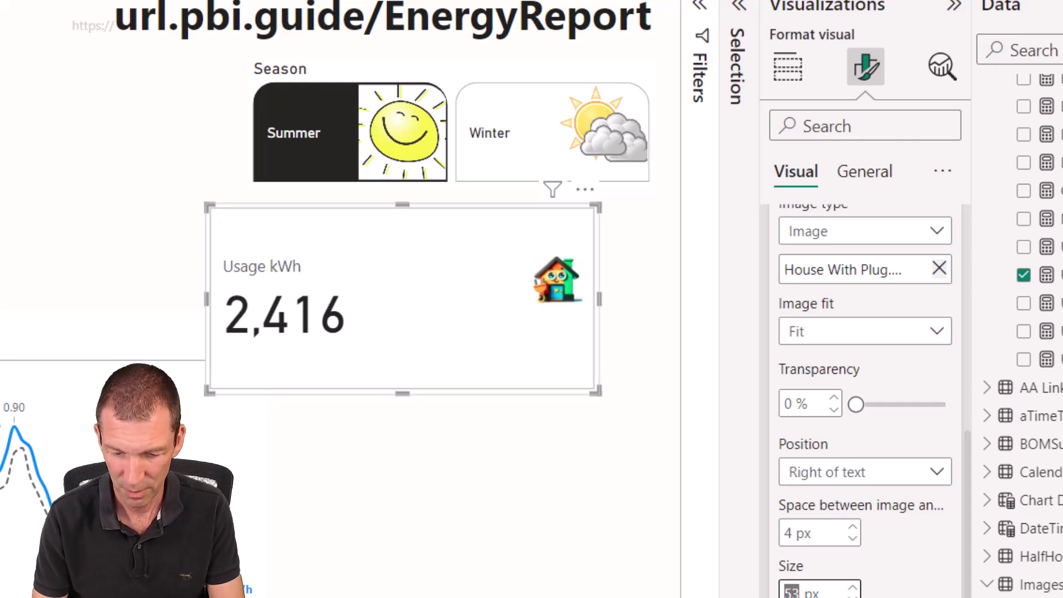
{"action": "type", "text": "100"}
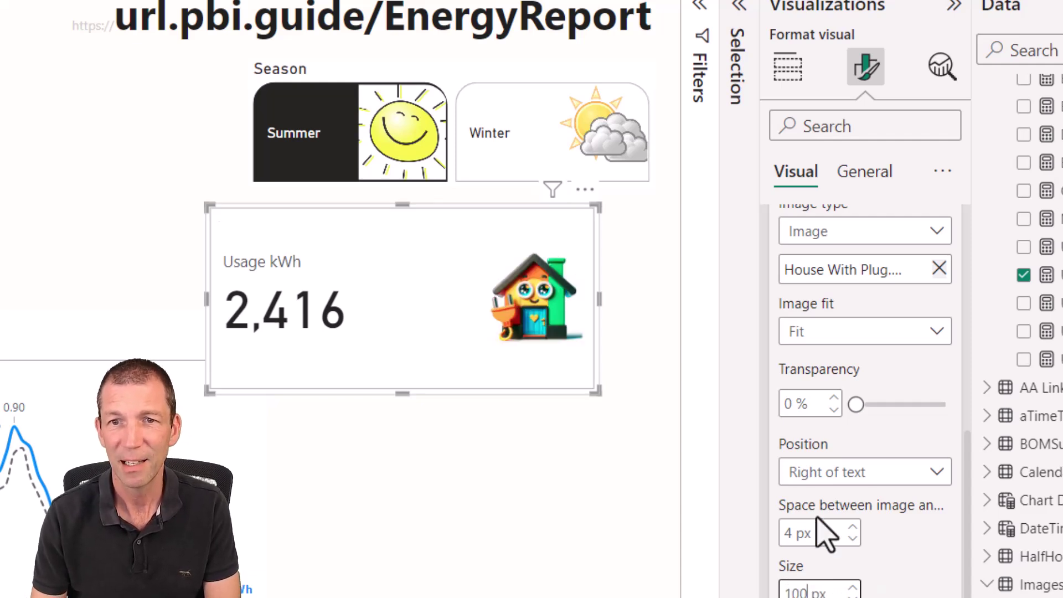
{"action": "left_click_drag", "start_coordinate": [599, 300], "coordinate": [469, 331]}
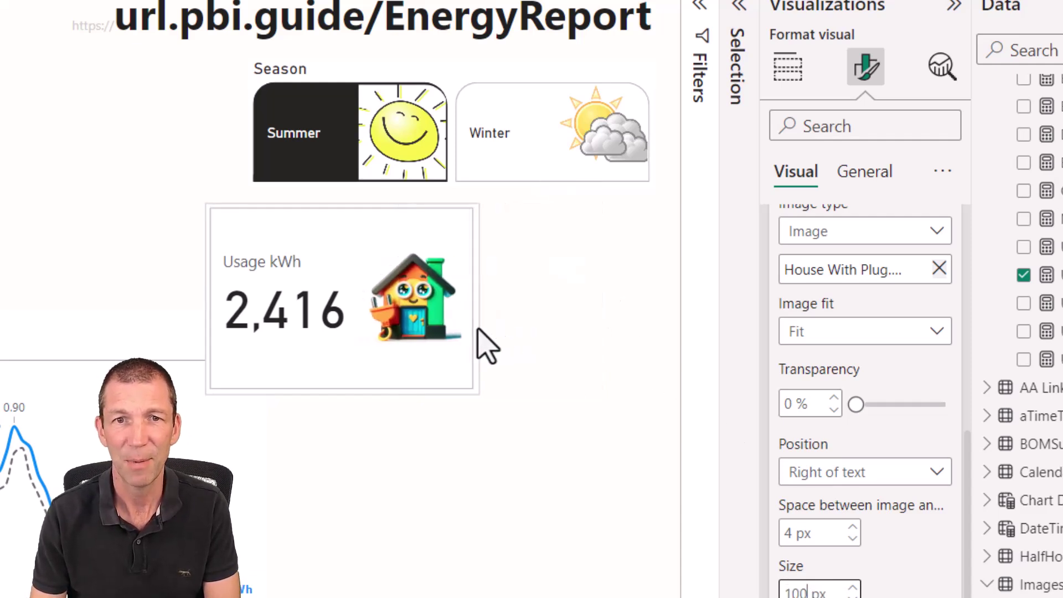
{"action": "left_click_drag", "start_coordinate": [340, 247], "coordinate": [444, 240]}
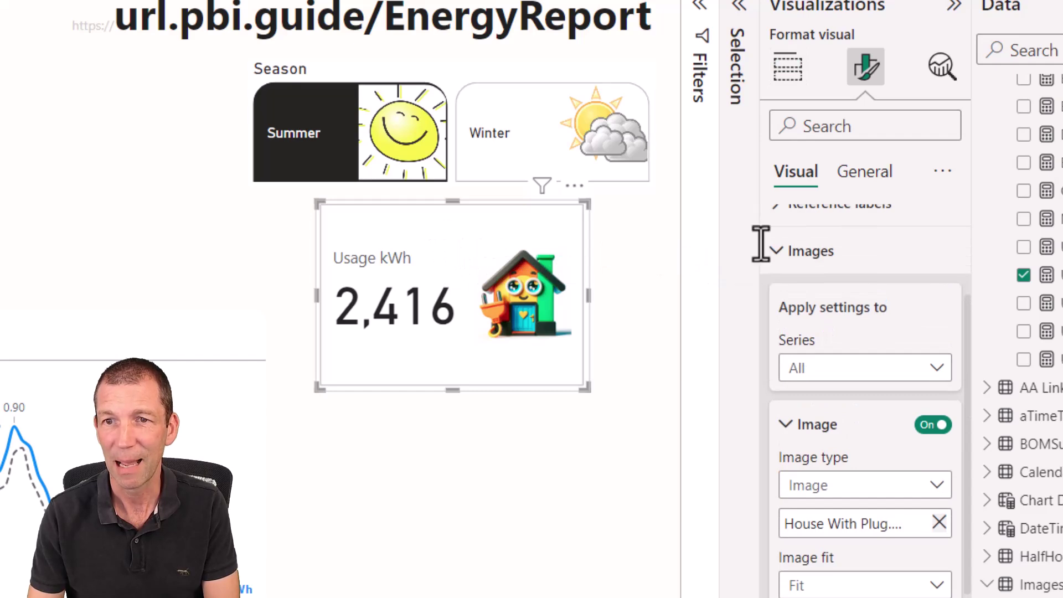
Add MyMeasures' Usage v Prior Year and Usage KwH Prior Year as the card's reference labels
{"action": "left_click", "coordinate": [767, 248]}
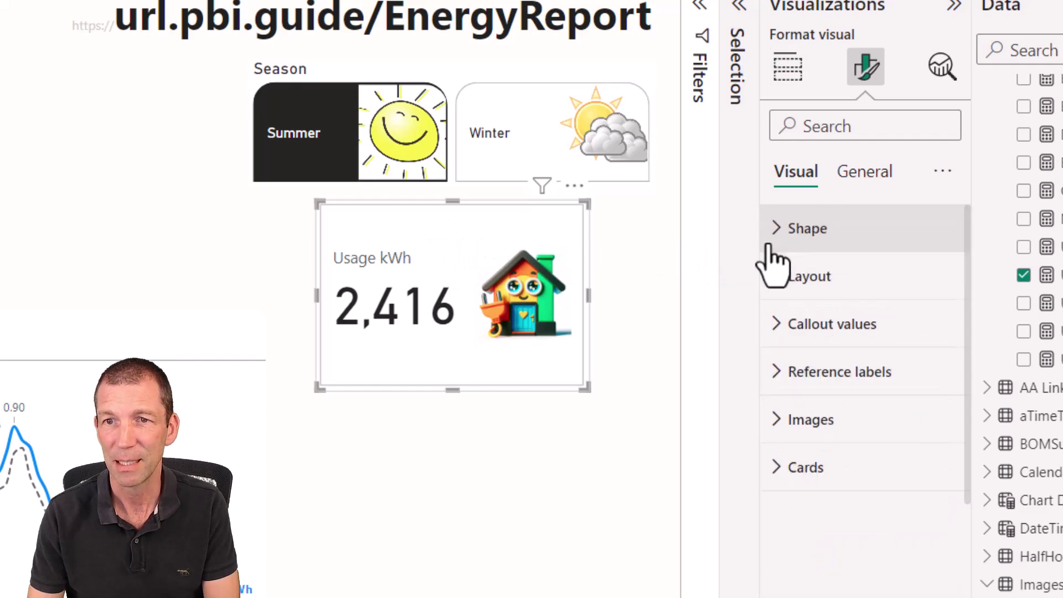
{"action": "left_click", "coordinate": [781, 382]}
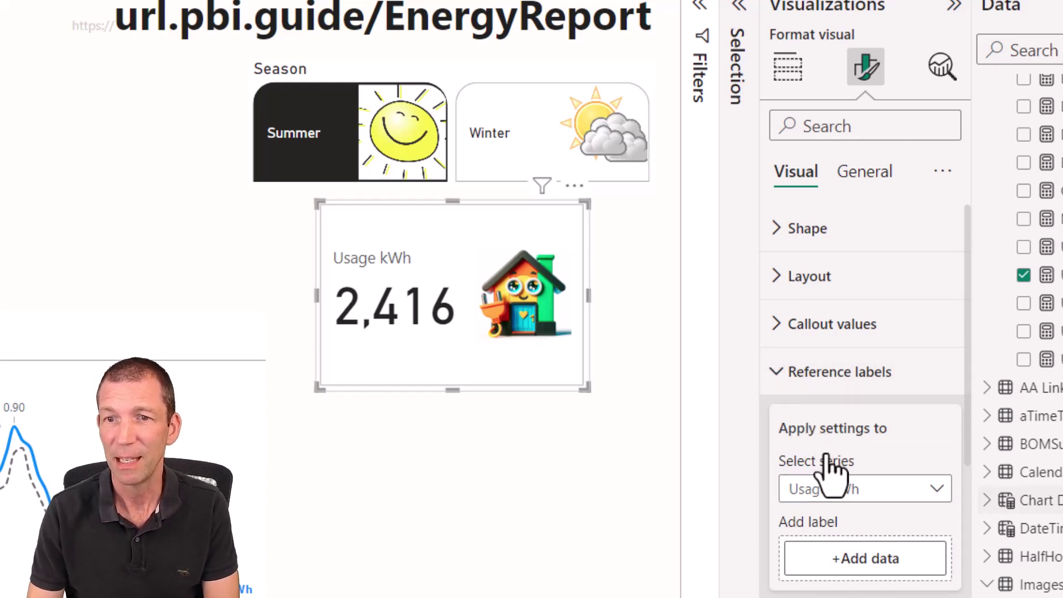
{"action": "left_click", "coordinate": [892, 560]}
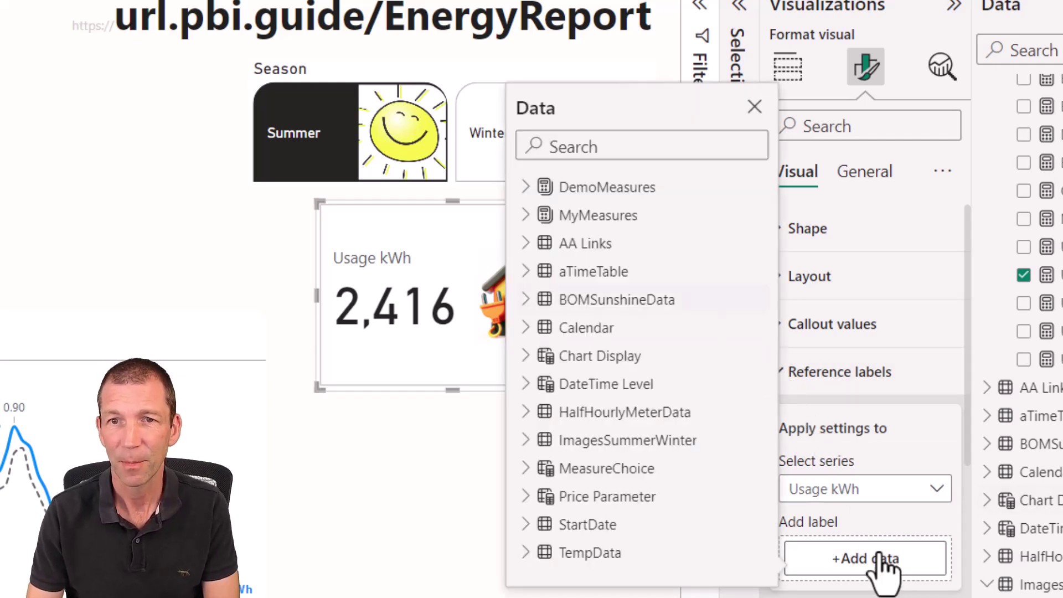
{"action": "left_click", "coordinate": [528, 221]}
{"action": "scroll", "coordinate": [576, 420], "scroll_direction": "down", "scroll_amount": 5}
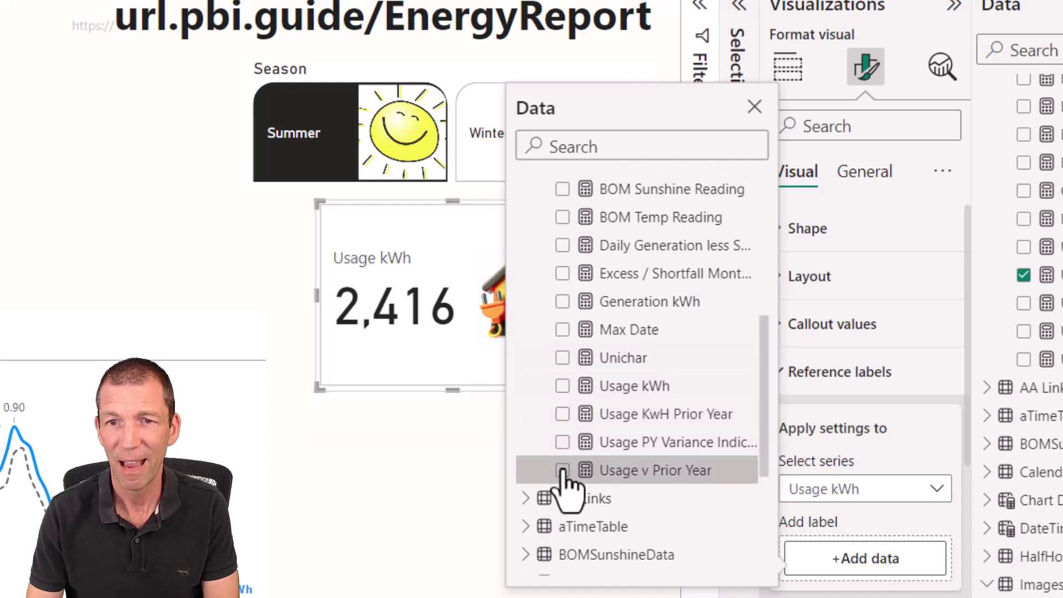
{"action": "left_click", "coordinate": [567, 469]}
{"action": "left_click", "coordinate": [562, 414]}
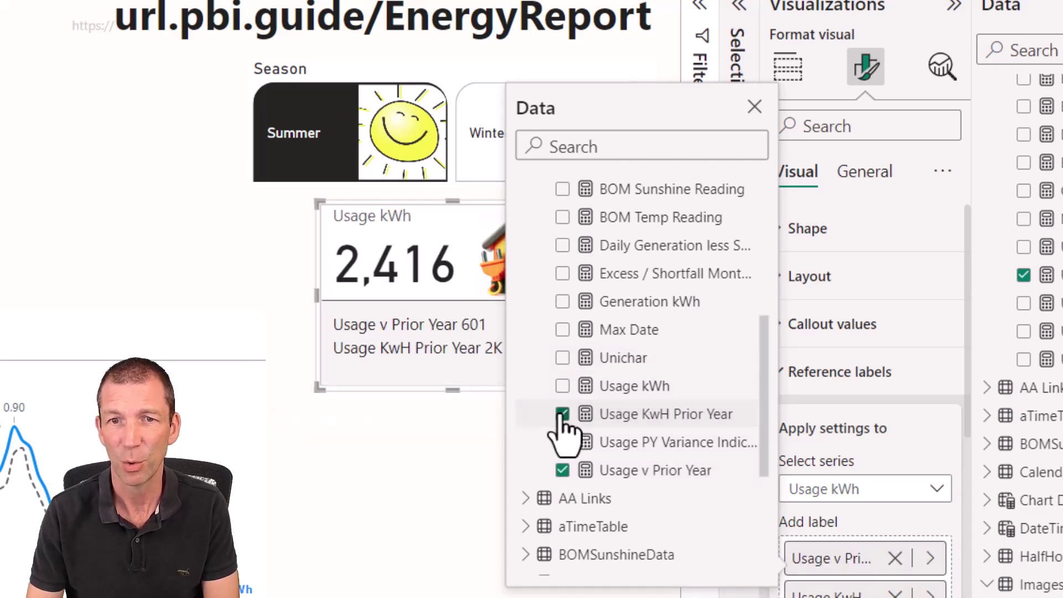
{"action": "left_click", "coordinate": [408, 438]}
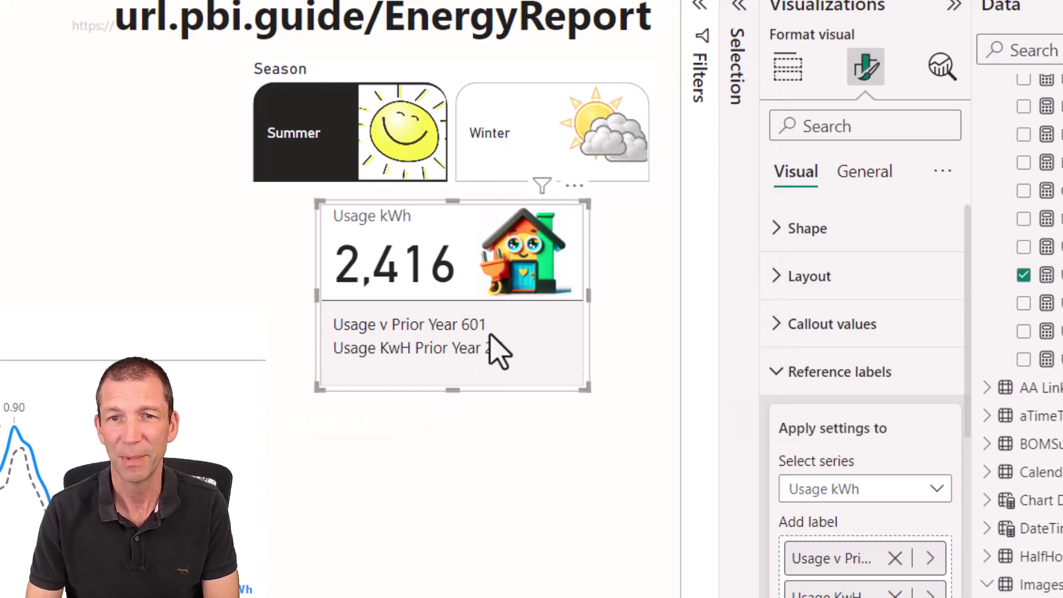
Give the Usage v Prior Year label a custom bold title 'Change'
{"action": "scroll", "coordinate": [810, 399], "scroll_direction": "down", "scroll_amount": 3}
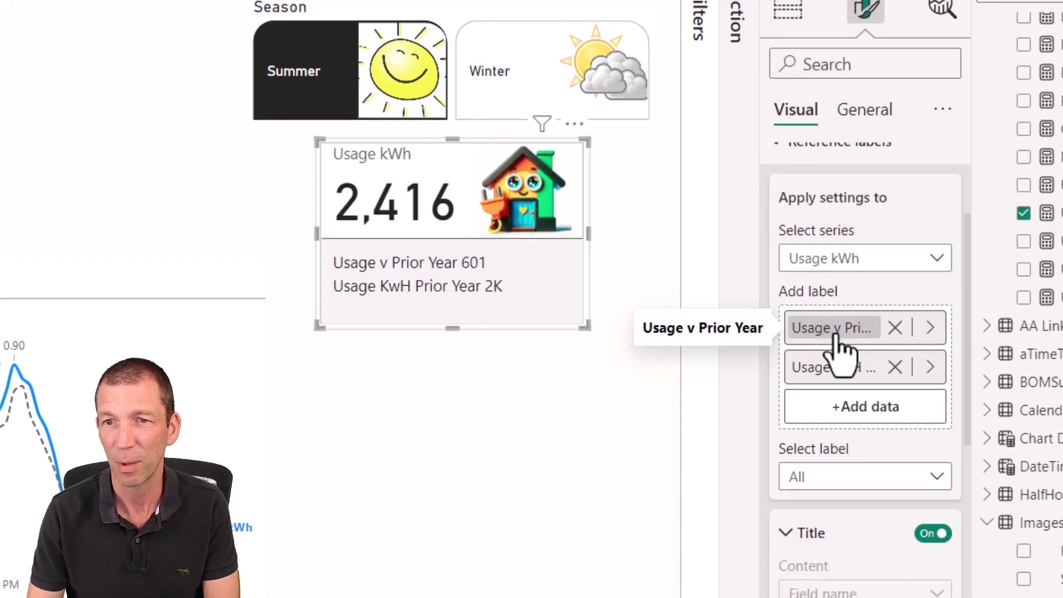
{"action": "left_click", "coordinate": [834, 338]}
{"action": "left_click", "coordinate": [847, 477]}
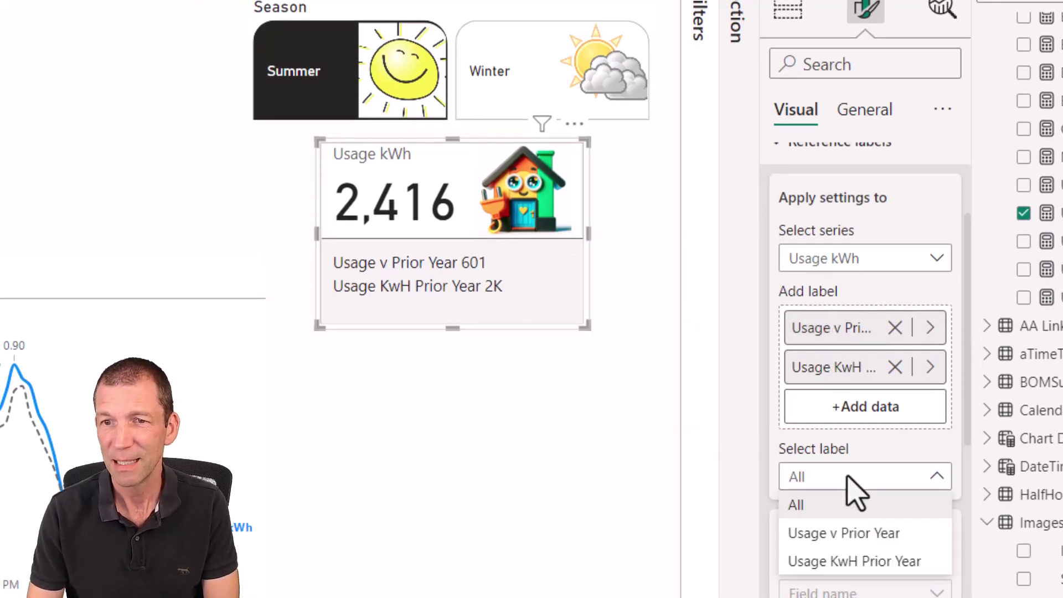
{"action": "left_click", "coordinate": [859, 537]}
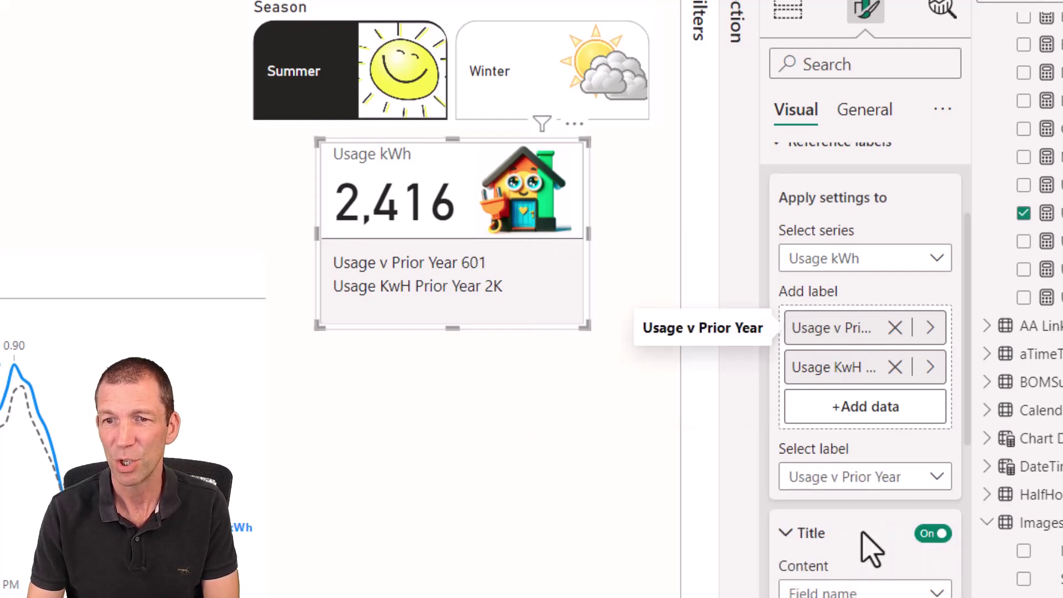
{"action": "scroll", "coordinate": [861, 526], "scroll_direction": "down", "scroll_amount": 3}
{"action": "scroll", "coordinate": [878, 399], "scroll_direction": "down", "scroll_amount": 2}
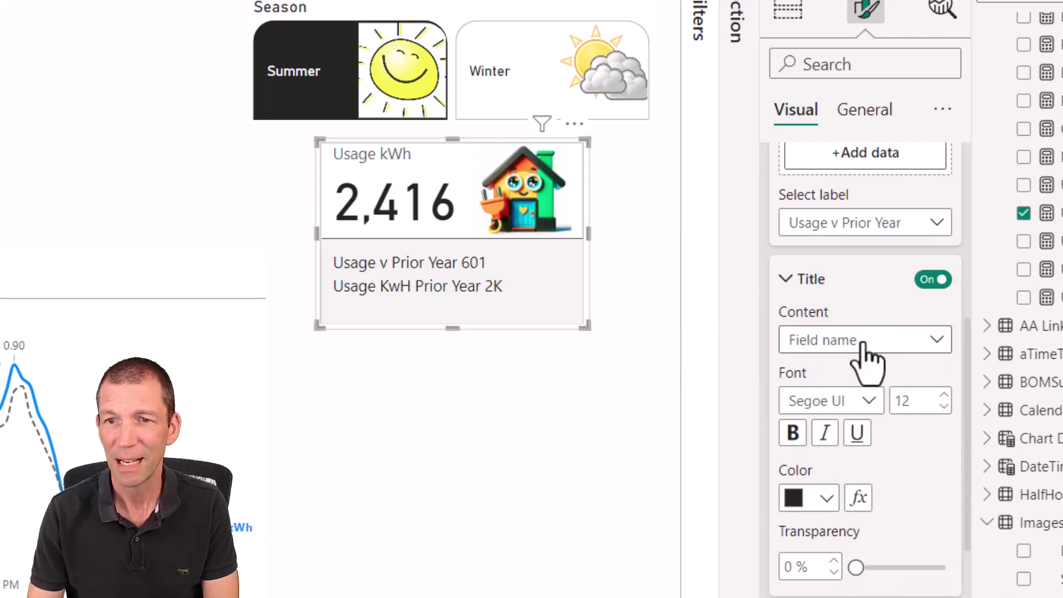
{"action": "left_click", "coordinate": [862, 342]}
{"action": "left_click", "coordinate": [838, 367]}
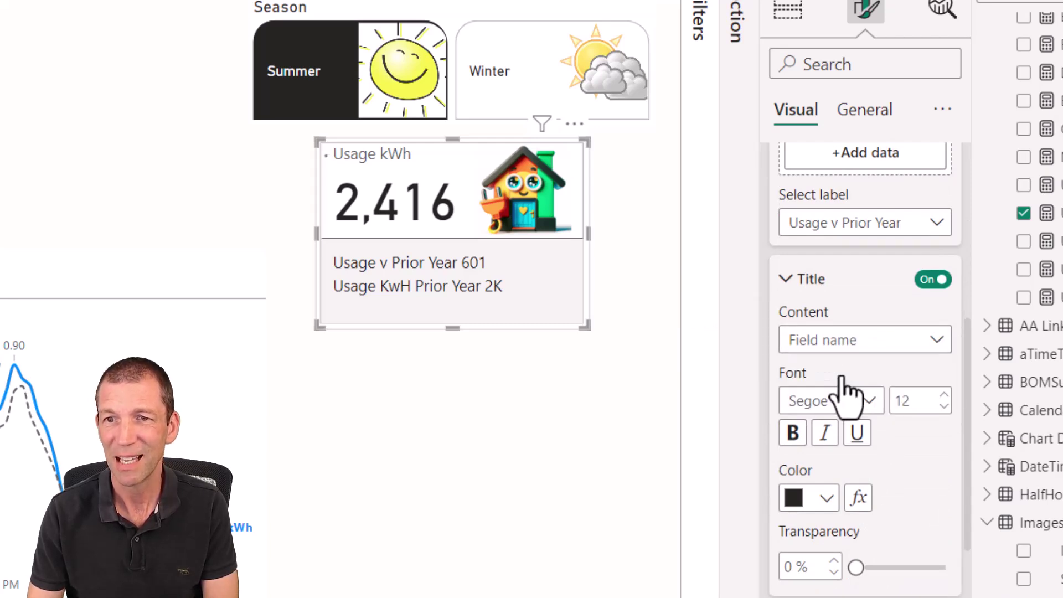
{"action": "double_click", "coordinate": [847, 401]}
{"action": "left_click", "coordinate": [899, 400]}
{"action": "left_click_drag", "start_coordinate": [899, 400], "coordinate": [786, 403]}
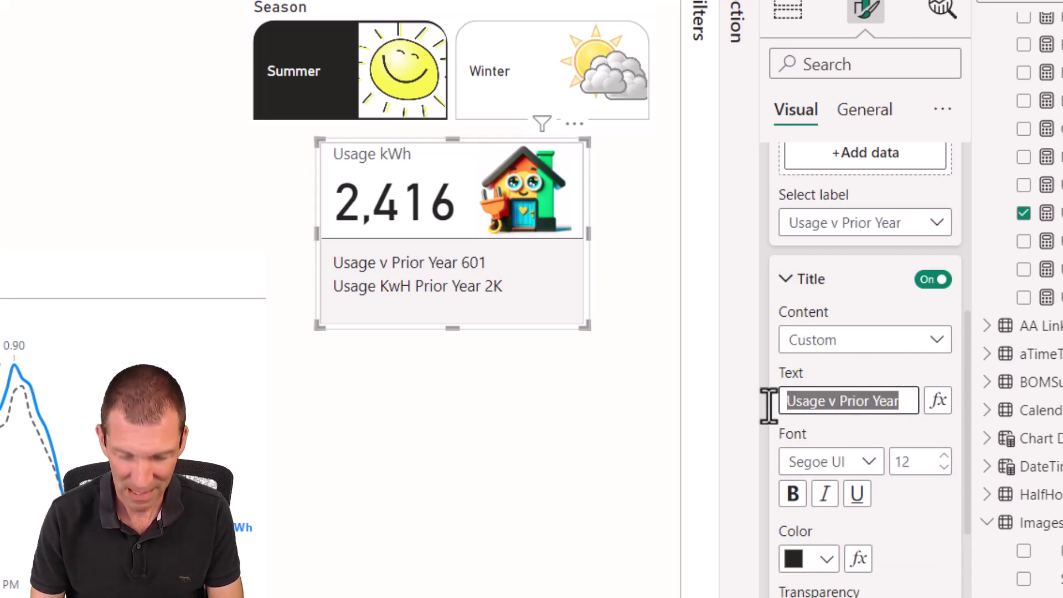
{"action": "type", "text": "Change"}
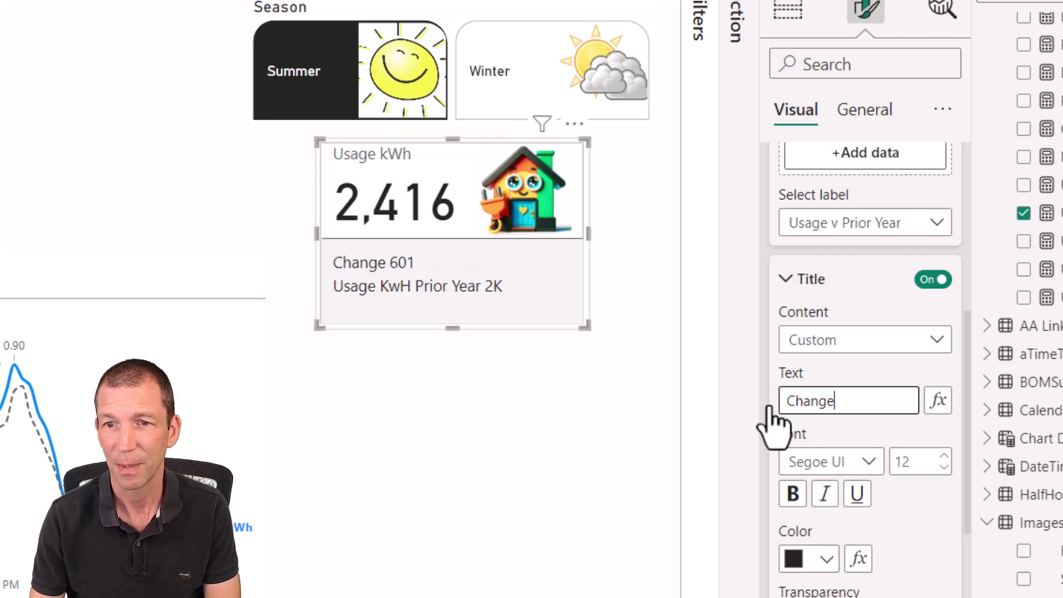
{"action": "left_click", "coordinate": [793, 493]}
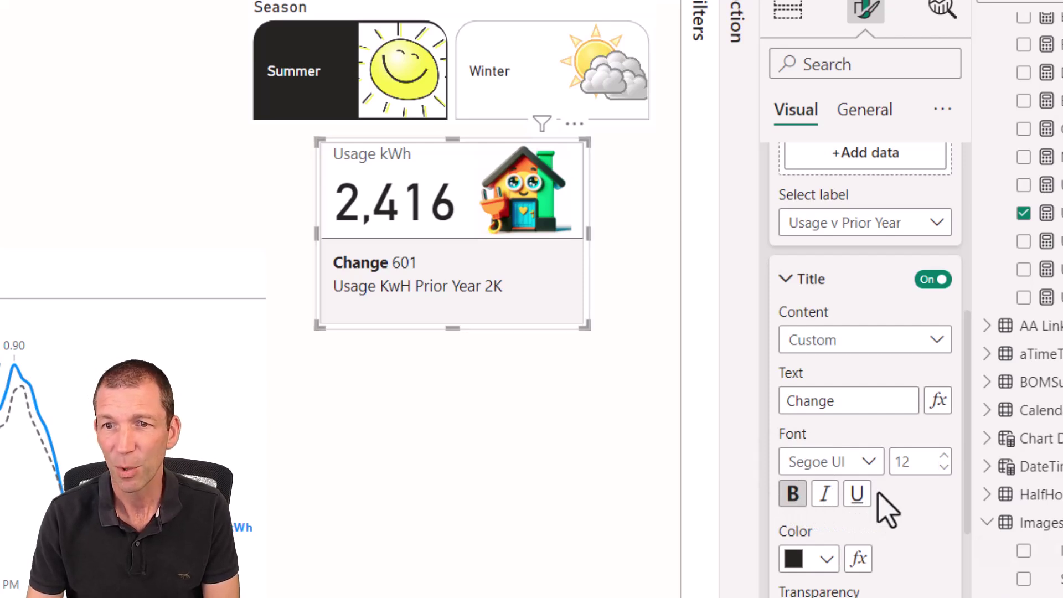
Give the Usage KwH Prior Year label a custom italic title 'Prior Year'
{"action": "scroll", "coordinate": [886, 487], "scroll_direction": "up", "scroll_amount": 3}
{"action": "left_click", "coordinate": [875, 310]}
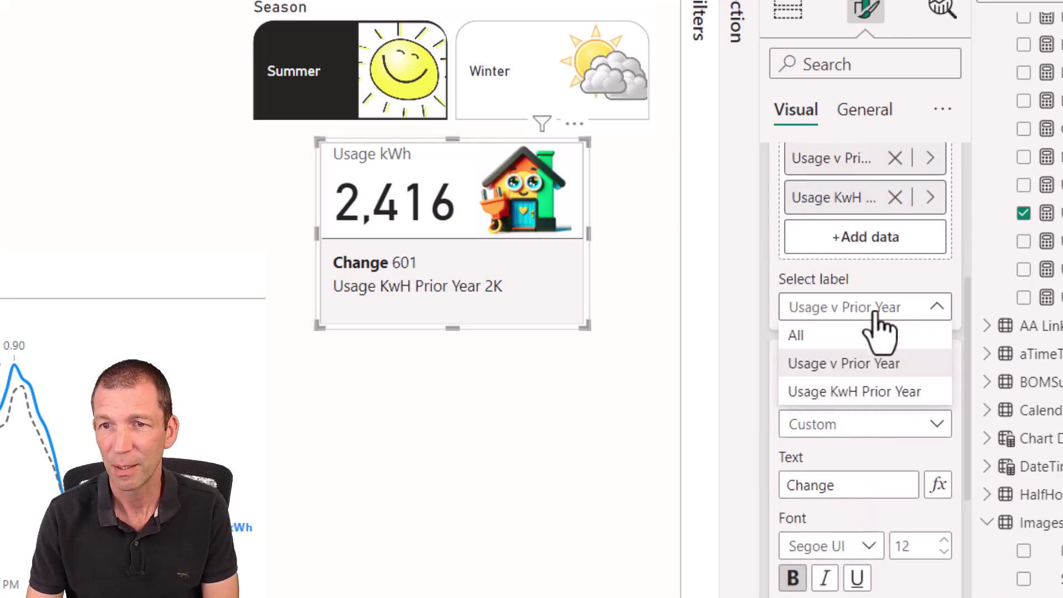
{"action": "left_click", "coordinate": [846, 392]}
{"action": "left_click", "coordinate": [852, 434]}
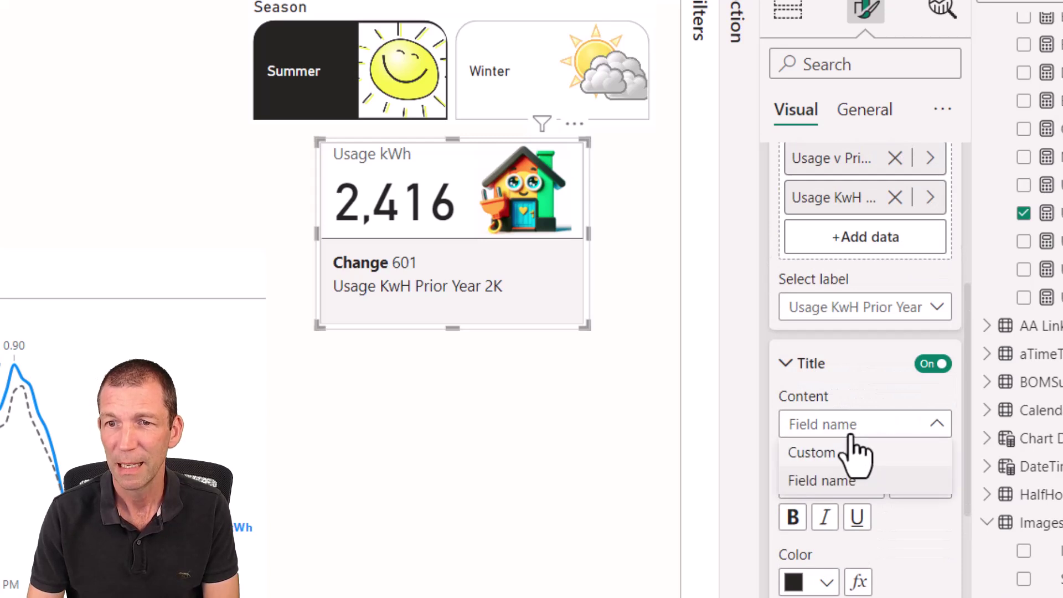
{"action": "left_click", "coordinate": [847, 454]}
{"action": "scroll", "coordinate": [847, 460], "scroll_direction": "down", "scroll_amount": 2}
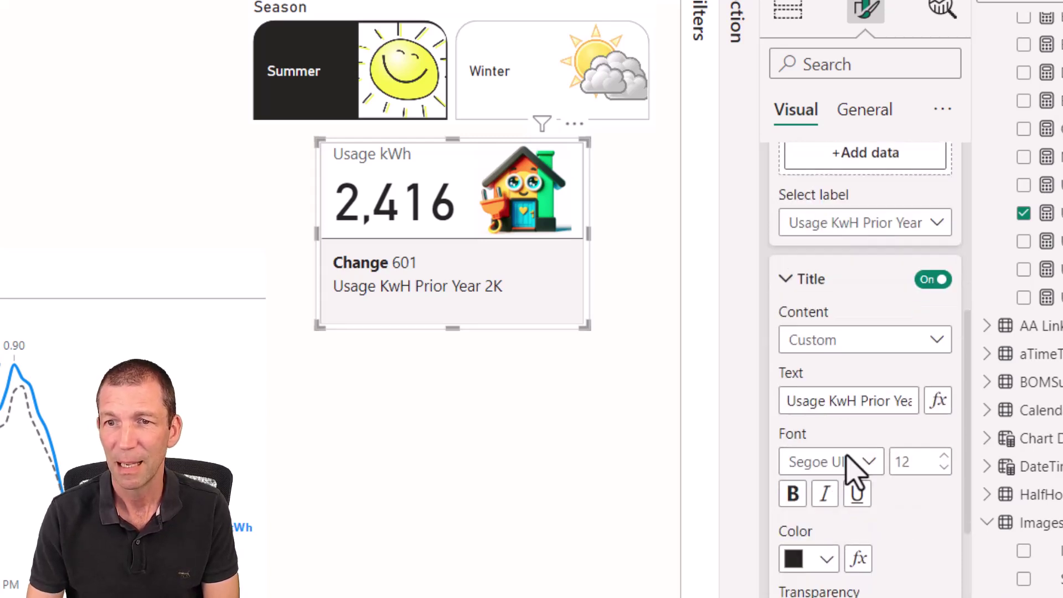
{"action": "triple_click", "coordinate": [847, 403]}
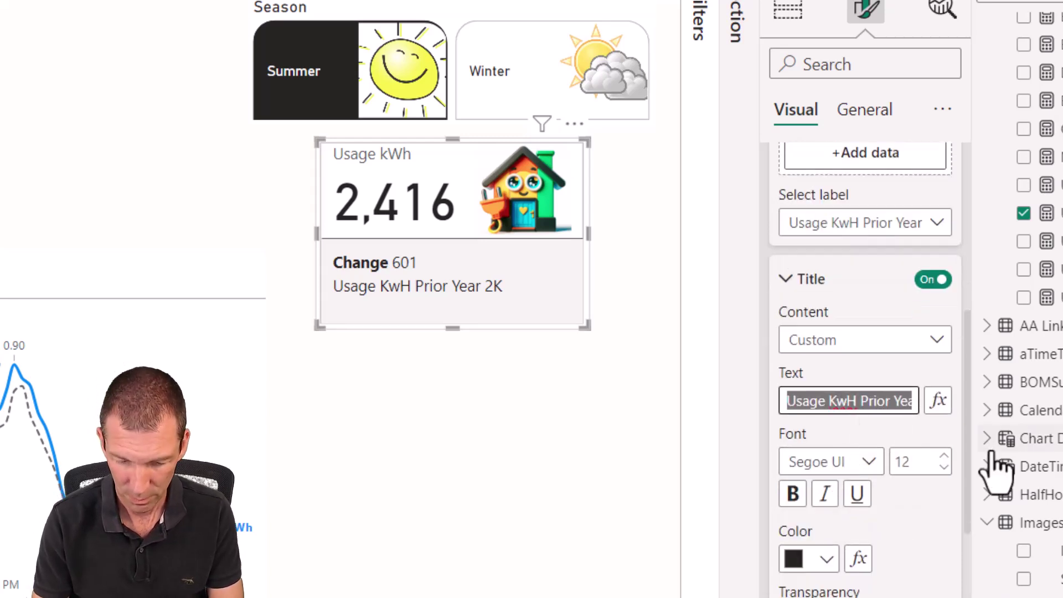
{"action": "type", "text": "Prior"}
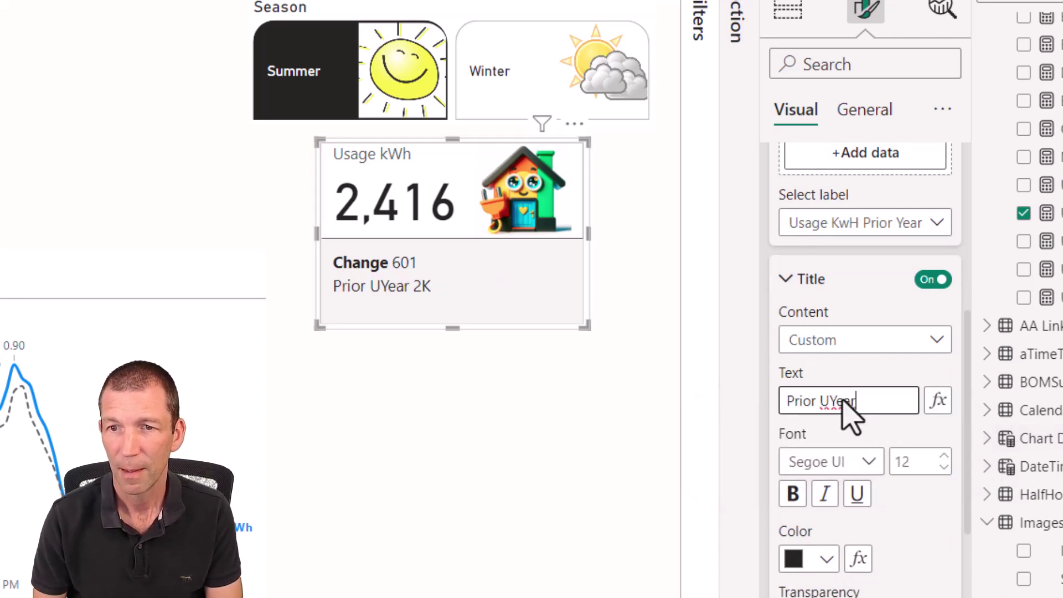
{"action": "left_click", "coordinate": [824, 494]}
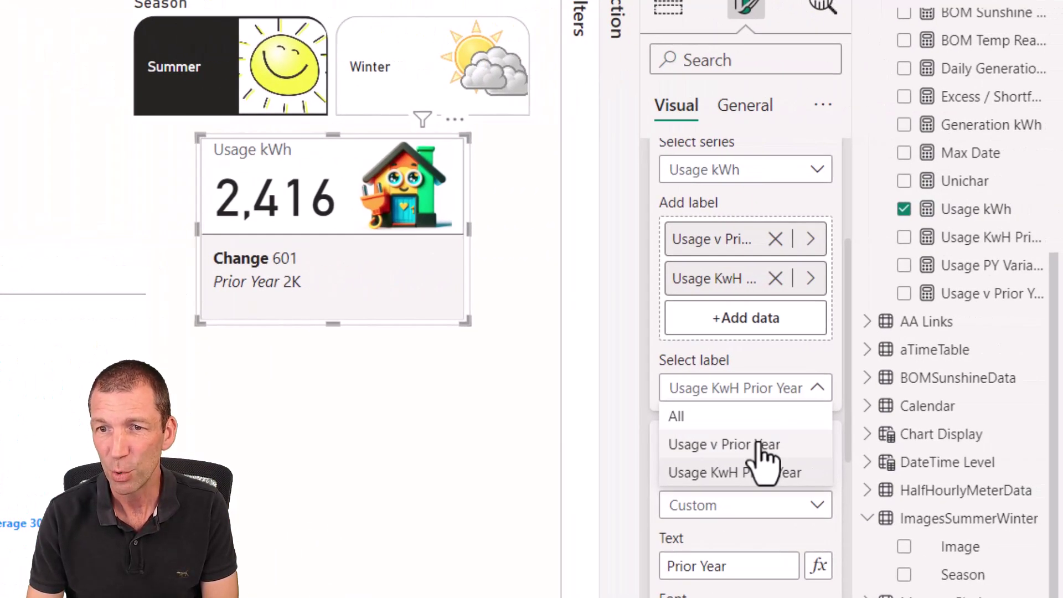
Turn on the Change label's detail and set it to MyMeasures > Usage PY Variance Indicator
{"action": "left_click", "coordinate": [762, 442]}
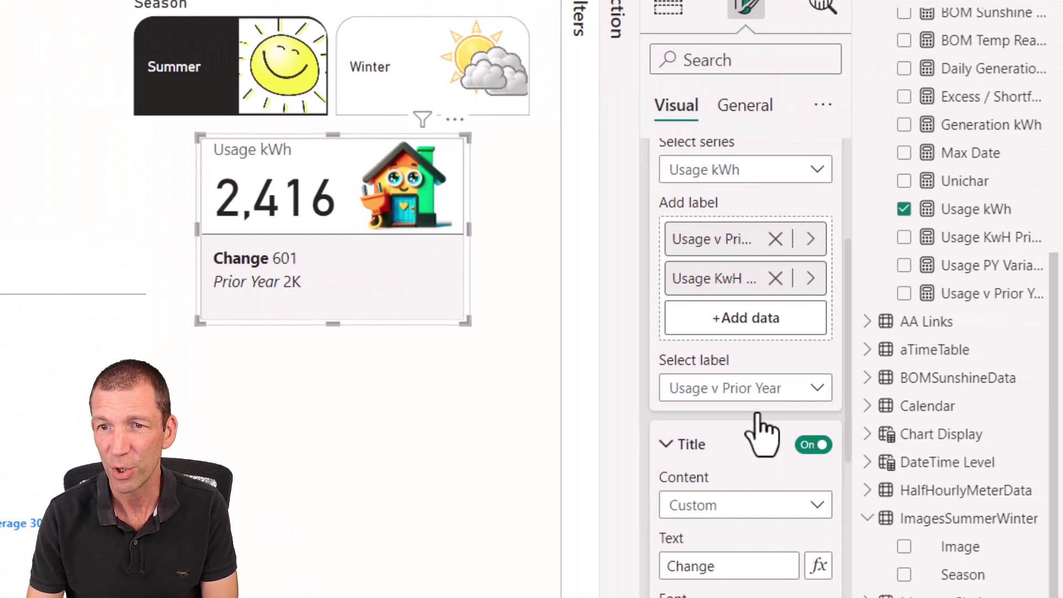
{"action": "scroll", "coordinate": [762, 437], "scroll_direction": "down", "scroll_amount": 3}
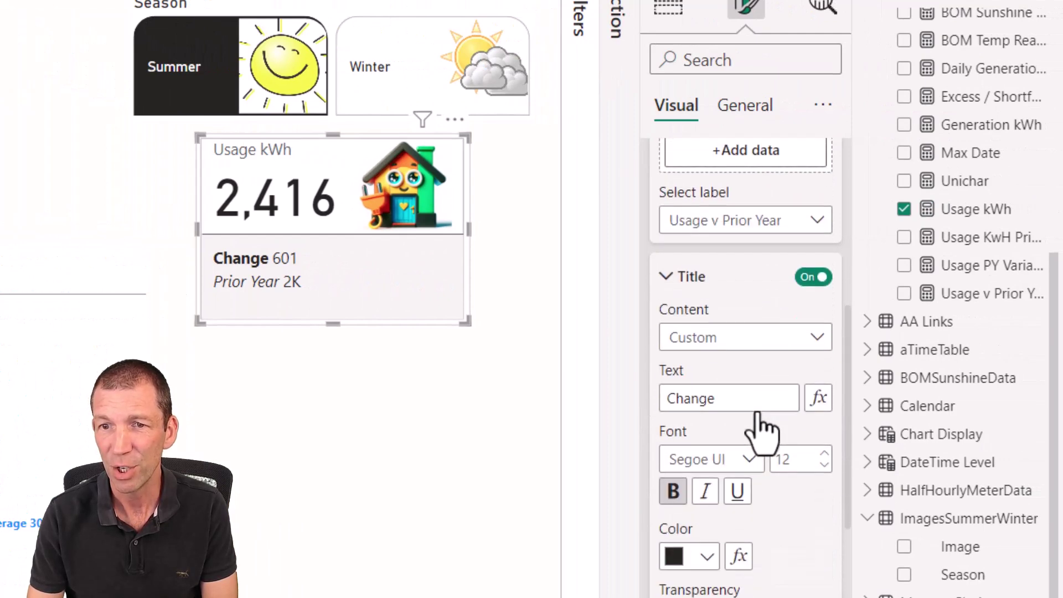
{"action": "left_click", "coordinate": [667, 276]}
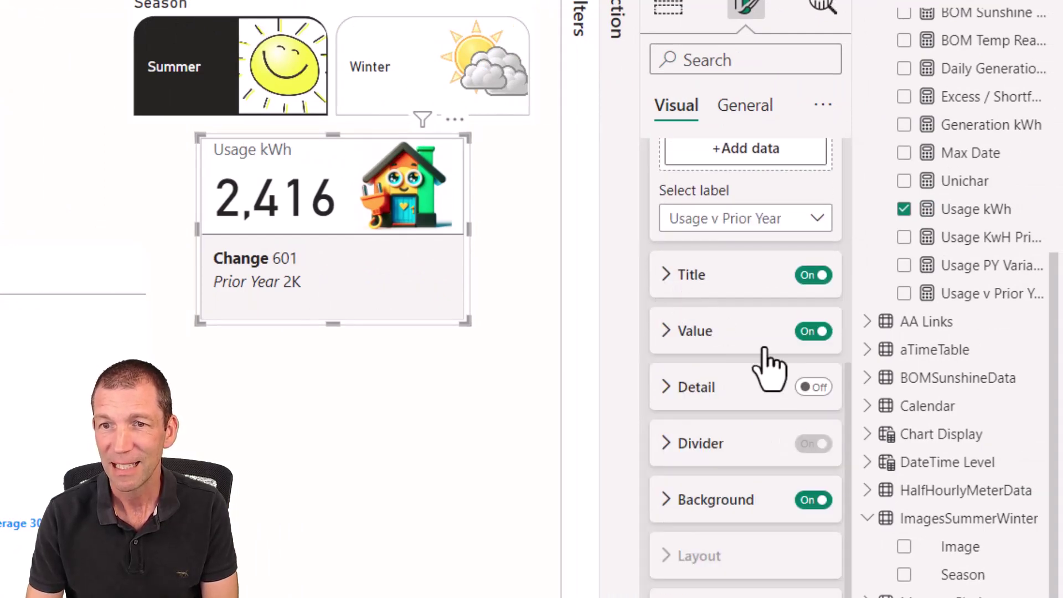
{"action": "left_click", "coordinate": [814, 385]}
{"action": "left_click", "coordinate": [714, 388]}
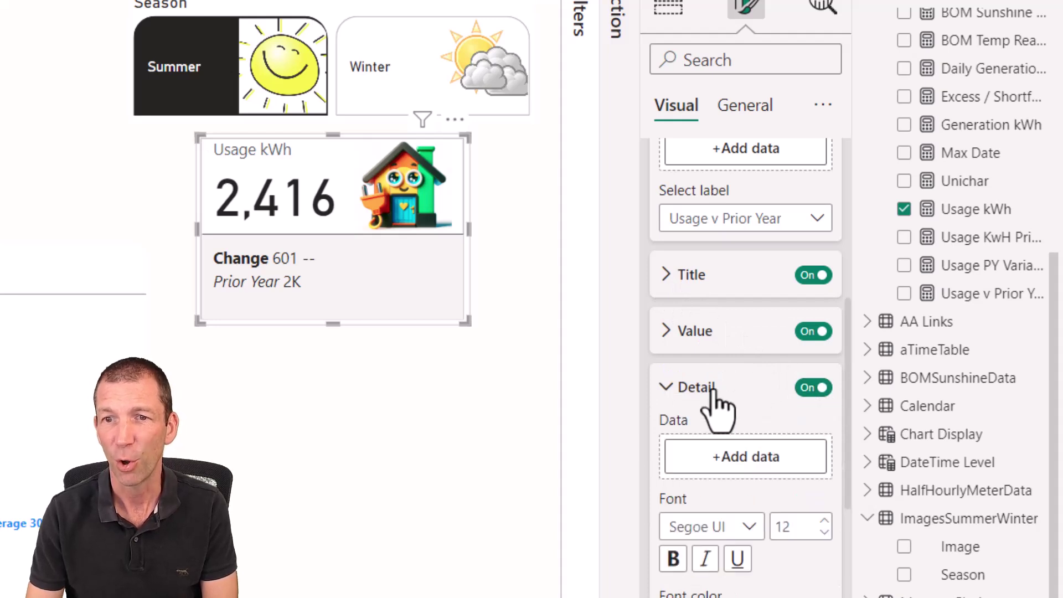
{"action": "scroll", "coordinate": [719, 404], "scroll_direction": "down", "scroll_amount": 2}
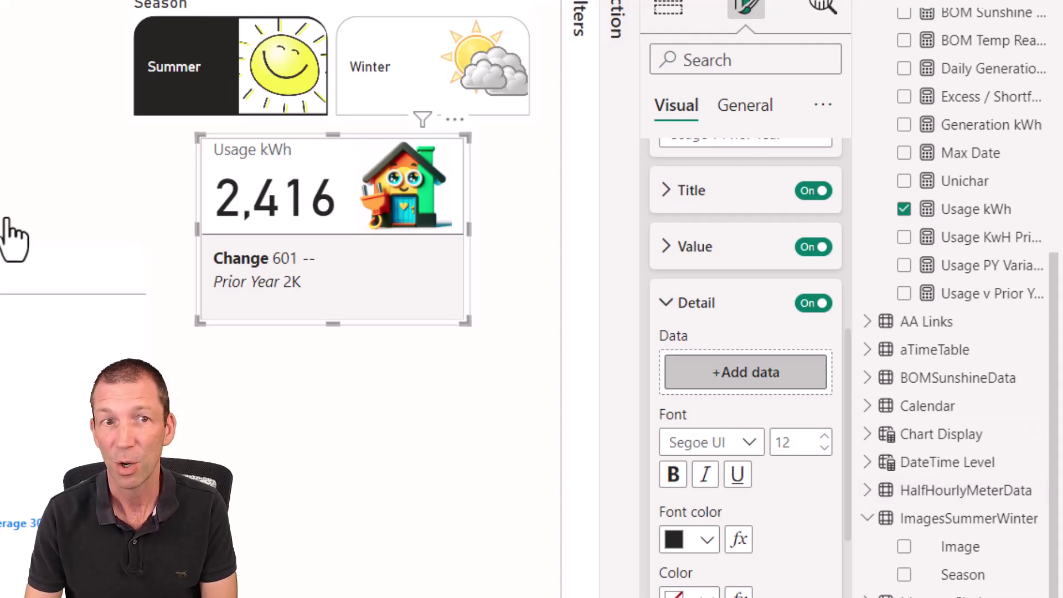
{"action": "left_click", "coordinate": [751, 387]}
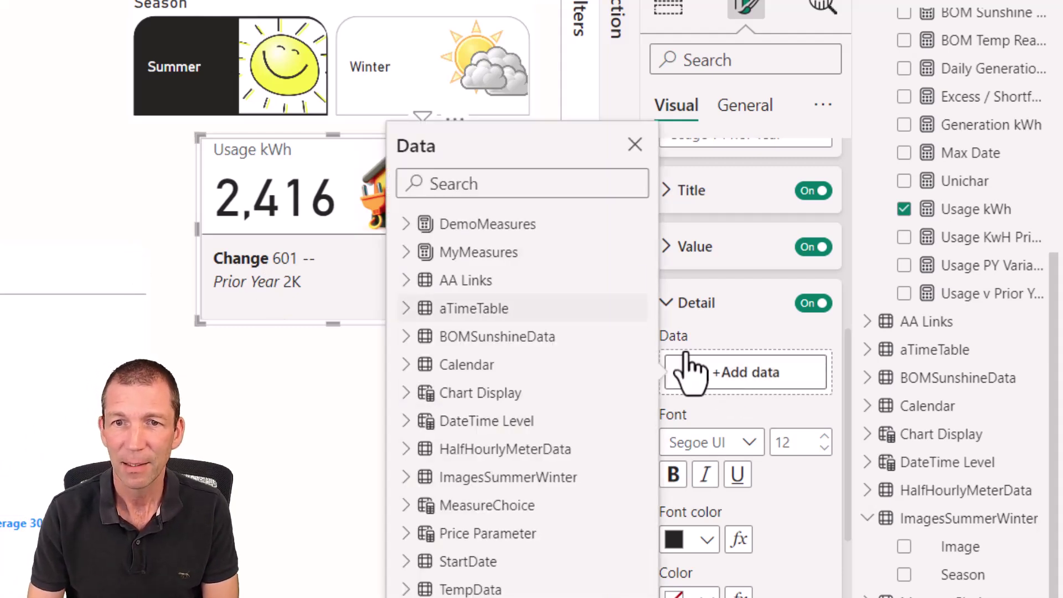
{"action": "left_click", "coordinate": [413, 254]}
{"action": "scroll", "coordinate": [491, 372], "scroll_direction": "down", "scroll_amount": 3}
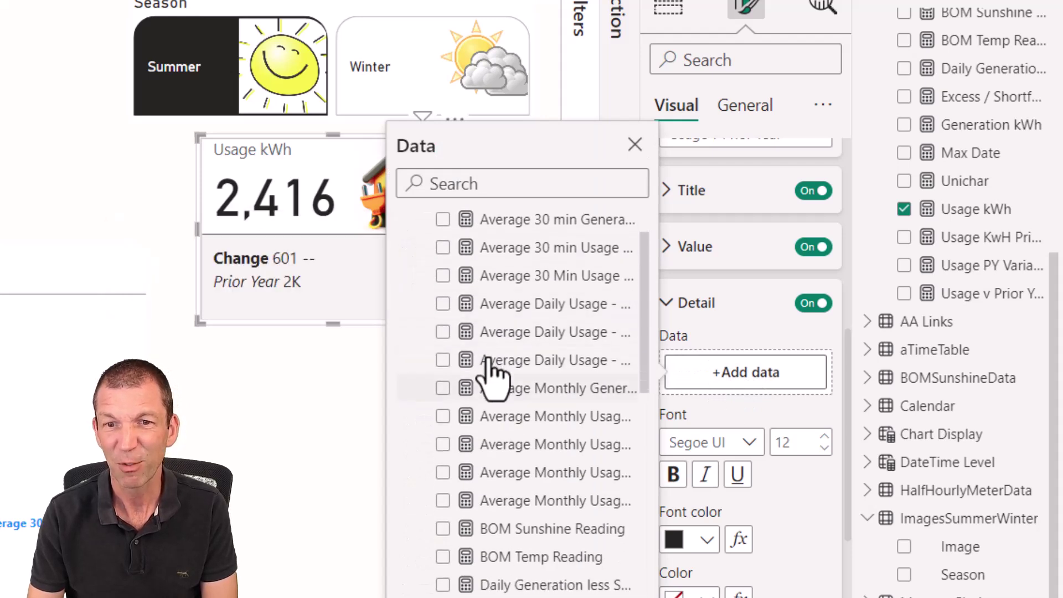
{"action": "scroll", "coordinate": [491, 372], "scroll_direction": "down", "scroll_amount": 3}
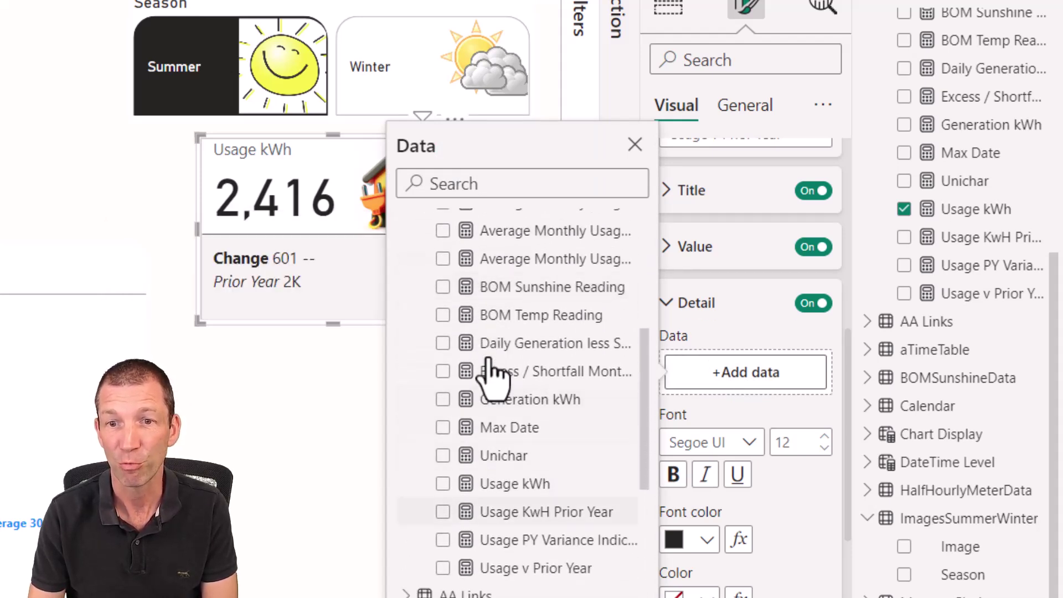
{"action": "left_click", "coordinate": [442, 540]}
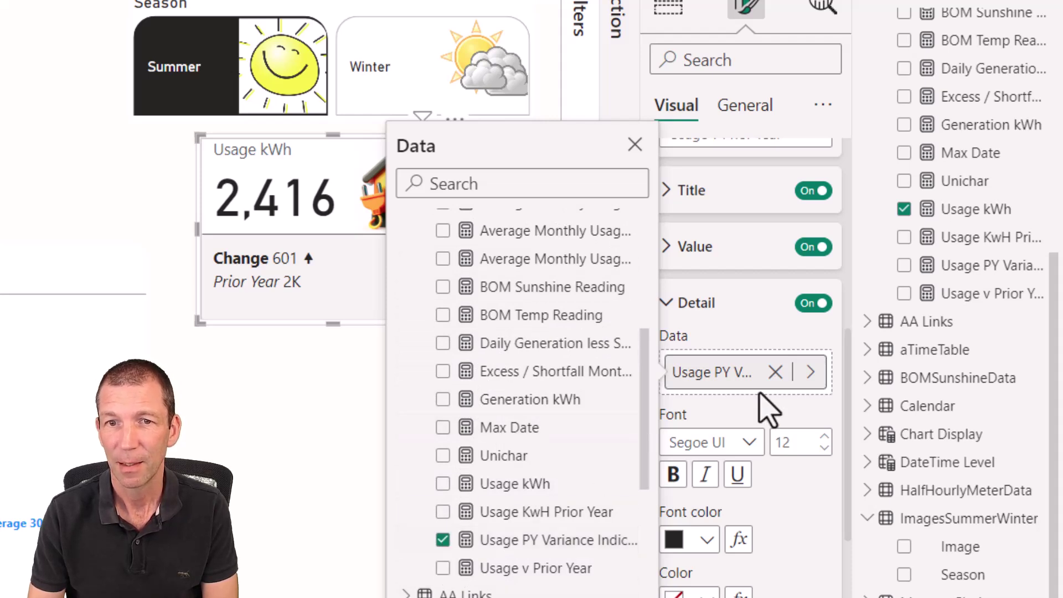
{"action": "left_click", "coordinate": [767, 408]}
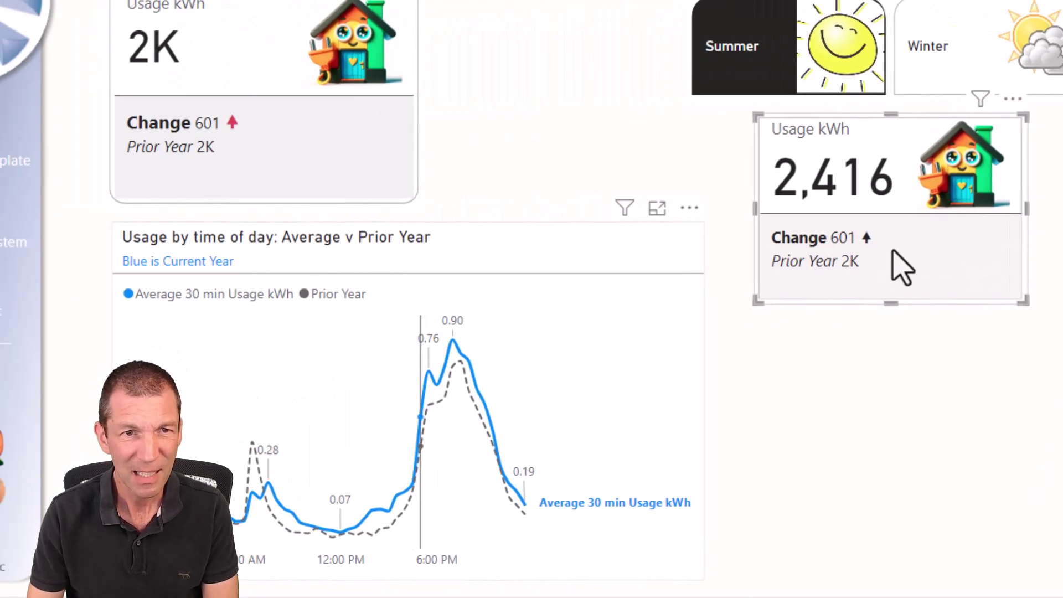
Cross-filter the cards by several time slots on the usage chart, then clear the selection
{"action": "left_click", "coordinate": [348, 530]}
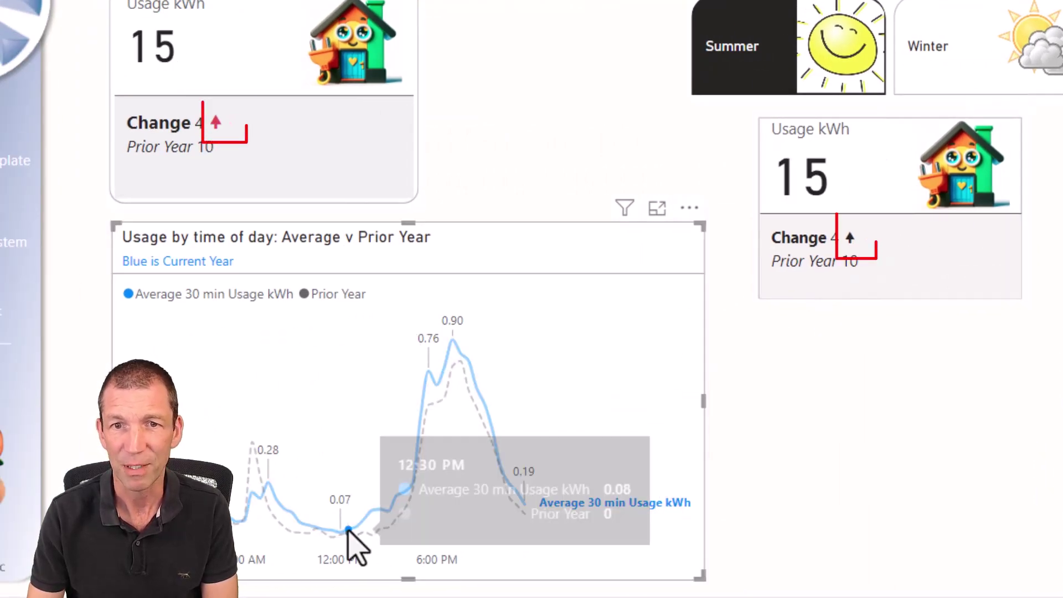
{"action": "left_click", "coordinate": [422, 416]}
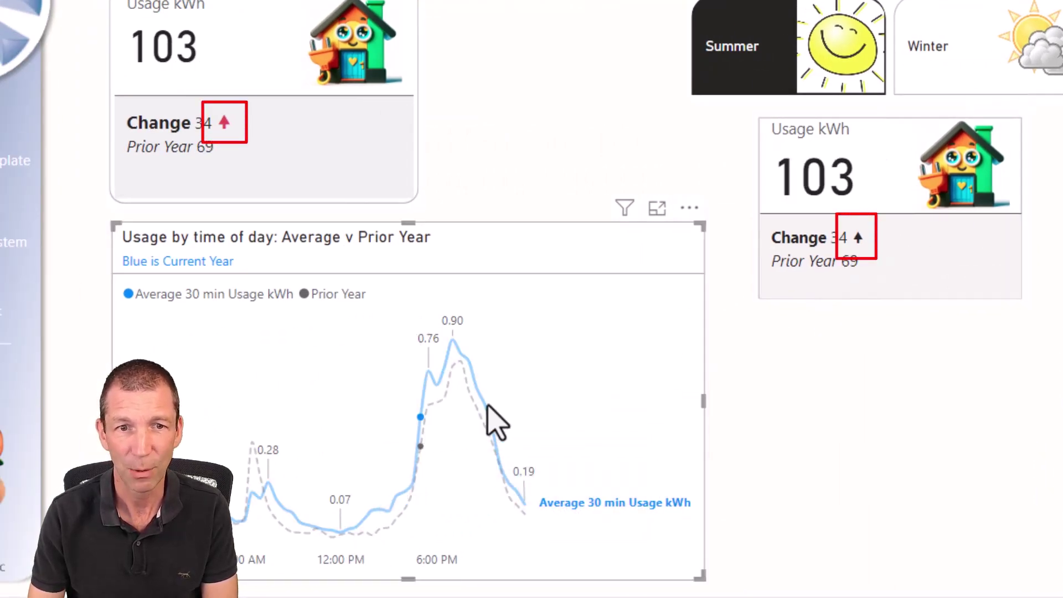
{"action": "left_click", "coordinate": [501, 420]}
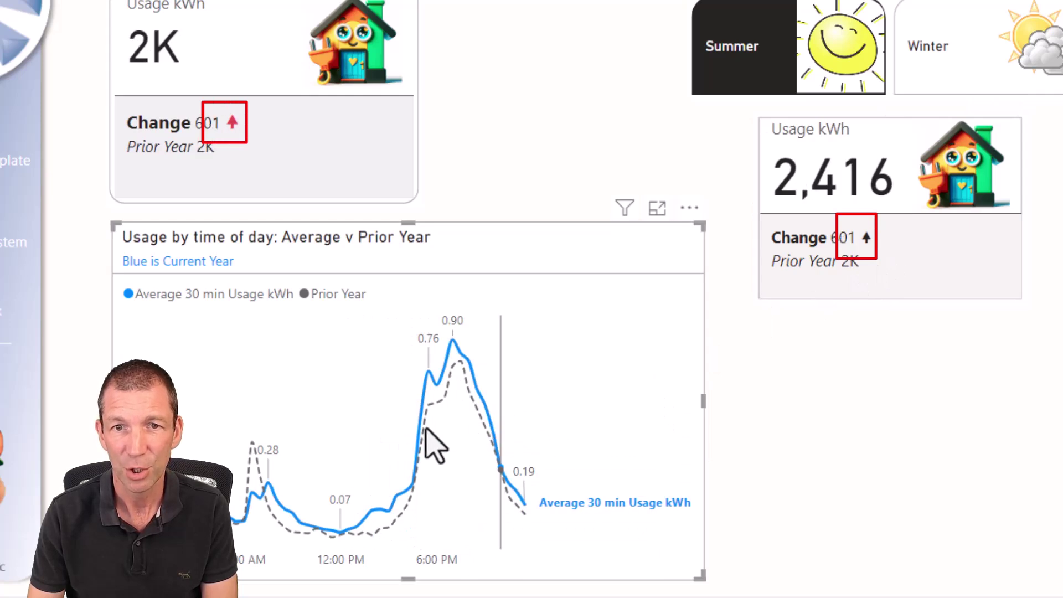
{"action": "left_click", "coordinate": [266, 486]}
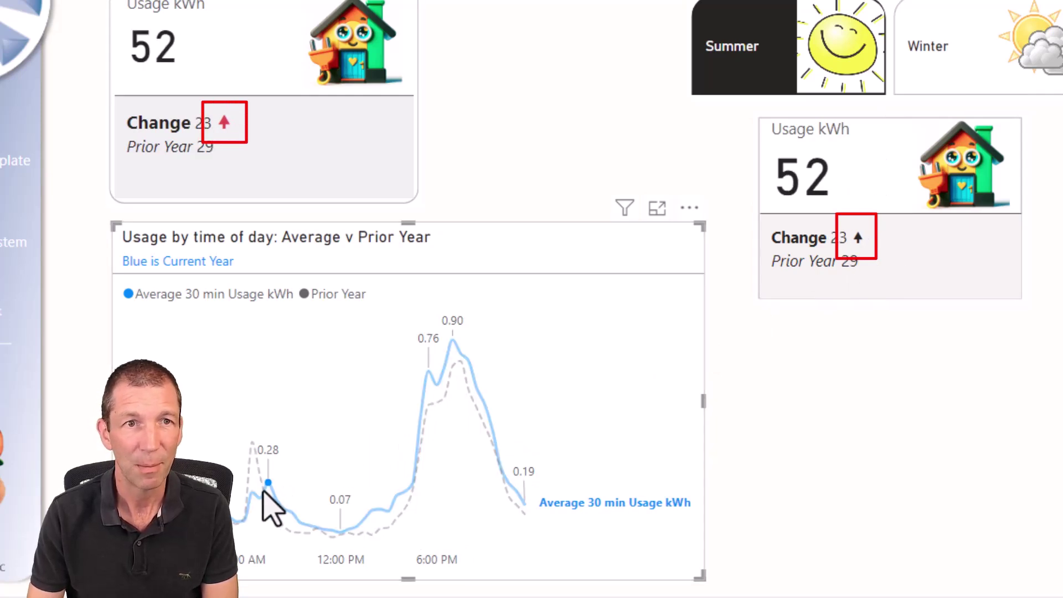
{"action": "left_click", "coordinate": [273, 509]}
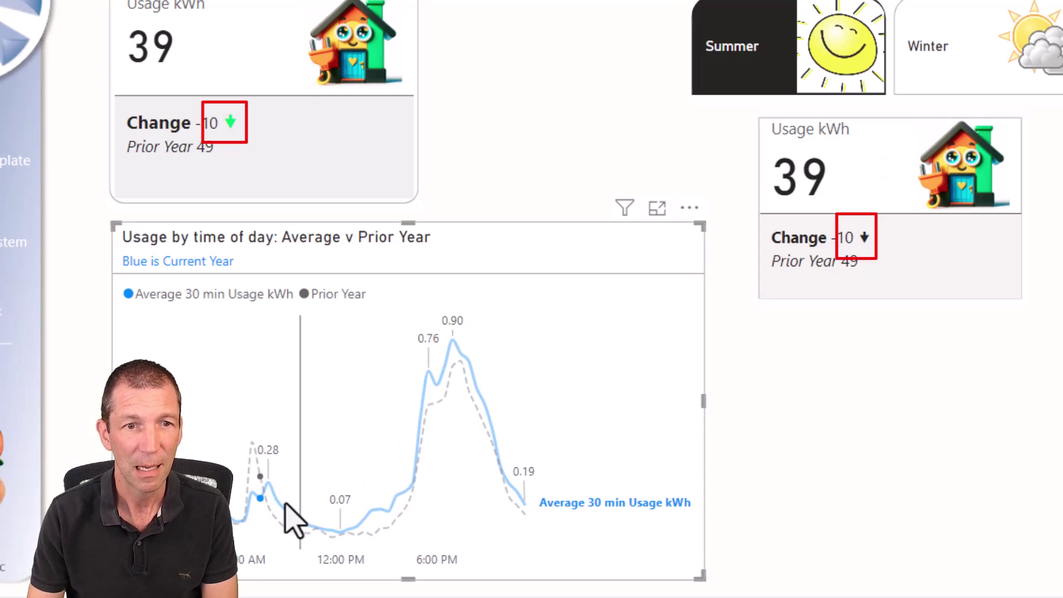
{"action": "left_click", "coordinate": [396, 428]}
Filter to Winter and the 6 PM point so cards show 60, Change -4, Prior Year 64
{"action": "left_click", "coordinate": [953, 61]}
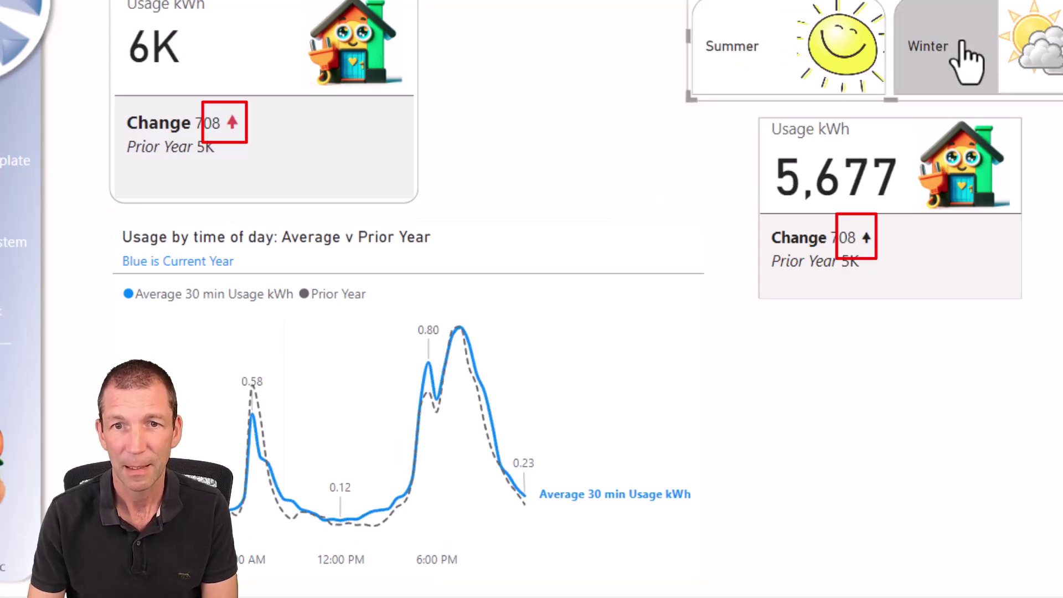
{"action": "left_click", "coordinate": [420, 449]}
{"action": "left_click", "coordinate": [438, 429]}
{"action": "left_click", "coordinate": [419, 440]}
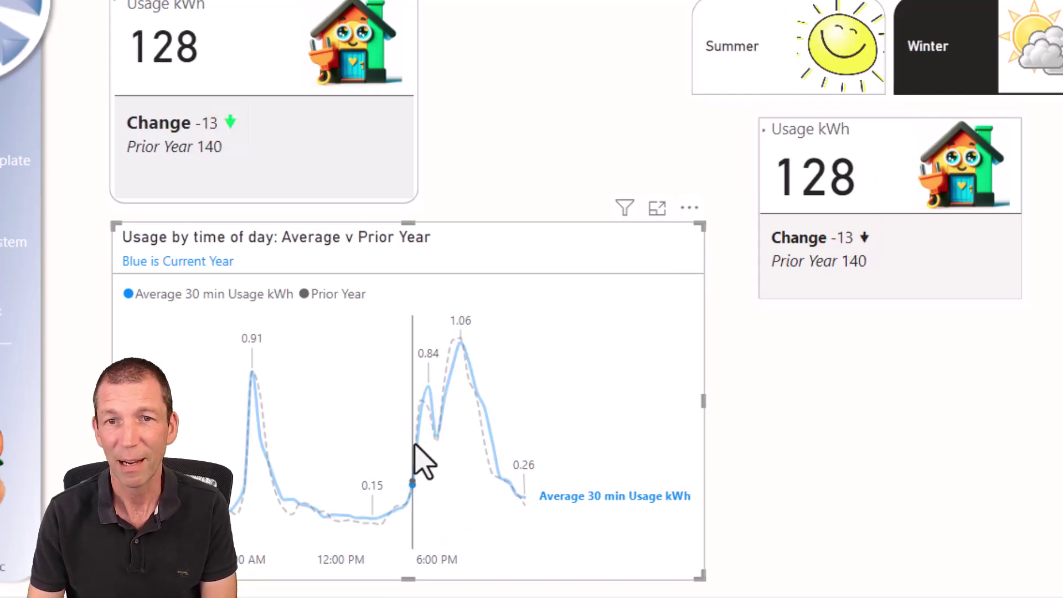
{"action": "left_click", "coordinate": [416, 447]}
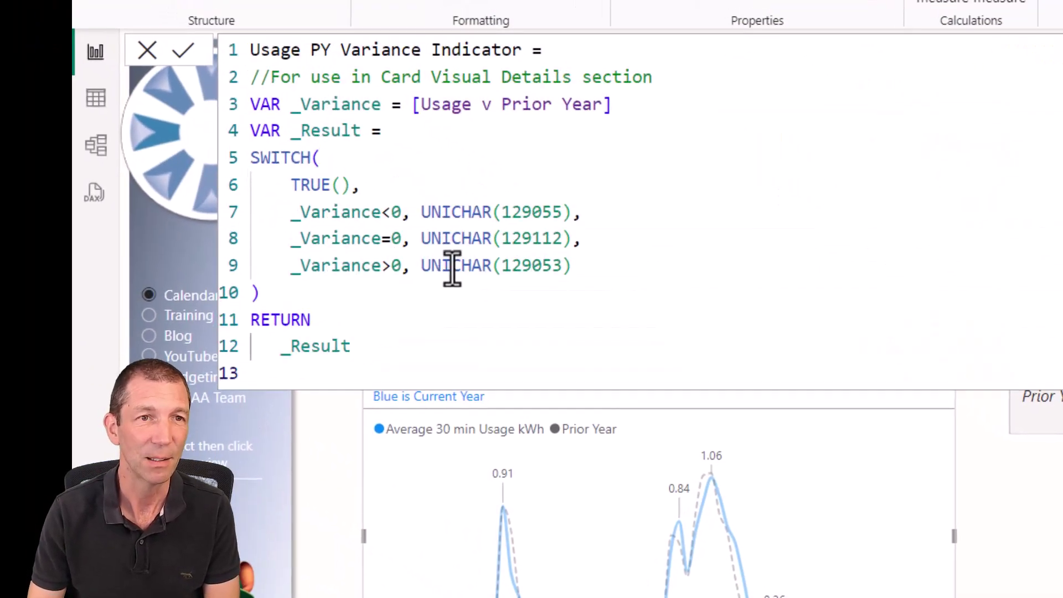
Walk through the enlarged Usage PY Variance Indicator DAX: Usage v Prior Year, arrow codes, RETURN _Result
{"action": "scroll", "coordinate": [452, 270], "scroll_direction": "up", "scroll_amount": 5}
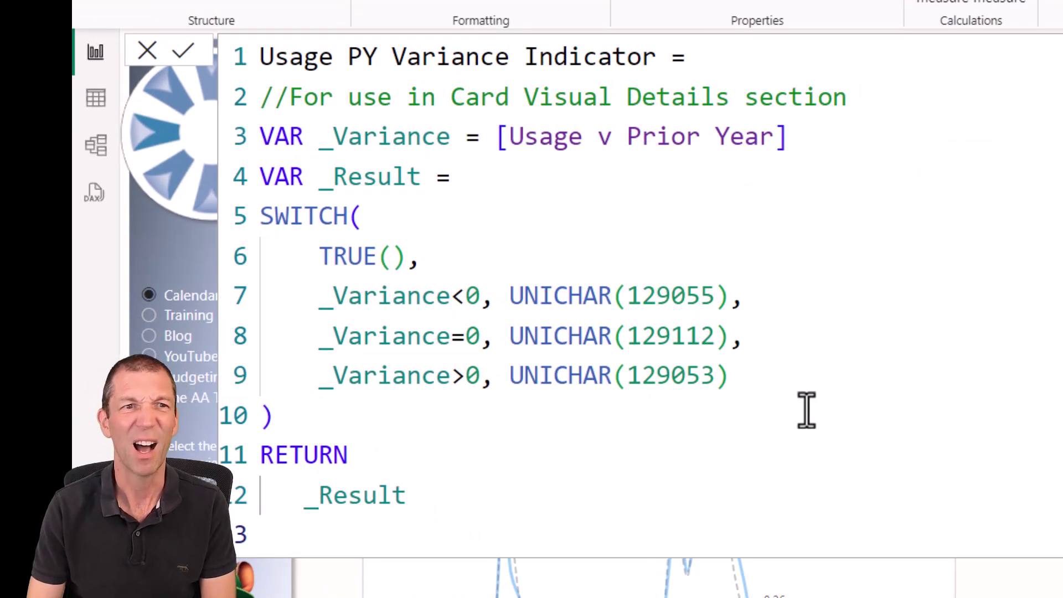
{"action": "left_click_drag", "start_coordinate": [495, 136], "coordinate": [819, 130]}
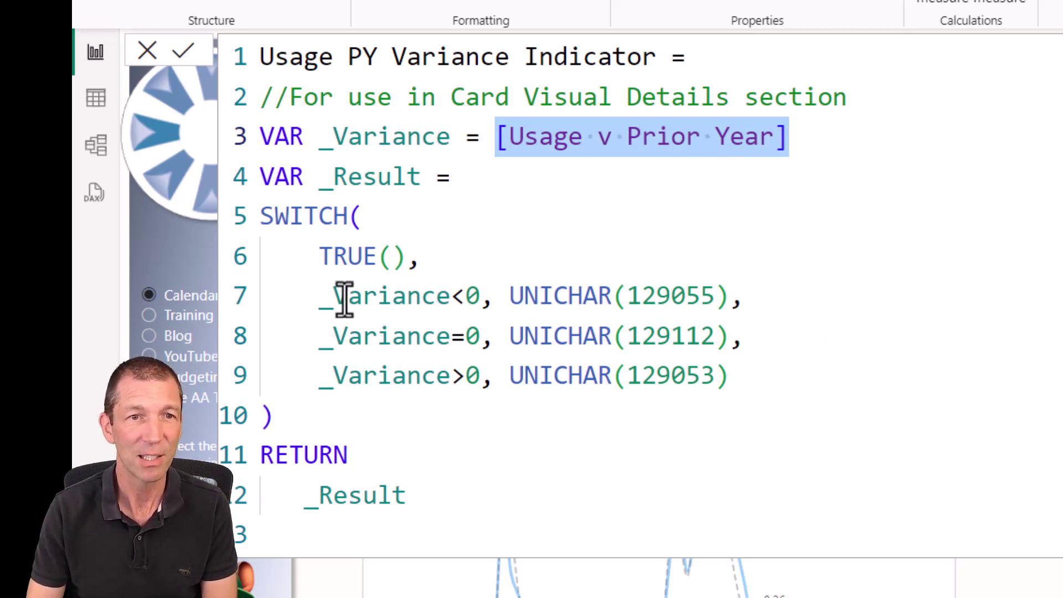
{"action": "left_click_drag", "start_coordinate": [730, 297], "coordinate": [512, 299]}
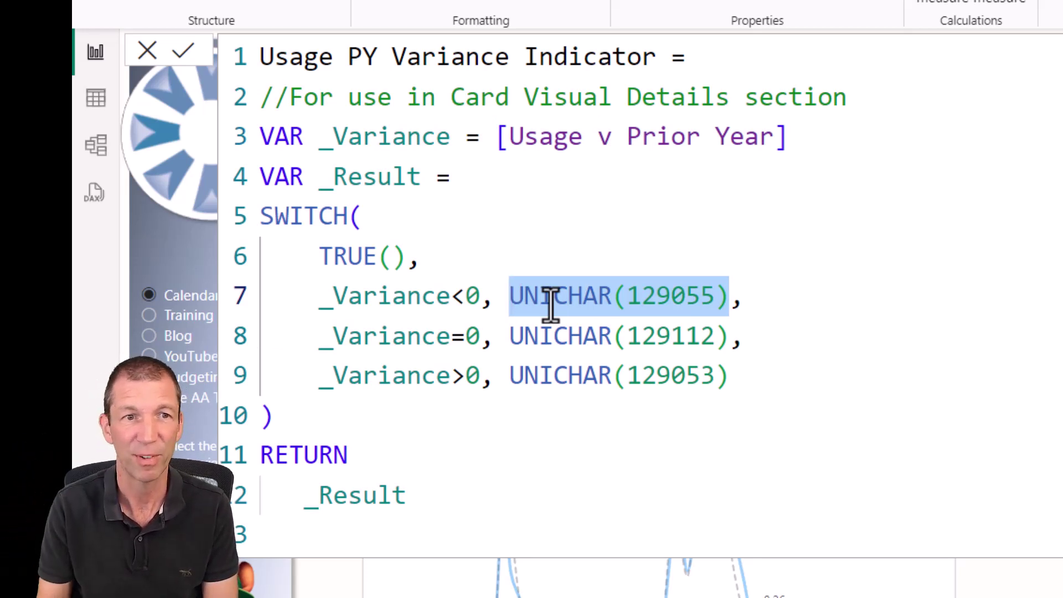
{"action": "left_click", "coordinate": [543, 465]}
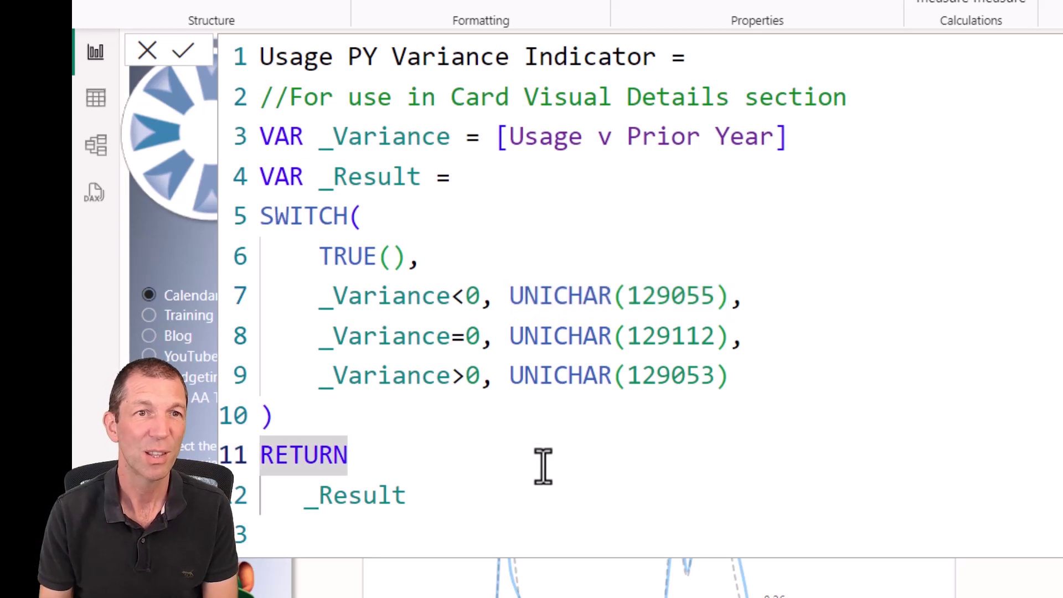
{"action": "left_click", "coordinate": [547, 498]}
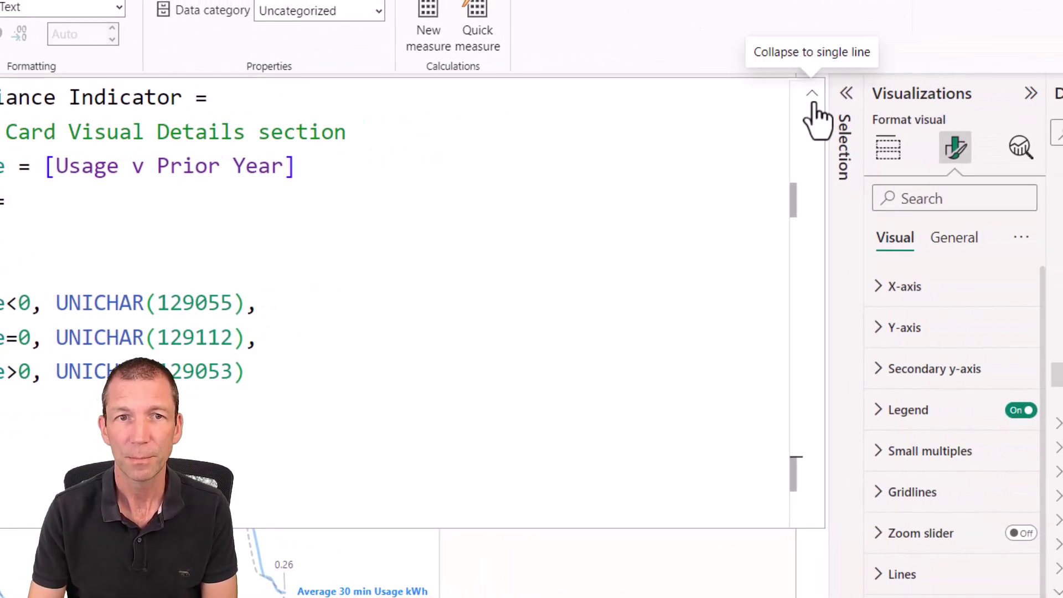
Close the formula view and select the Usage kWh card for formatting
{"action": "left_click", "coordinate": [812, 95]}
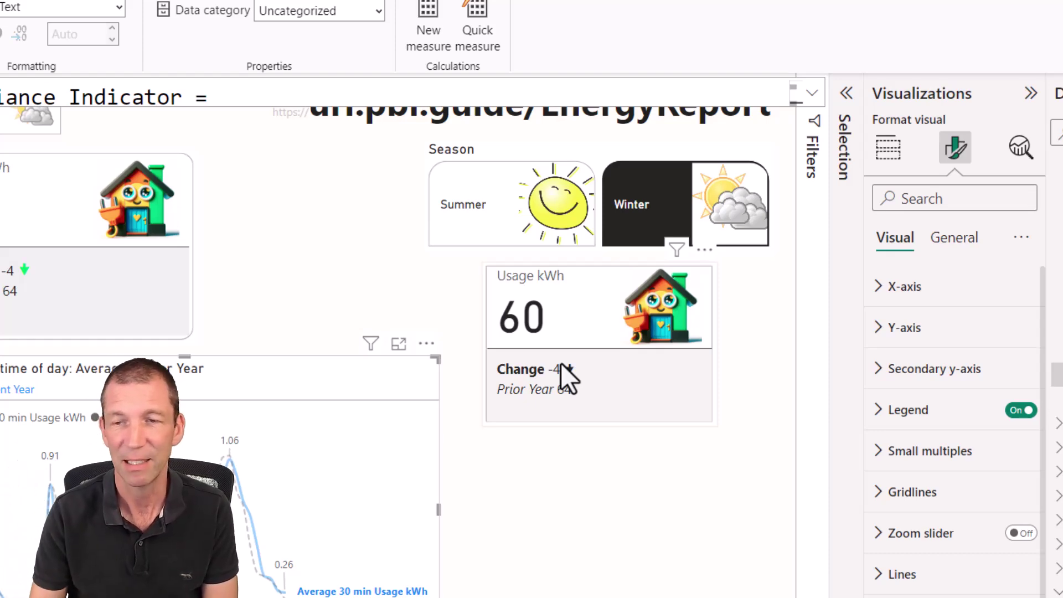
{"action": "left_click", "coordinate": [886, 148]}
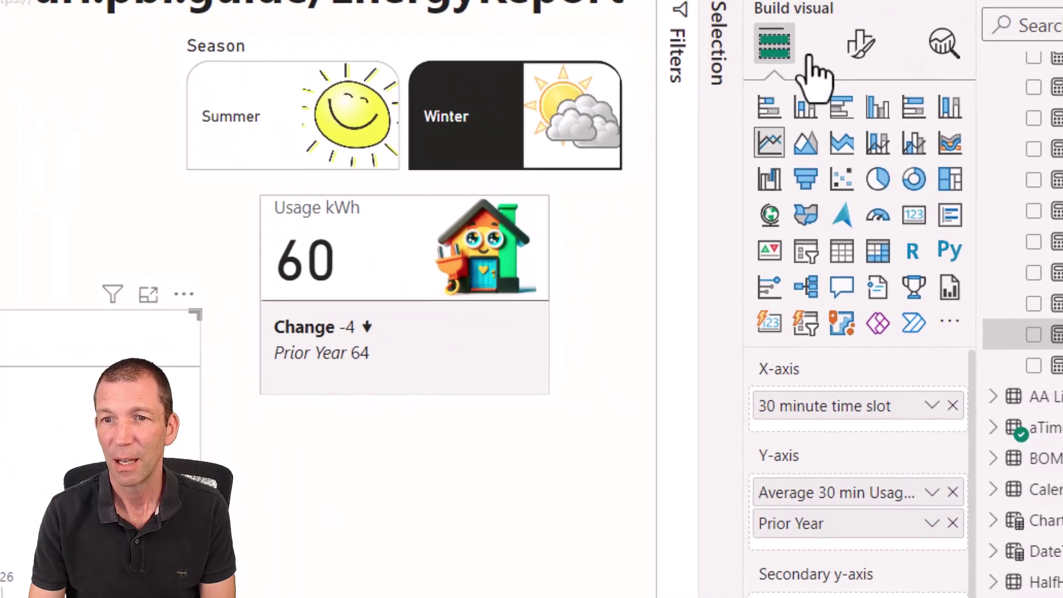
{"action": "left_click", "coordinate": [930, 119]}
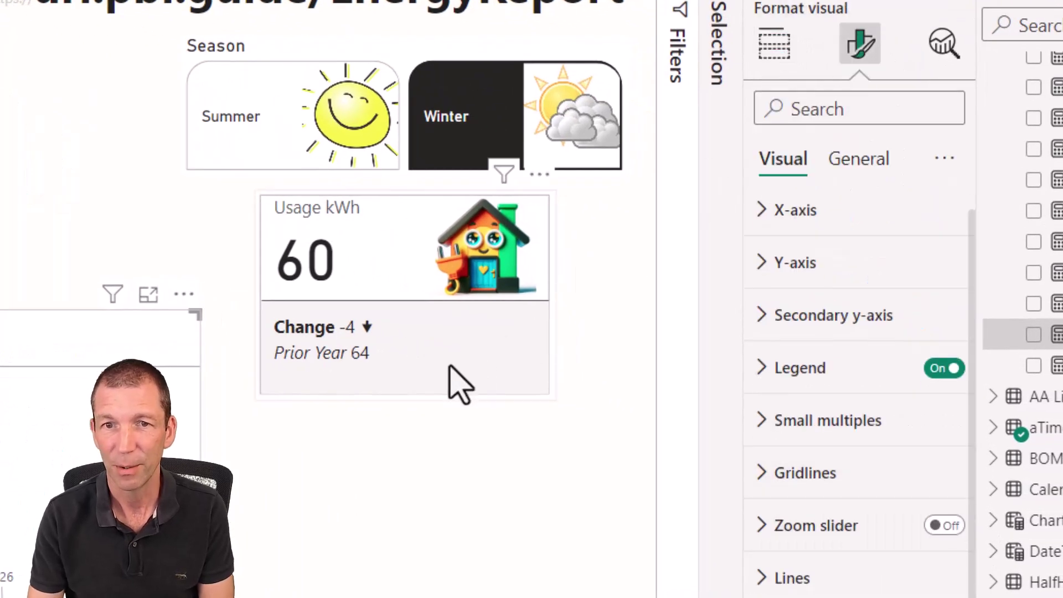
{"action": "left_click", "coordinate": [459, 381]}
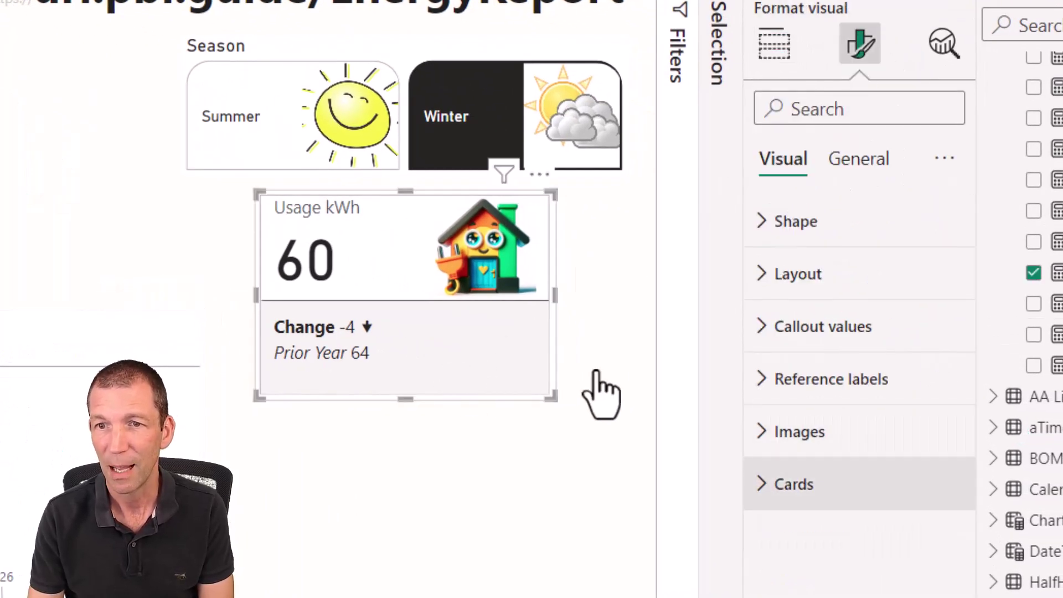
Choose the Usage v Prior Year reference label and open its Detail font colour conditional formatting
{"action": "left_click", "coordinate": [773, 390]}
{"action": "scroll", "coordinate": [863, 509], "scroll_direction": "down", "scroll_amount": 5}
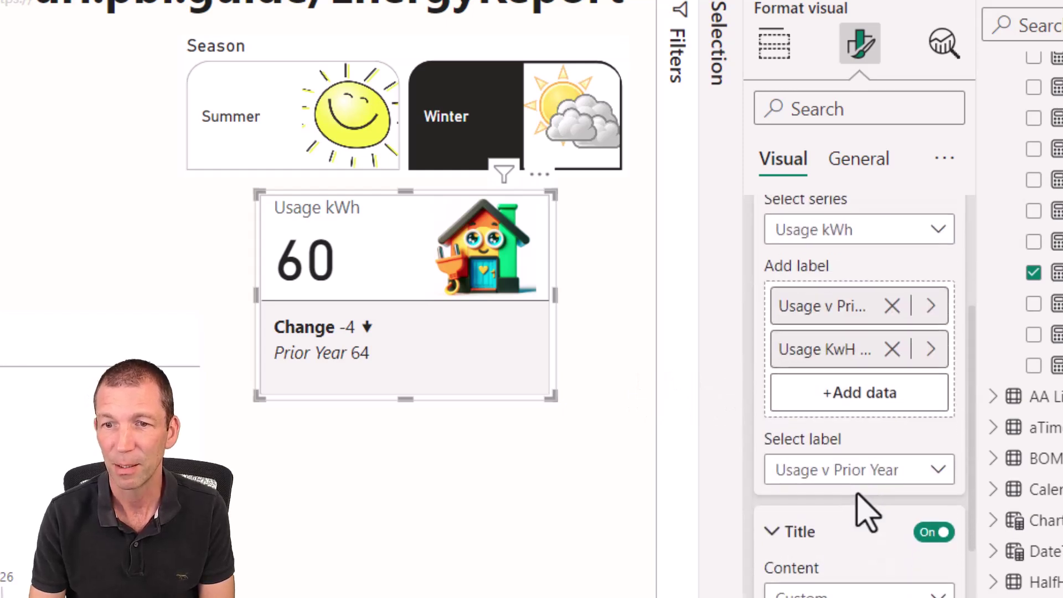
{"action": "left_click", "coordinate": [873, 382]}
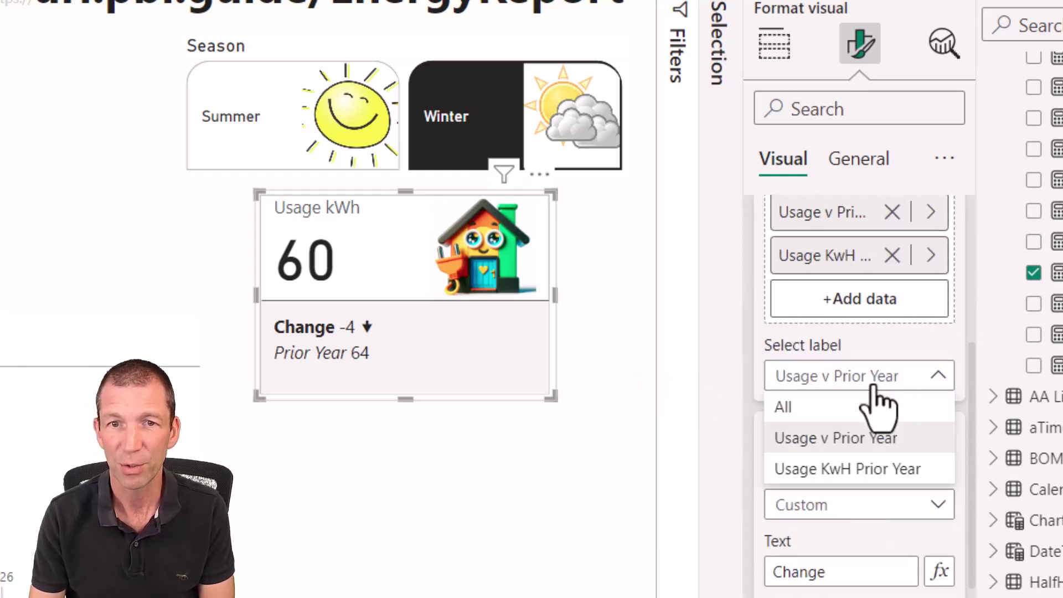
{"action": "left_click", "coordinate": [863, 438]}
{"action": "scroll", "coordinate": [858, 515], "scroll_direction": "down", "scroll_amount": 3}
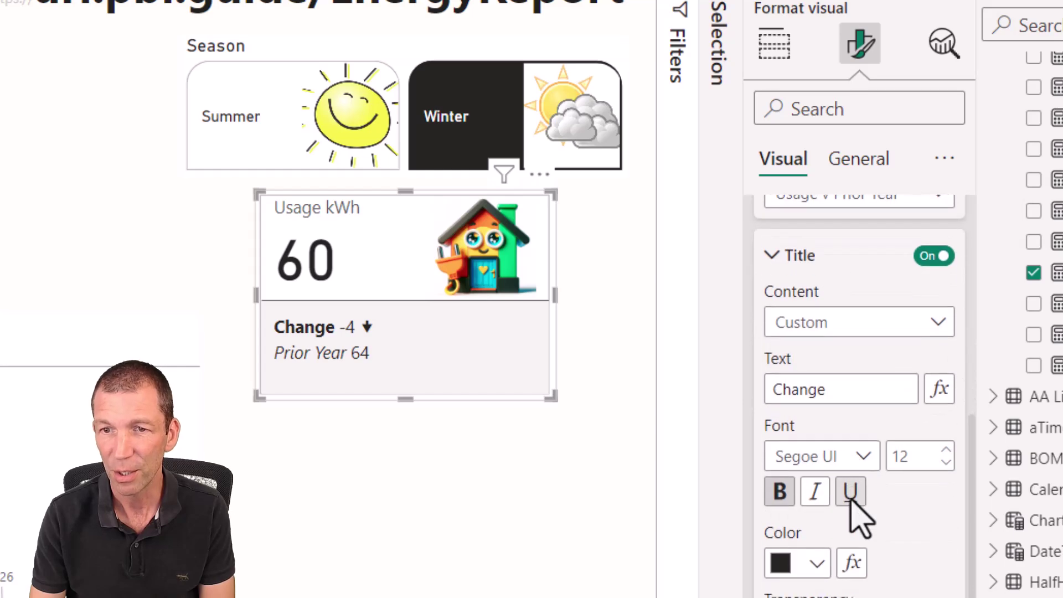
{"action": "left_click", "coordinate": [771, 256]}
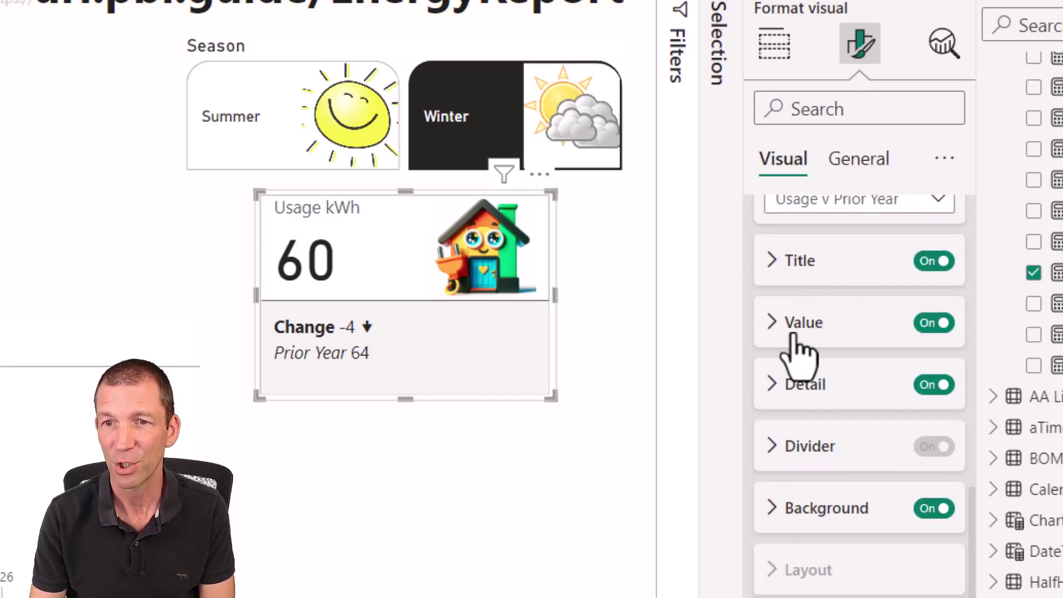
{"action": "left_click", "coordinate": [809, 384]}
{"action": "scroll", "coordinate": [761, 426], "scroll_direction": "down", "scroll_amount": 3}
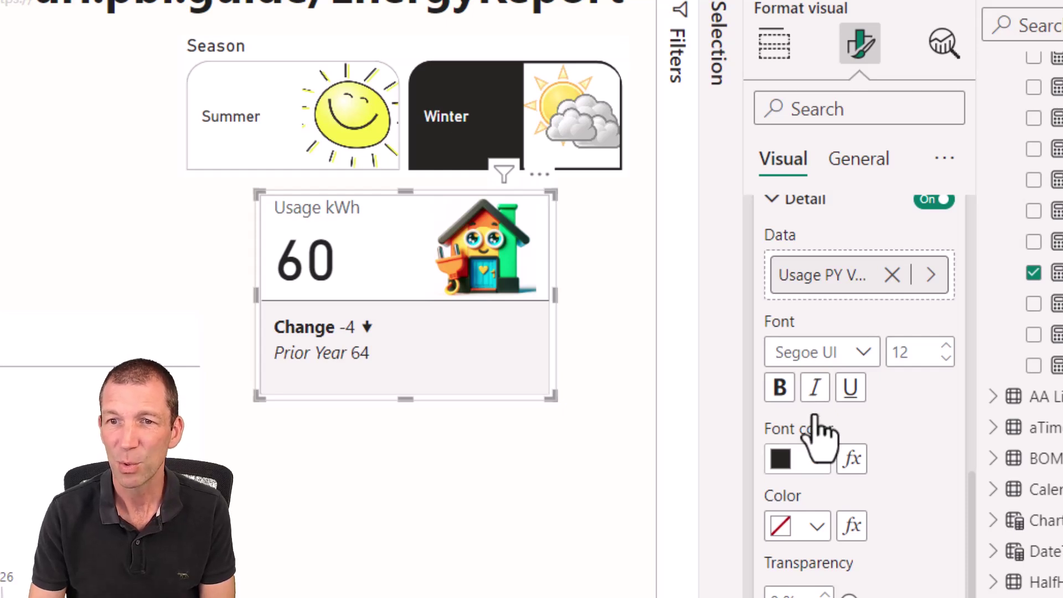
{"action": "left_click", "coordinate": [857, 464]}
Base the font colour on the Usage v Prior Year measure with the Rules format style
{"action": "left_click", "coordinate": [285, 199]}
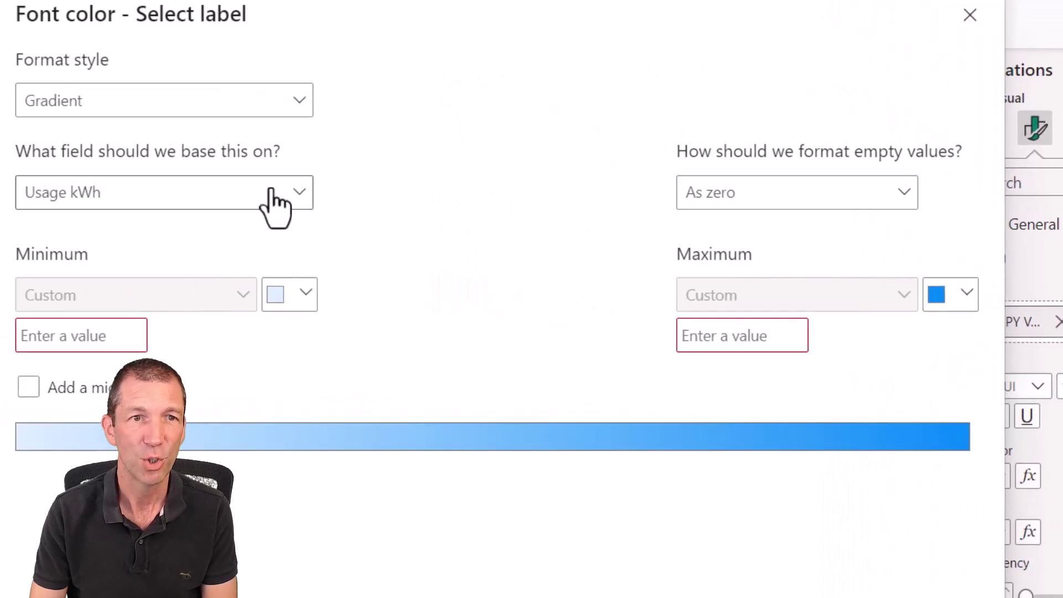
{"action": "left_click", "coordinate": [53, 296]}
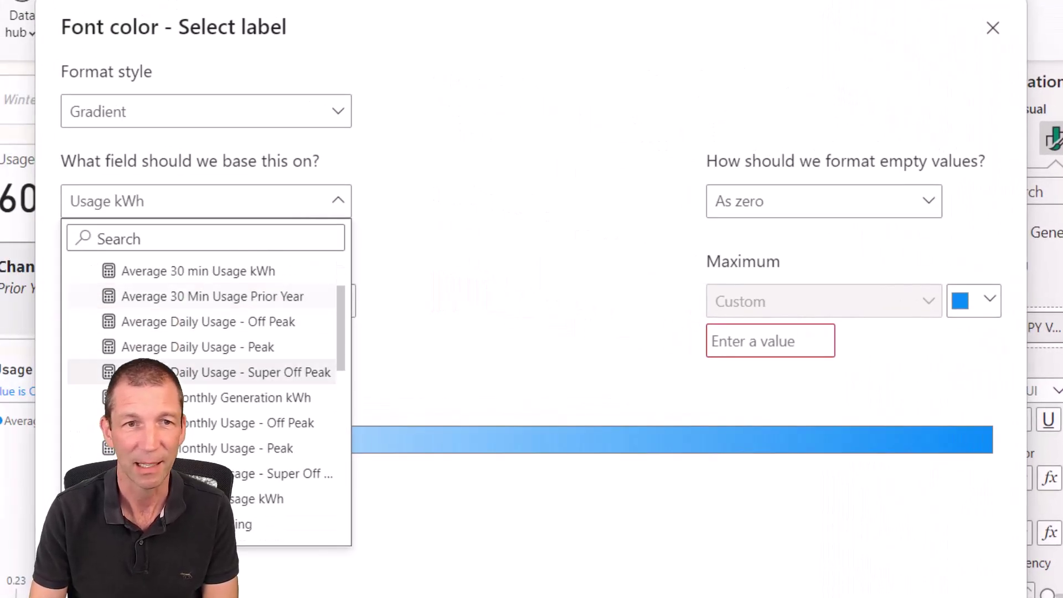
{"action": "scroll", "coordinate": [167, 398], "scroll_direction": "down", "scroll_amount": 6}
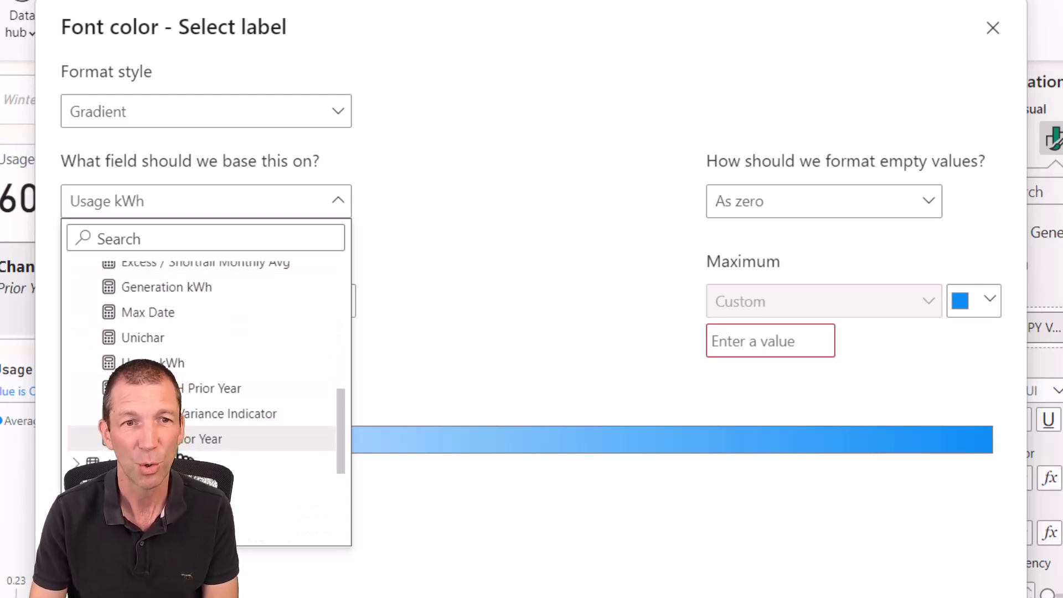
{"action": "left_click", "coordinate": [176, 440]}
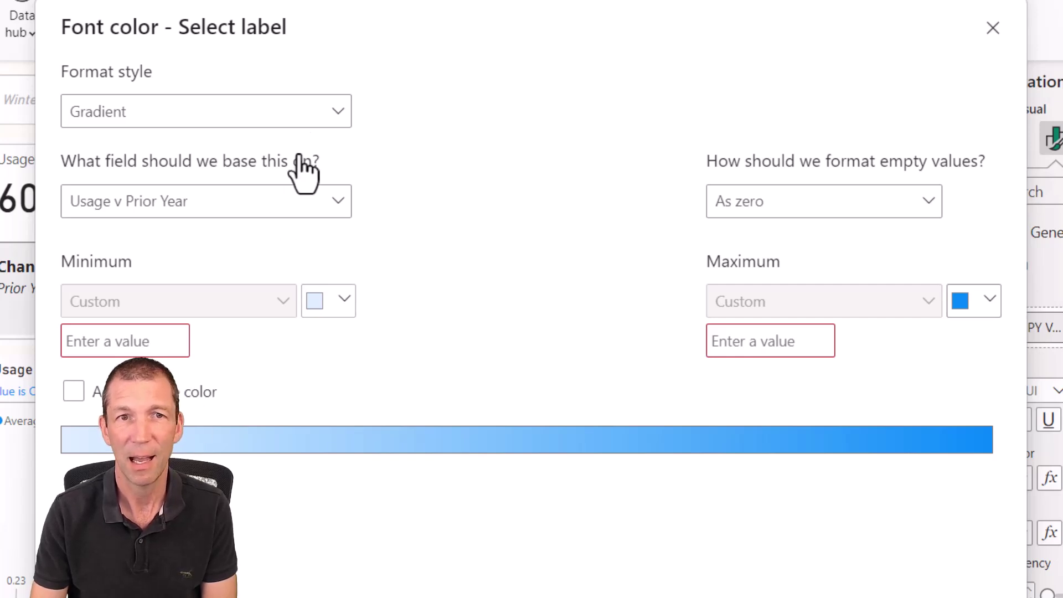
{"action": "left_click", "coordinate": [326, 116]}
{"action": "left_click", "coordinate": [187, 178]}
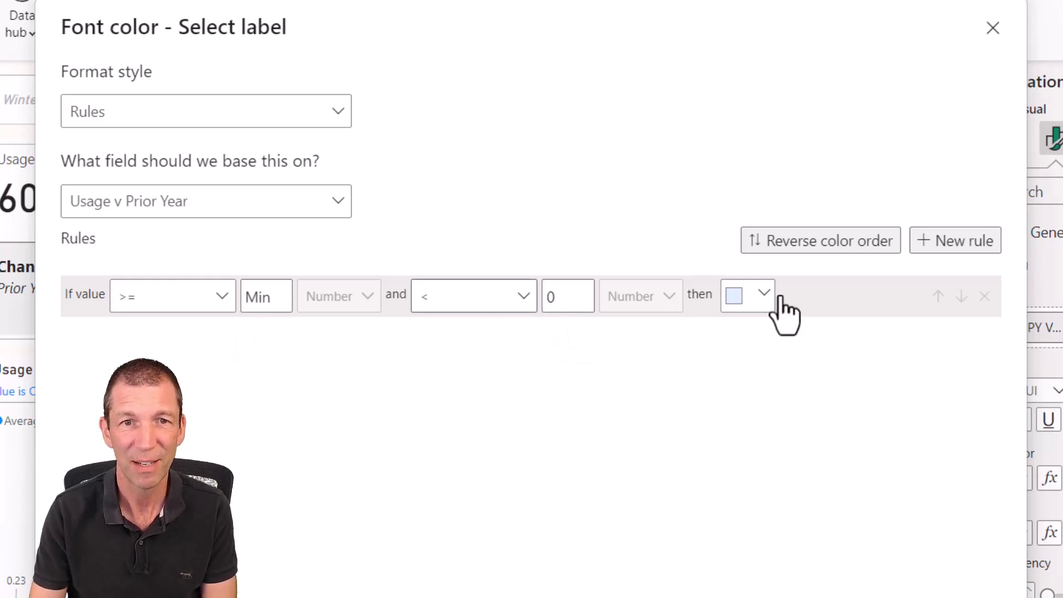
Colour the first rule, Min to below 0, green
{"action": "left_click", "coordinate": [753, 296]}
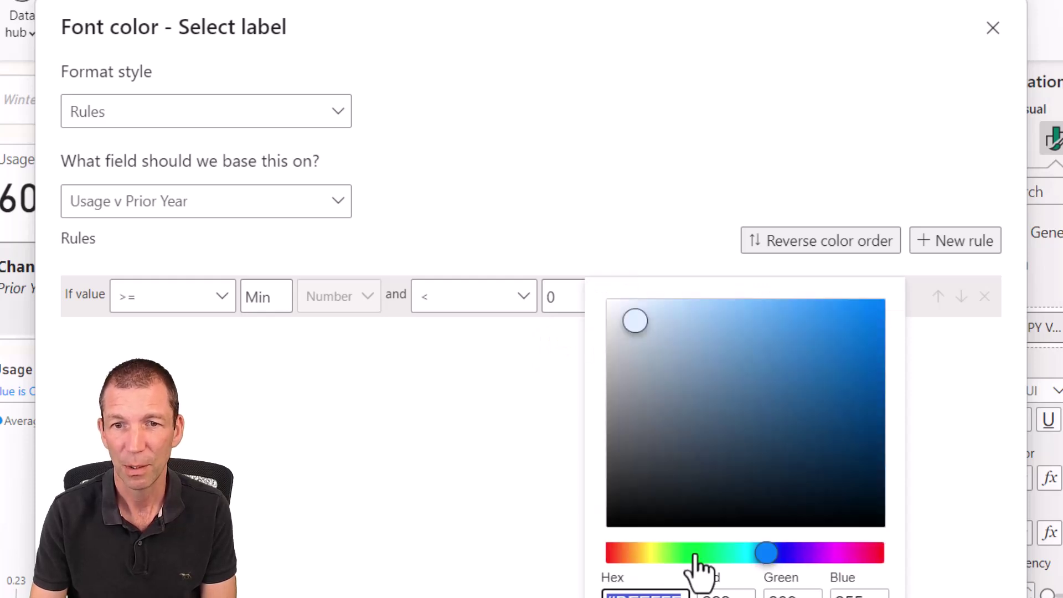
{"action": "left_click", "coordinate": [693, 553]}
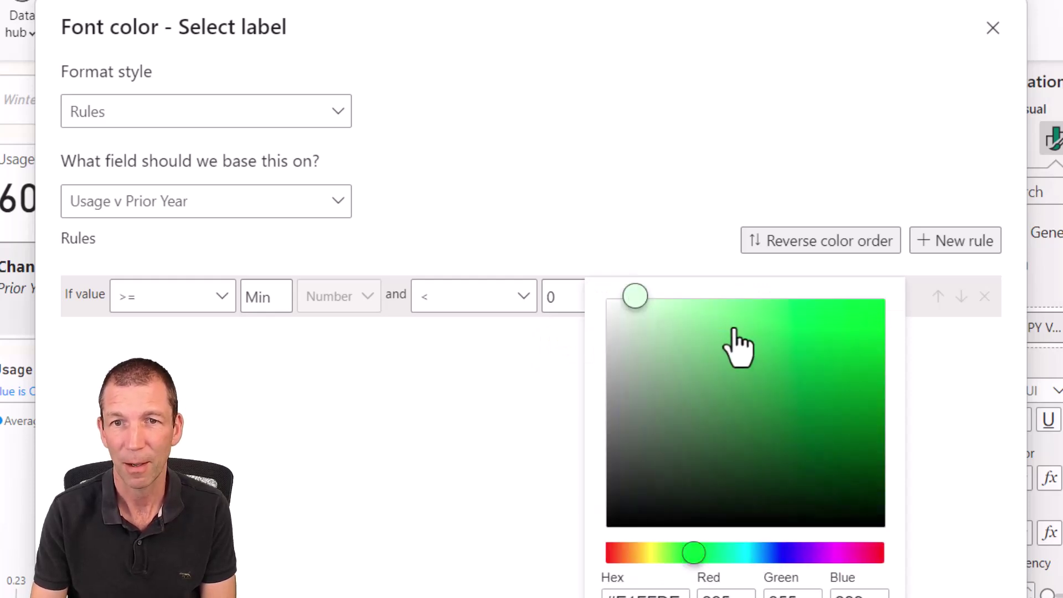
{"action": "left_click", "coordinate": [727, 345]}
{"action": "left_click", "coordinate": [946, 489]}
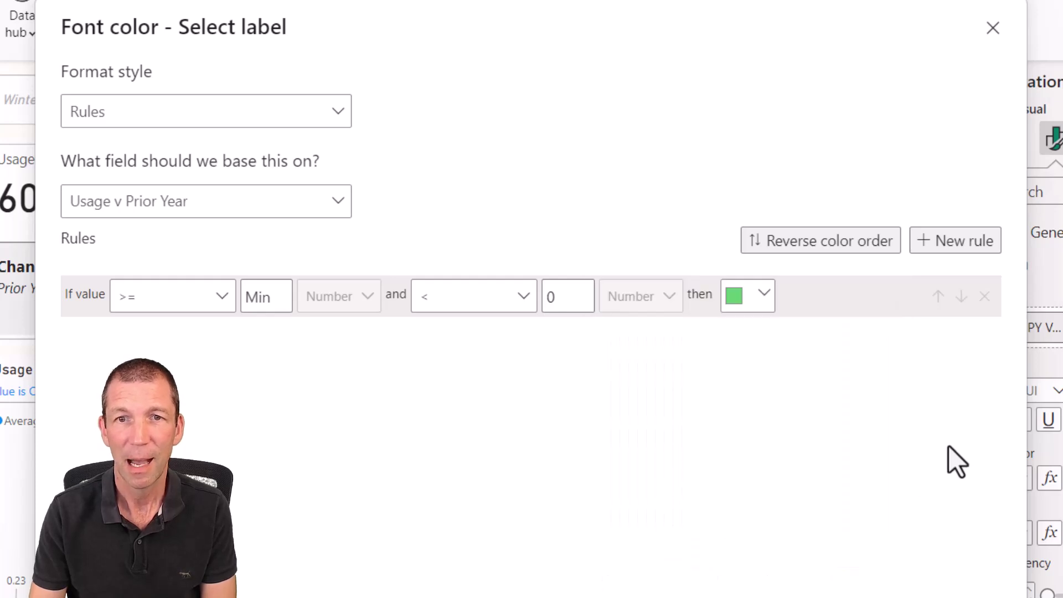
Add a second rule from 0 to Max coloured red
{"action": "left_click", "coordinate": [950, 247]}
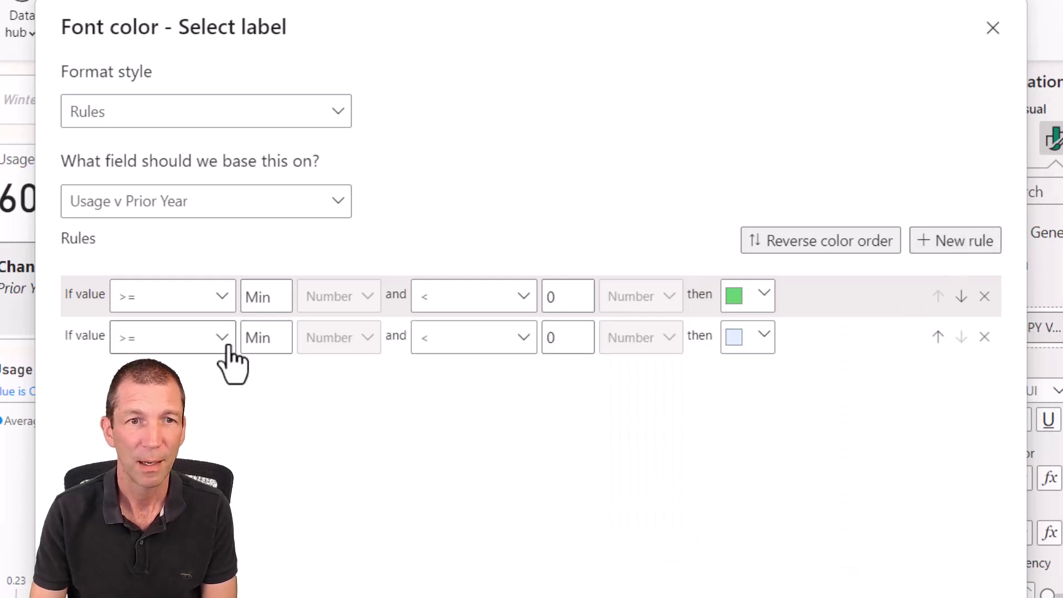
{"action": "left_click", "coordinate": [262, 341]}
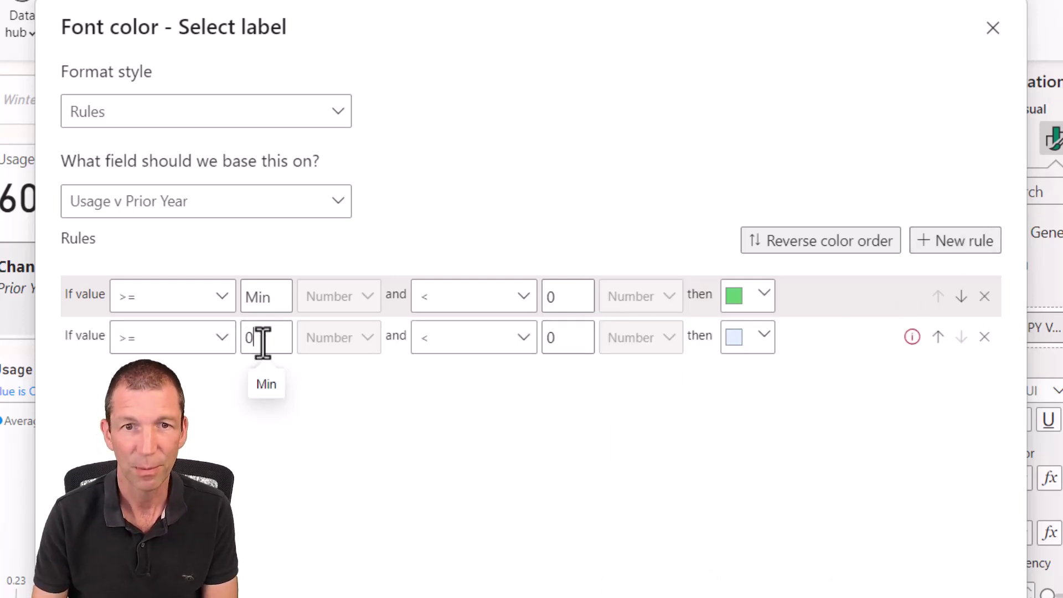
{"action": "left_click", "coordinate": [560, 338]}
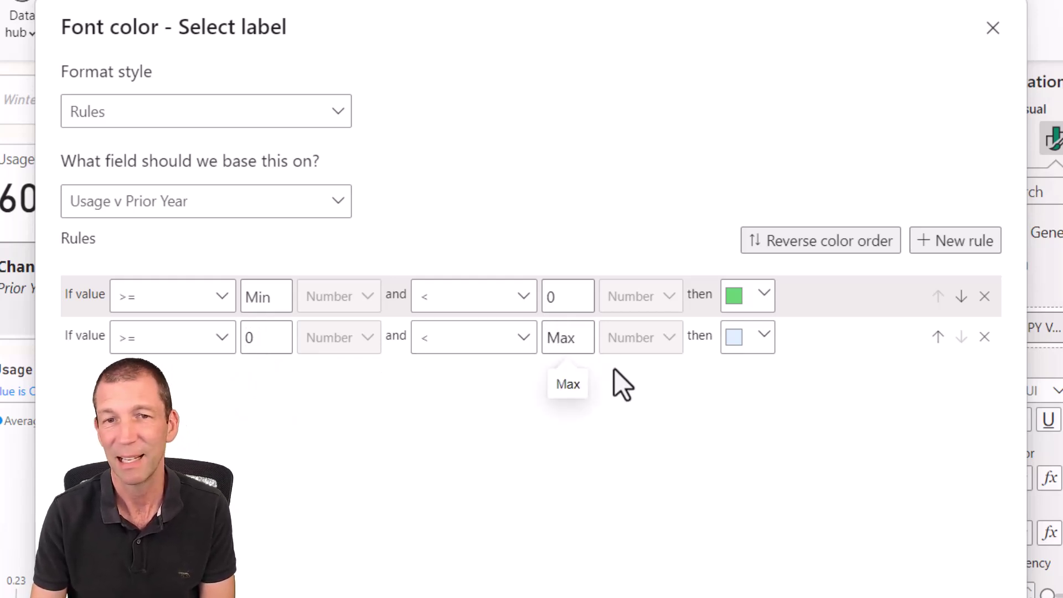
{"action": "left_click", "coordinate": [759, 340]}
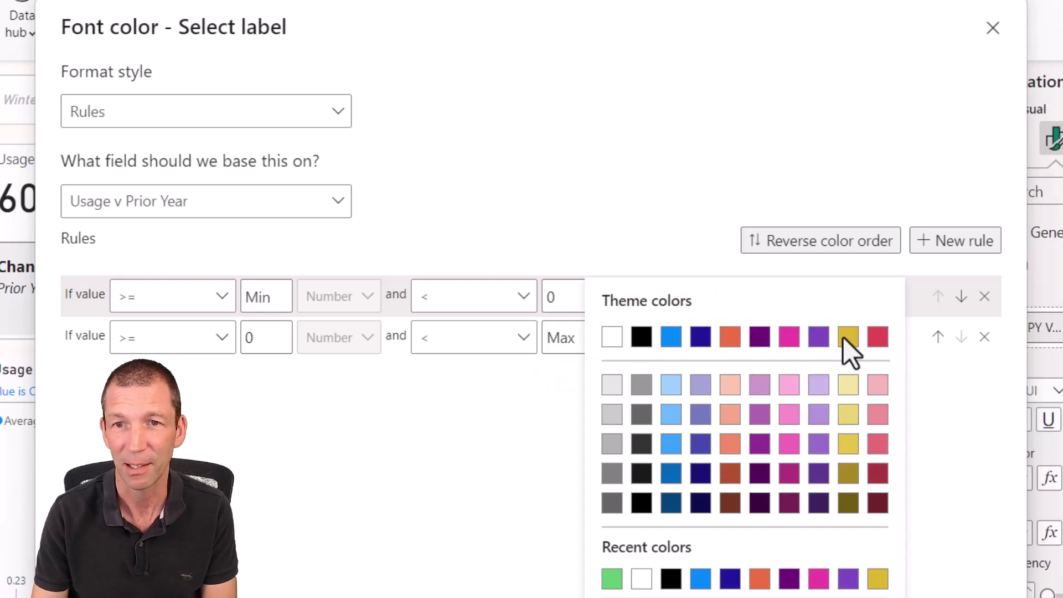
{"action": "left_click", "coordinate": [878, 337]}
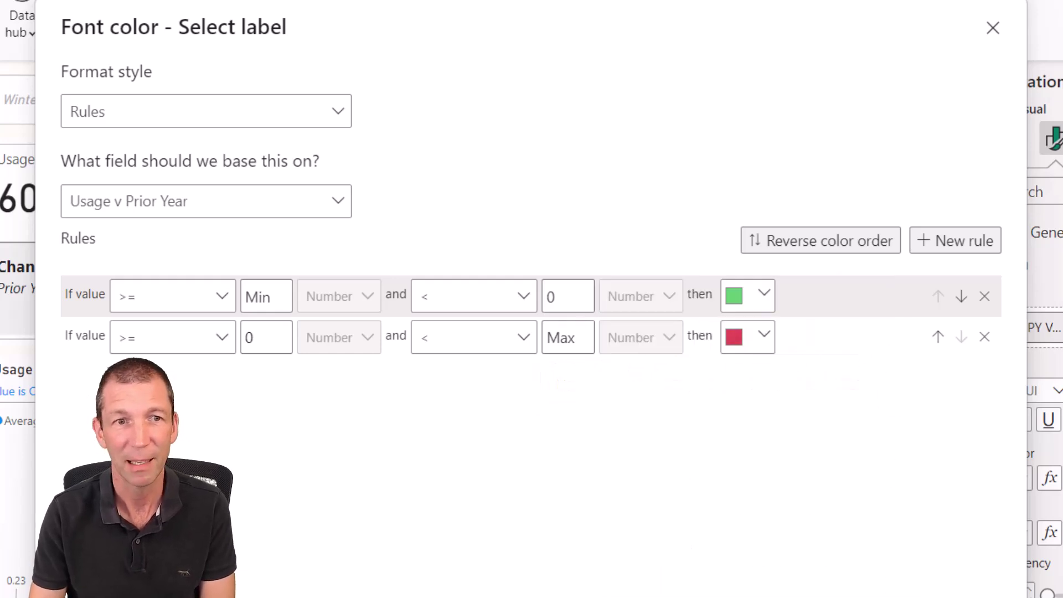
Apply the colour rules and check the Change arrow colour under Summer, then Winter
{"action": "key", "text": "Return"}
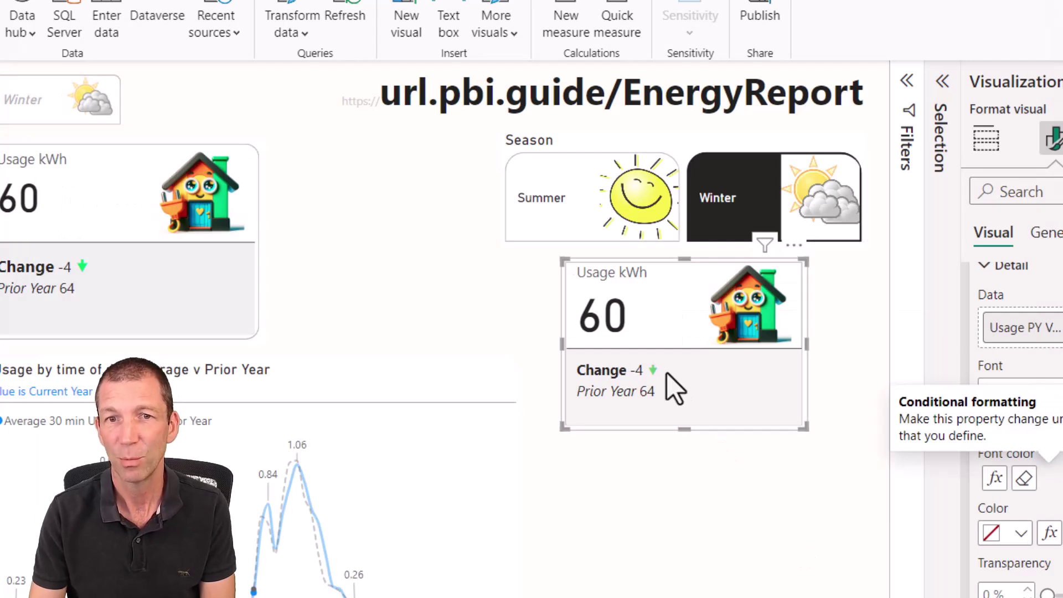
{"action": "left_click", "coordinate": [253, 592]}
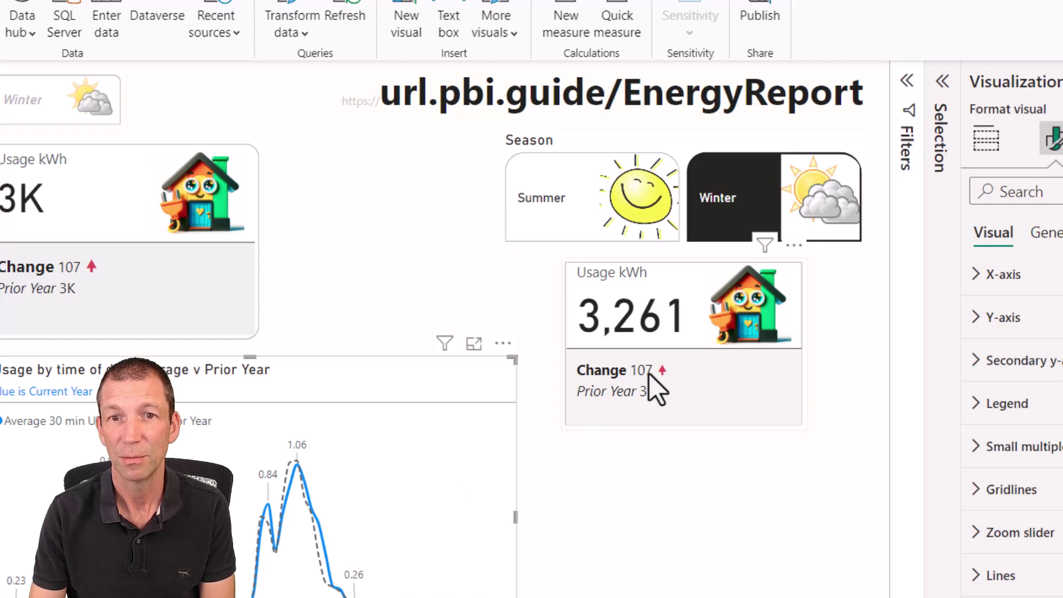
{"action": "left_click", "coordinate": [619, 587]}
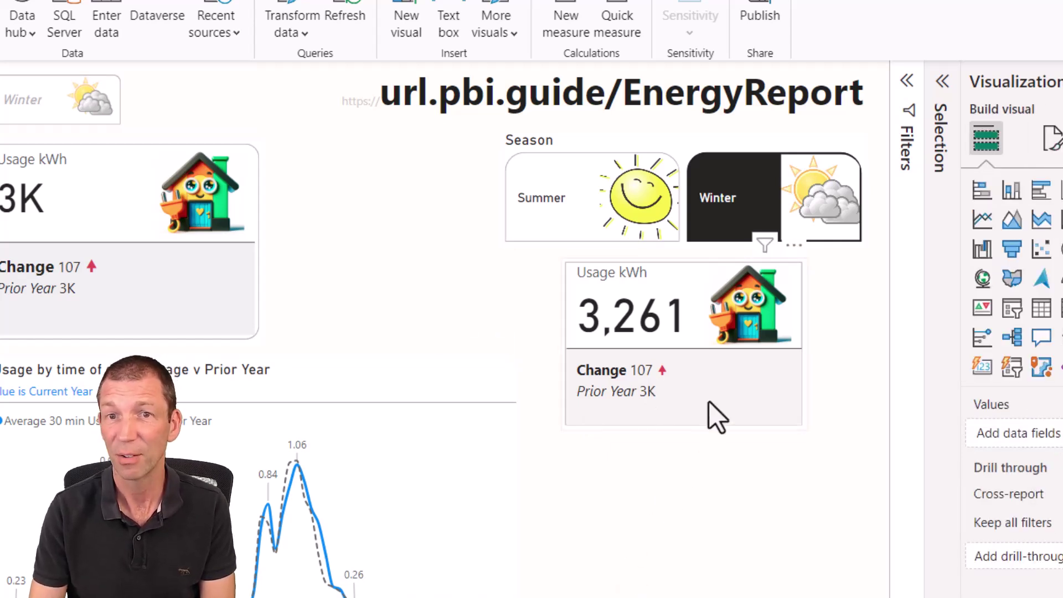
{"action": "left_click", "coordinate": [581, 188]}
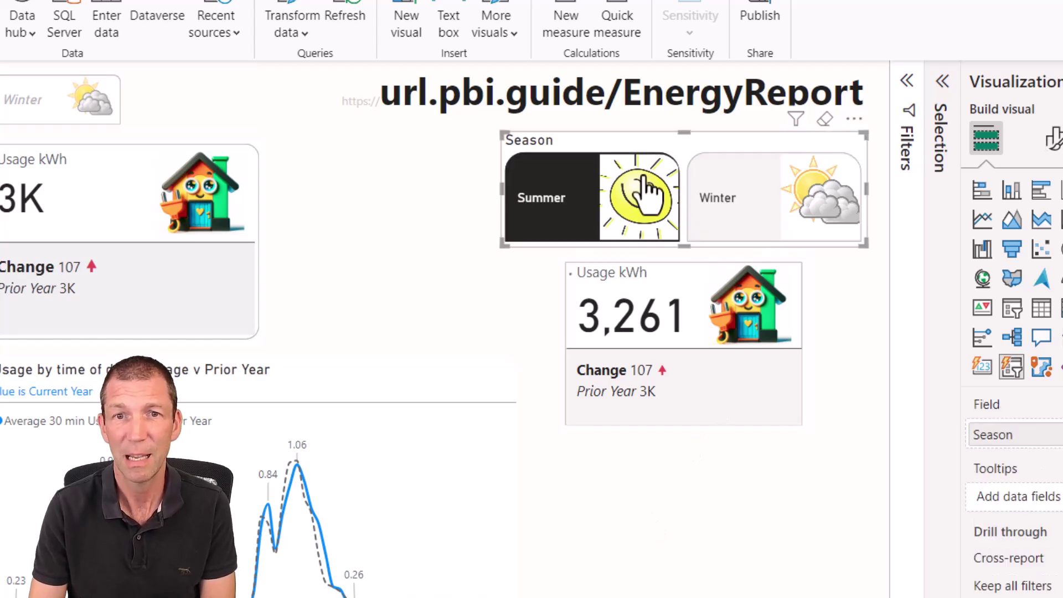
{"action": "left_click", "coordinate": [753, 202]}
{"action": "left_click", "coordinate": [443, 483]}
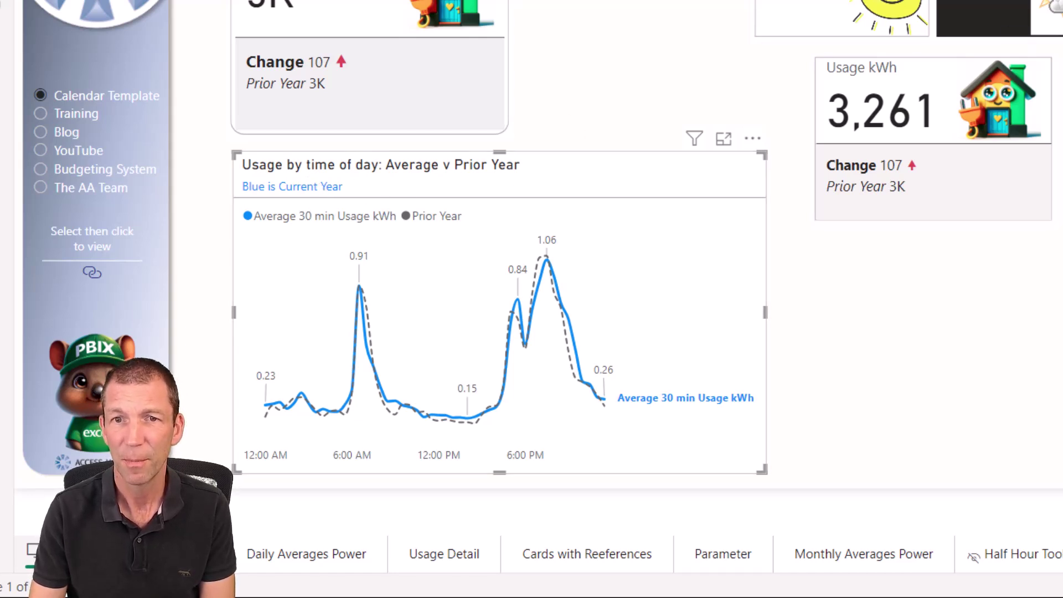
Move the Usage kWh card to the top centre and the line chart to the right
{"action": "left_click_drag", "start_coordinate": [892, 72], "coordinate": [564, 22]}
{"action": "left_click_drag", "start_coordinate": [554, 166], "coordinate": [945, 151]}
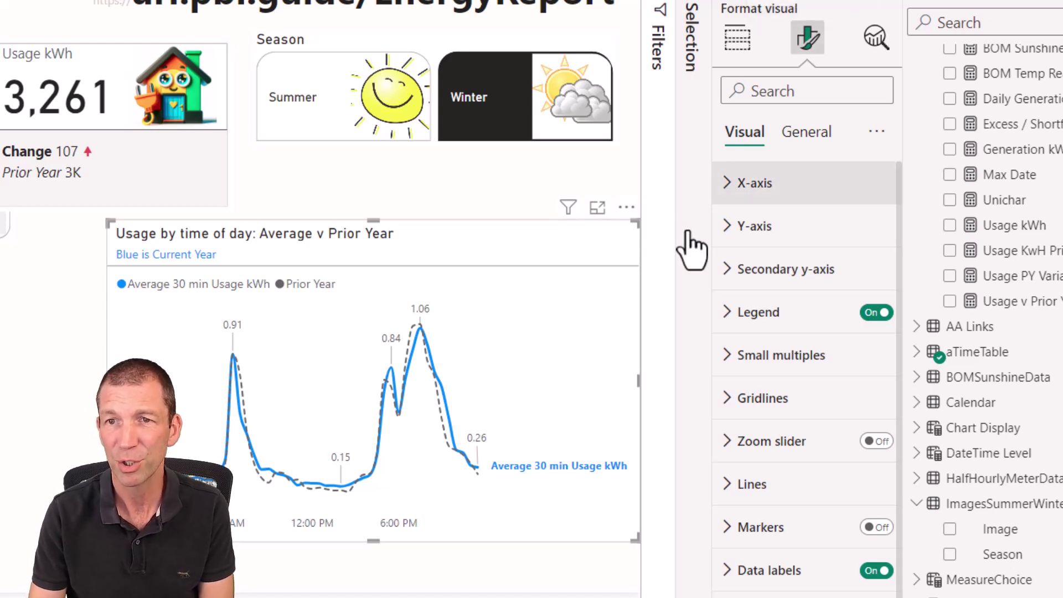
{"action": "left_click", "coordinate": [804, 133]}
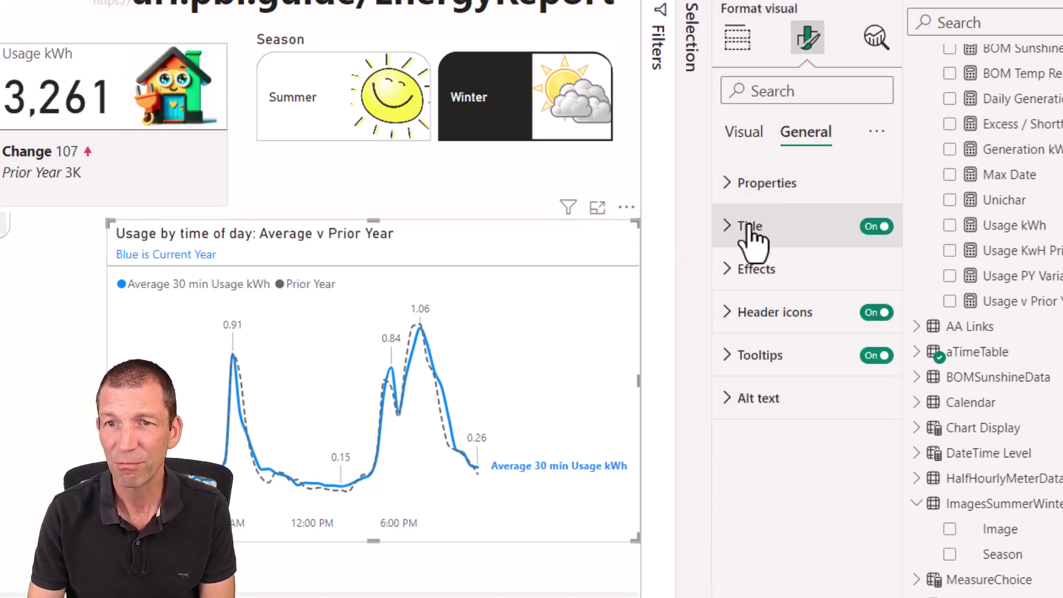
{"action": "left_click", "coordinate": [747, 232]}
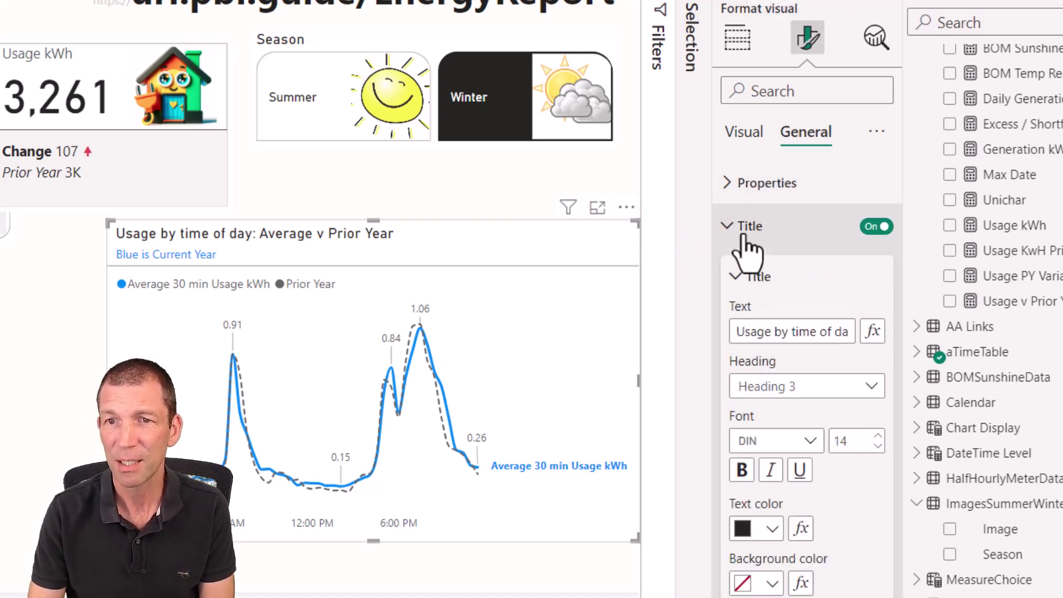
{"action": "left_click", "coordinate": [739, 280]}
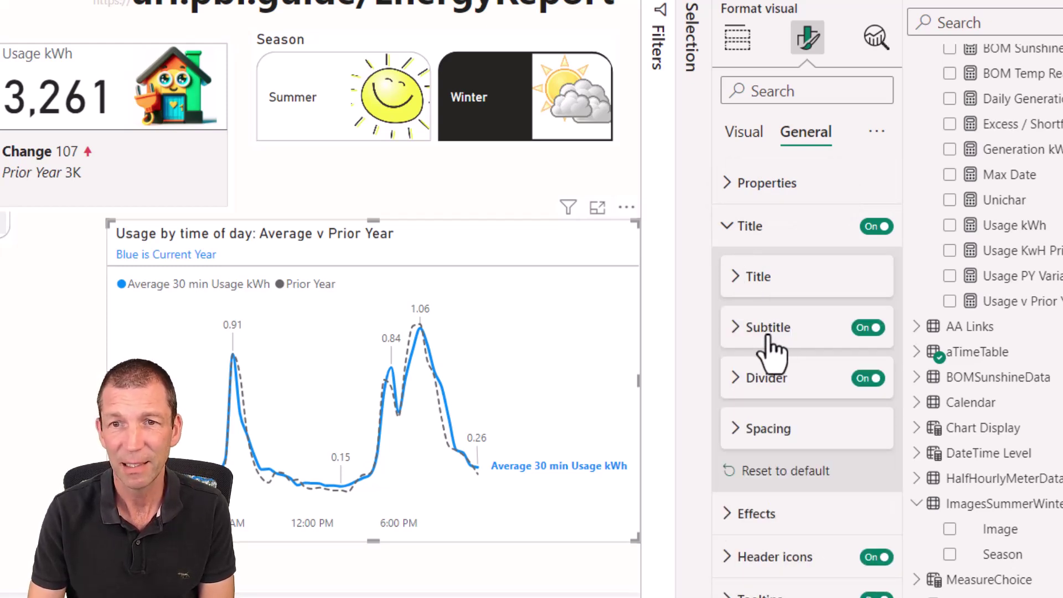
Keep the chart subtitle 'Blue is Current Year' and the title divider turned on
{"action": "left_click", "coordinate": [771, 344]}
{"action": "left_click_drag", "start_coordinate": [755, 382], "coordinate": [838, 383]}
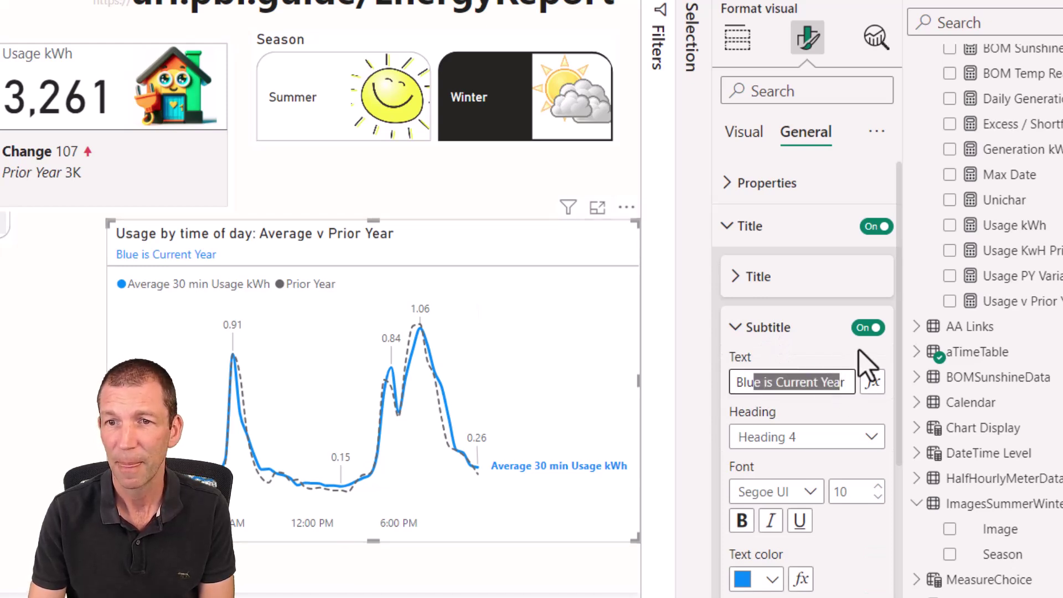
{"action": "left_click", "coordinate": [871, 329]}
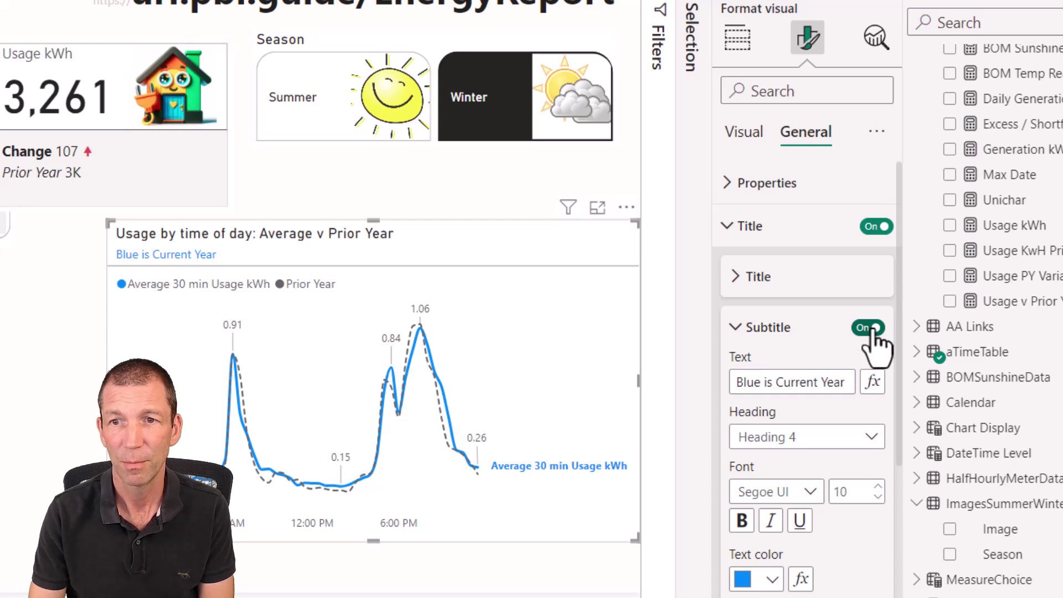
{"action": "left_click", "coordinate": [735, 330]}
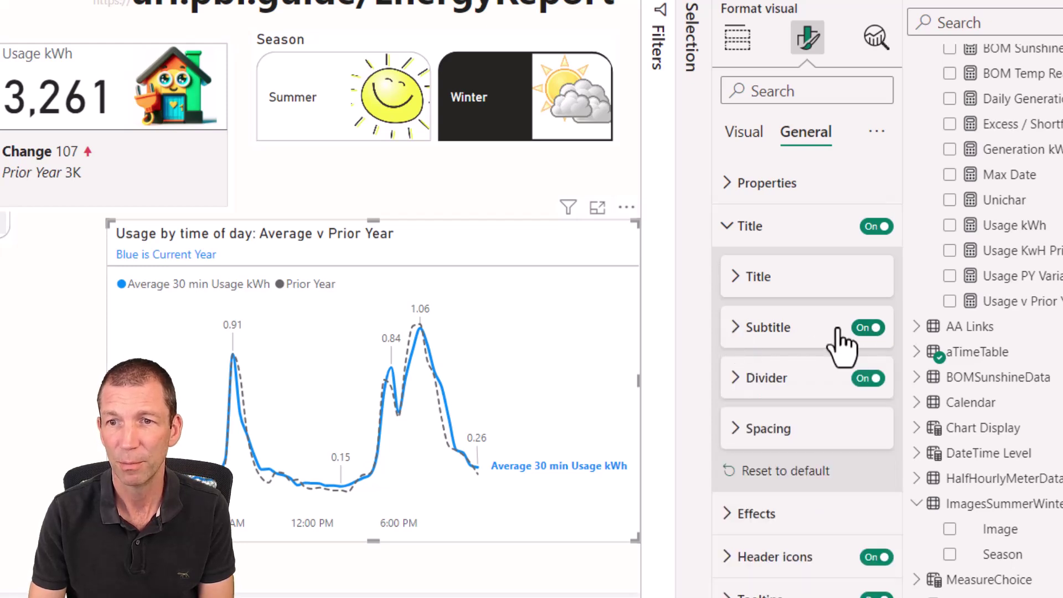
{"action": "left_click", "coordinate": [867, 330]}
{"action": "left_click", "coordinate": [867, 330]}
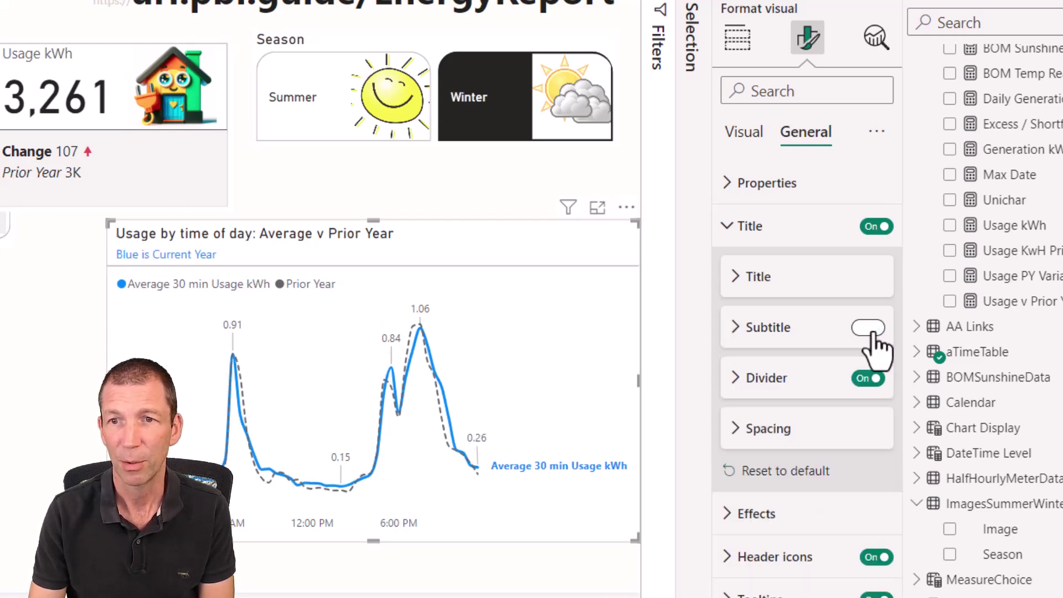
{"action": "left_click", "coordinate": [869, 379]}
{"action": "left_click", "coordinate": [869, 378]}
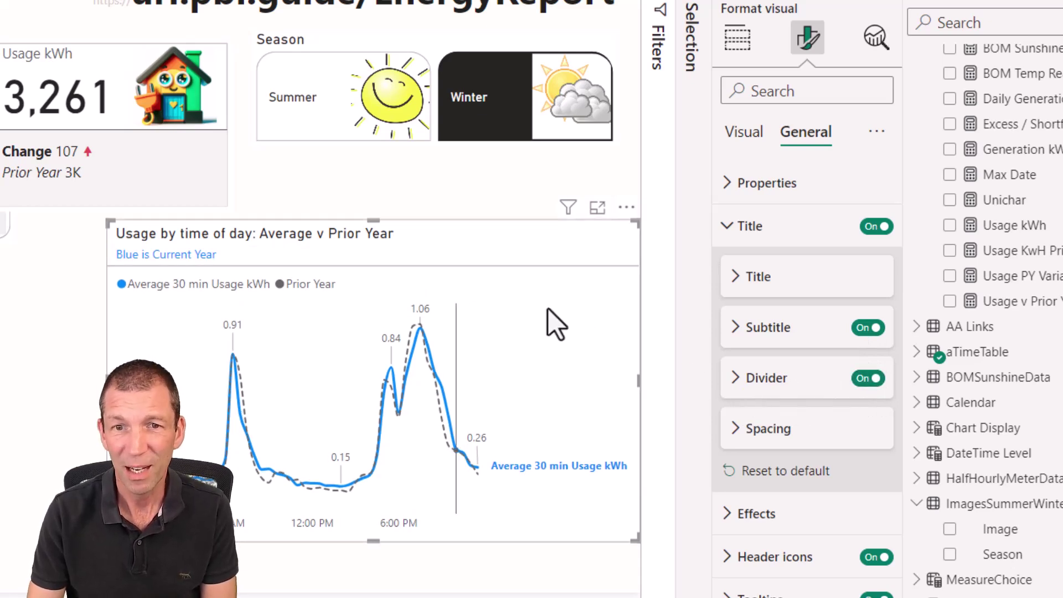
{"action": "left_click", "coordinate": [731, 227]}
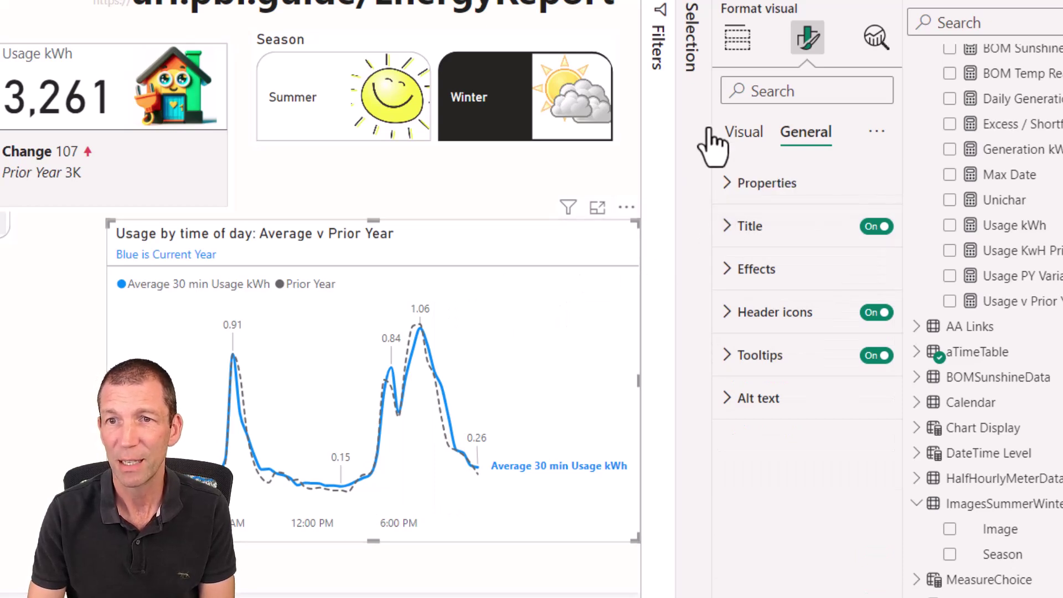
Set the usage chart's Line Type to Smooth
{"action": "left_click", "coordinate": [724, 134]}
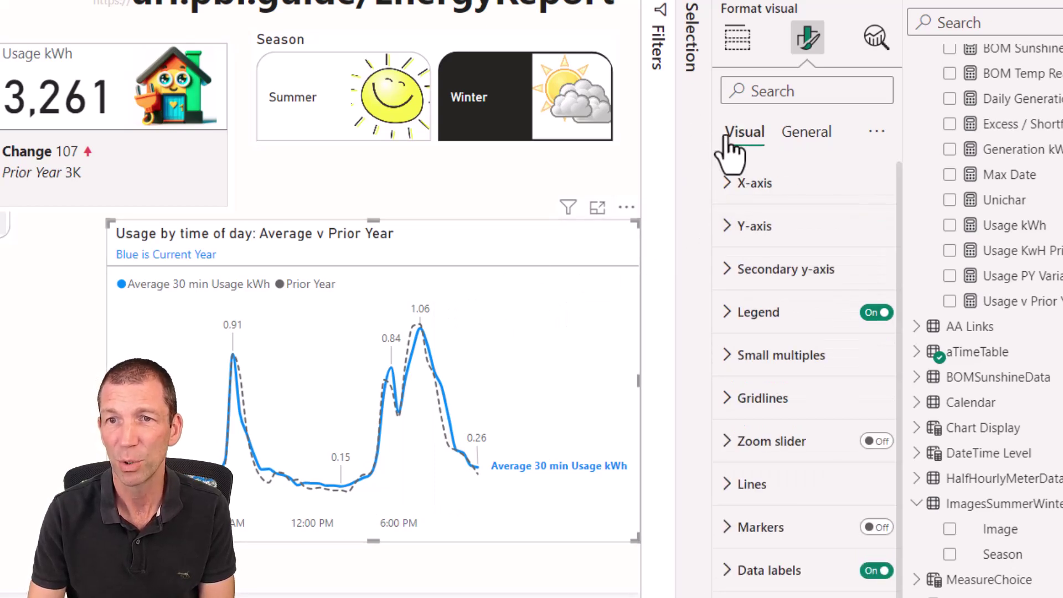
{"action": "left_click", "coordinate": [732, 485]}
{"action": "scroll", "coordinate": [766, 431], "scroll_direction": "down", "scroll_amount": 6}
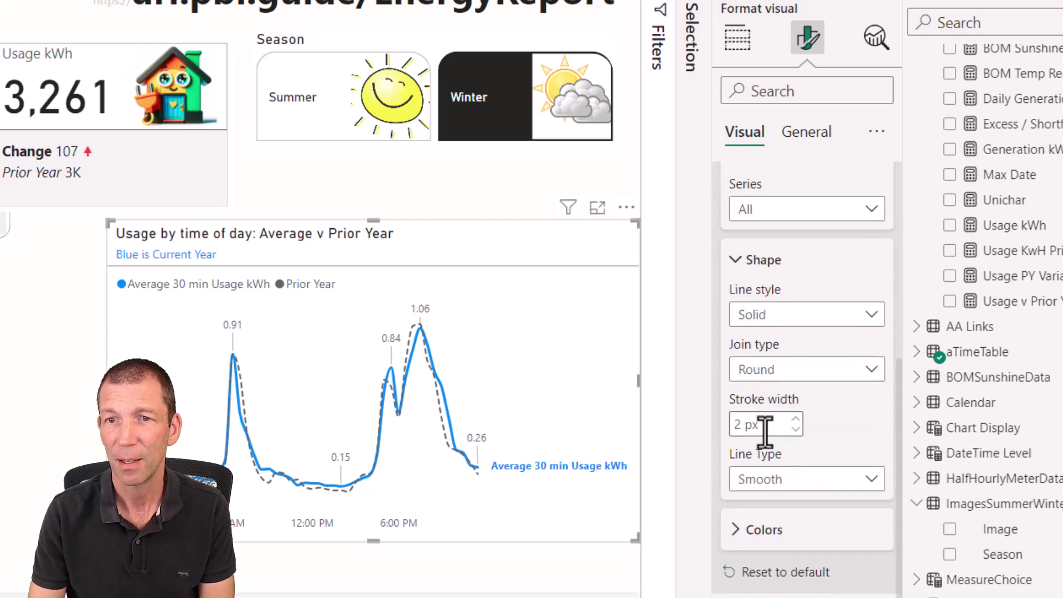
{"action": "left_click", "coordinate": [784, 482]}
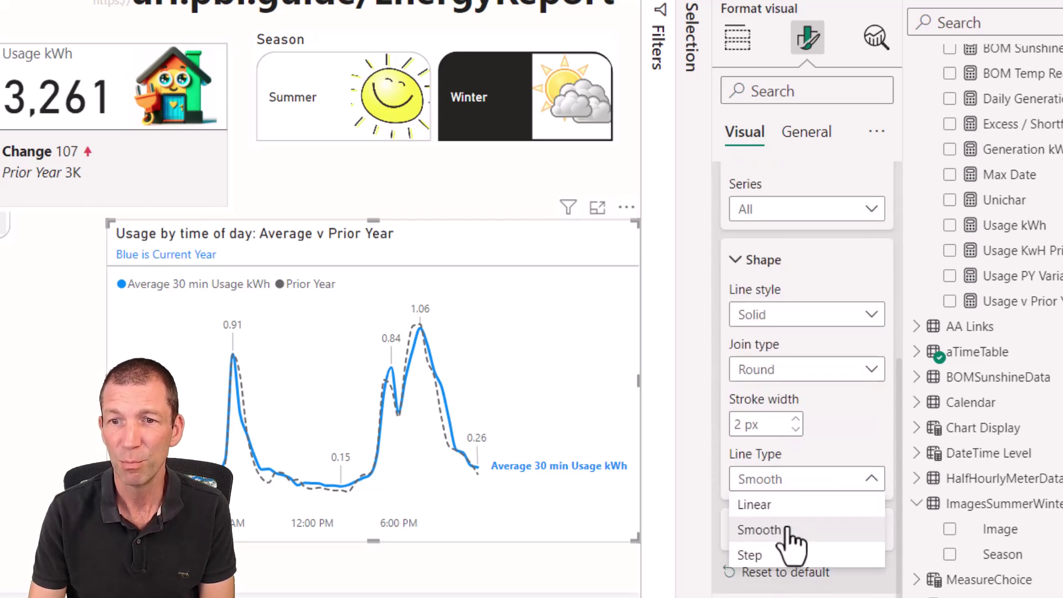
{"action": "left_click", "coordinate": [789, 531]}
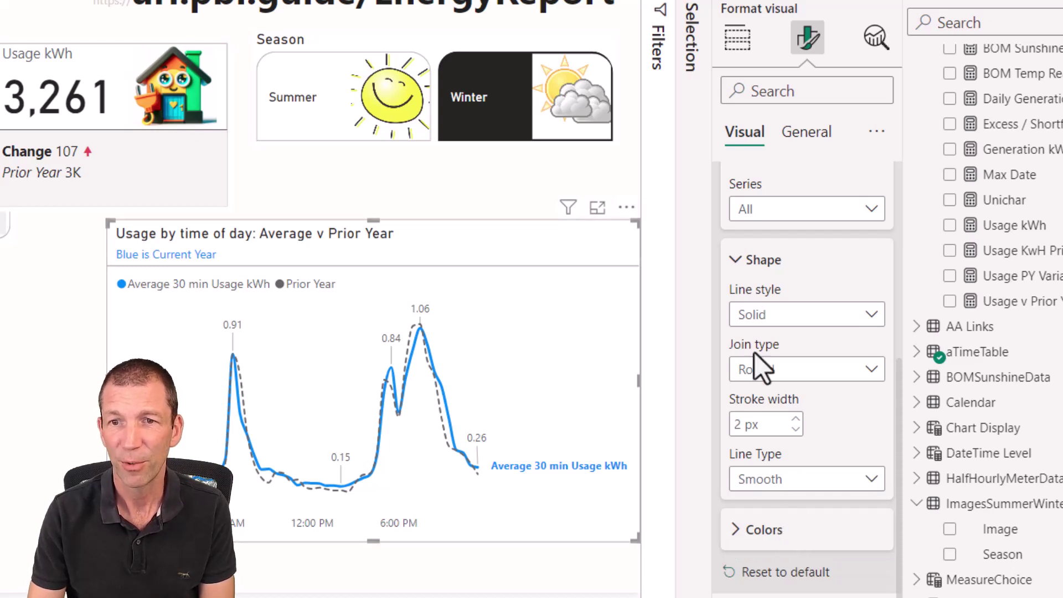
{"action": "left_click", "coordinate": [747, 261]}
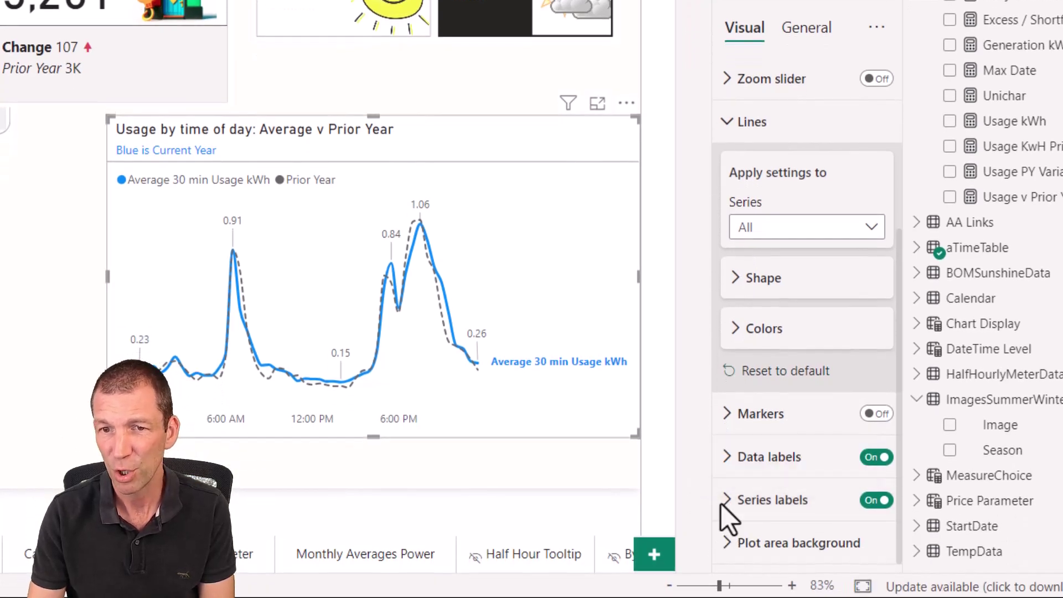
Compare the smooth chart under Summer, then switch back to Winter and reselect it
{"action": "left_click", "coordinate": [362, 6]}
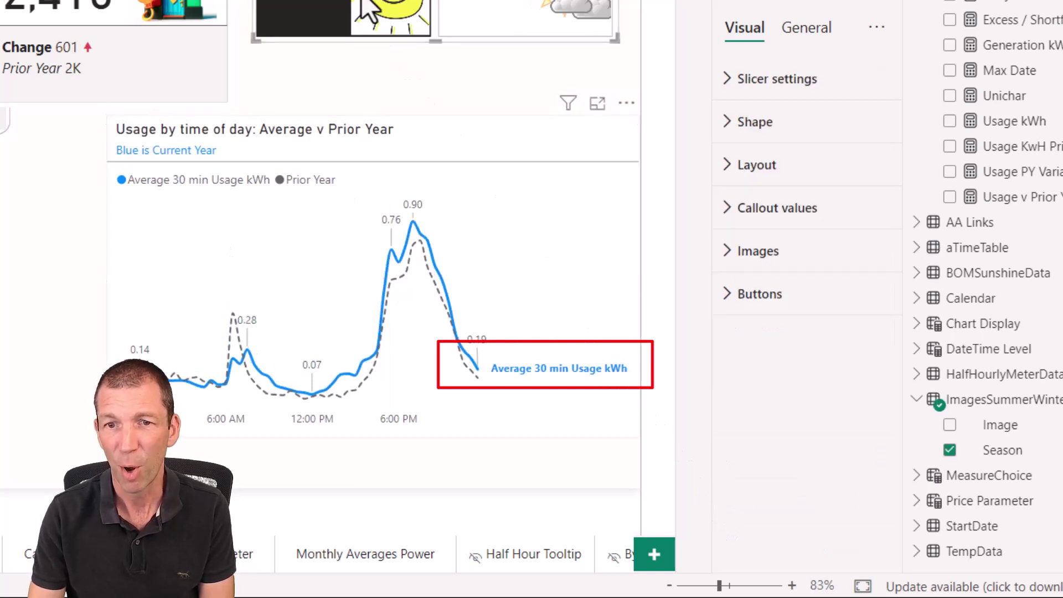
{"action": "left_click", "coordinate": [487, 20]}
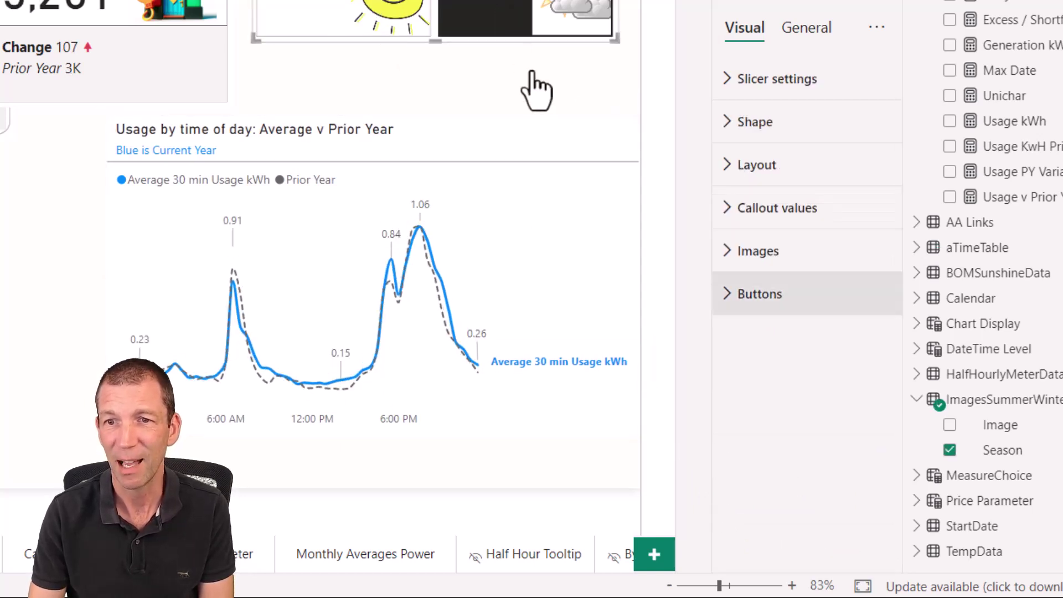
{"action": "left_click", "coordinate": [593, 280]}
{"action": "scroll", "coordinate": [734, 244], "scroll_direction": "down", "scroll_amount": 3}
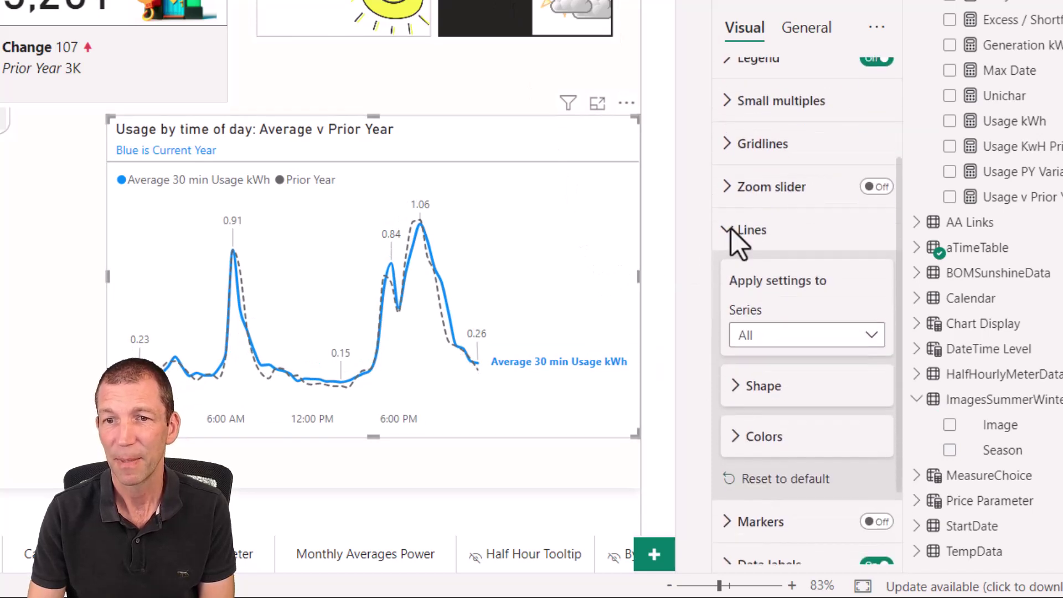
Toggle data label leader lines off and back on, leaving them enabled
{"action": "left_click", "coordinate": [734, 241]}
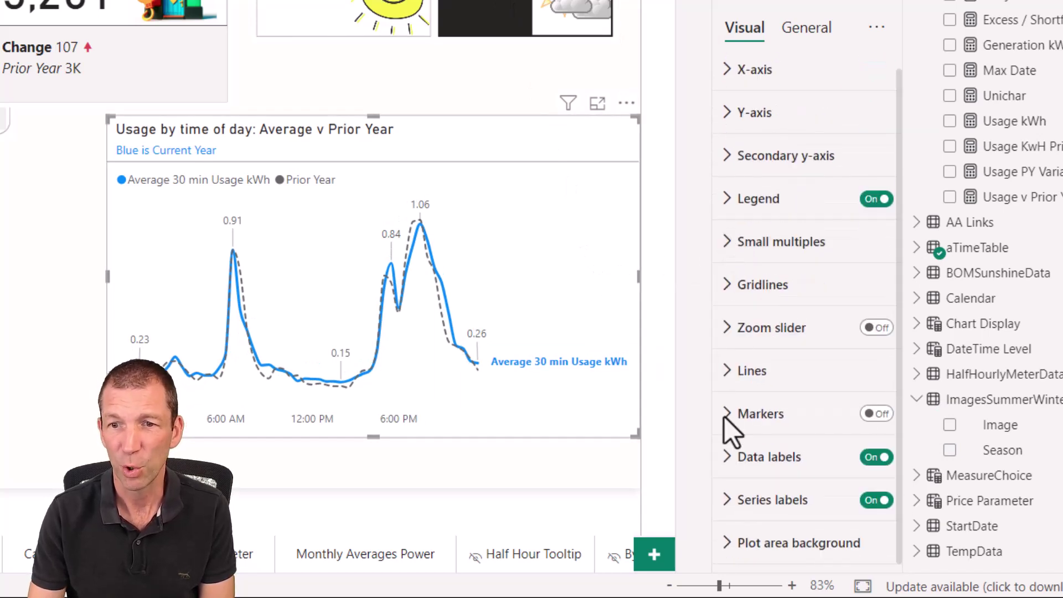
{"action": "left_click", "coordinate": [735, 463]}
{"action": "scroll", "coordinate": [775, 437], "scroll_direction": "down", "scroll_amount": 7}
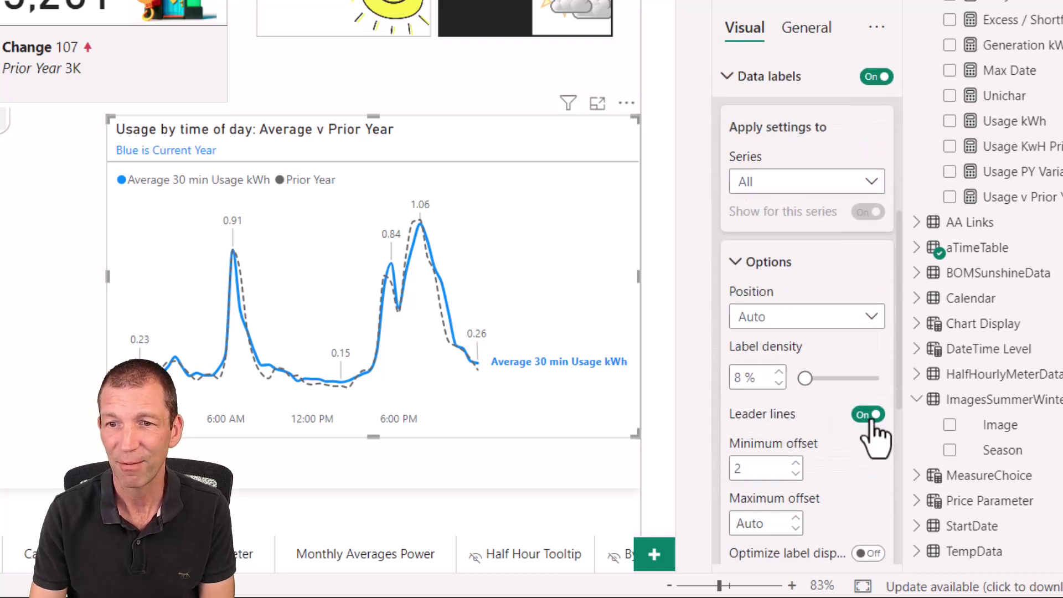
{"action": "left_click", "coordinate": [868, 415]}
{"action": "left_click", "coordinate": [868, 415]}
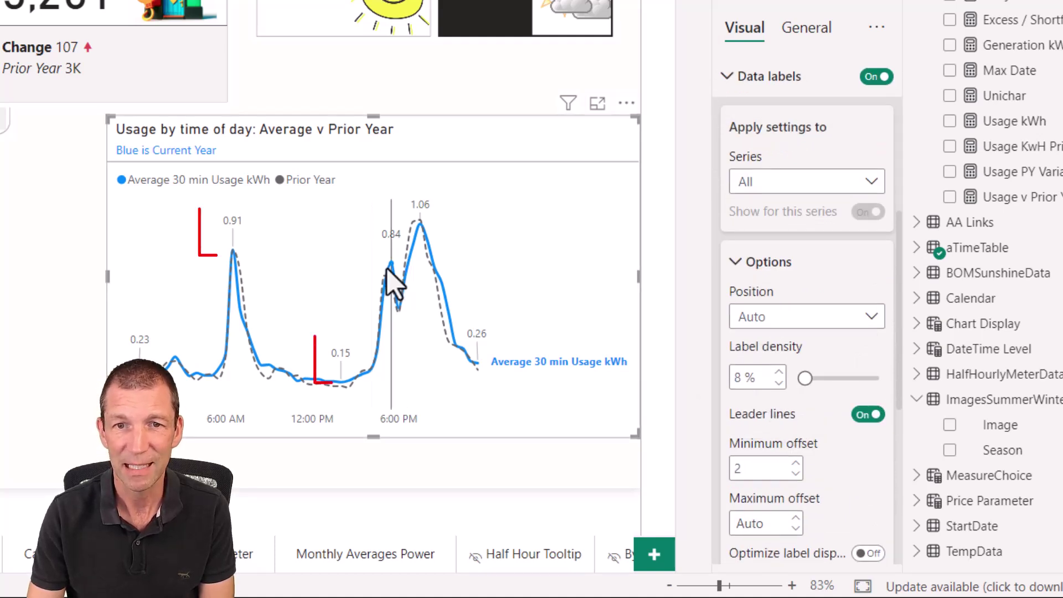
{"action": "mouse_move", "coordinate": [394, 283]}
{"action": "left_click", "coordinate": [78, 333]}
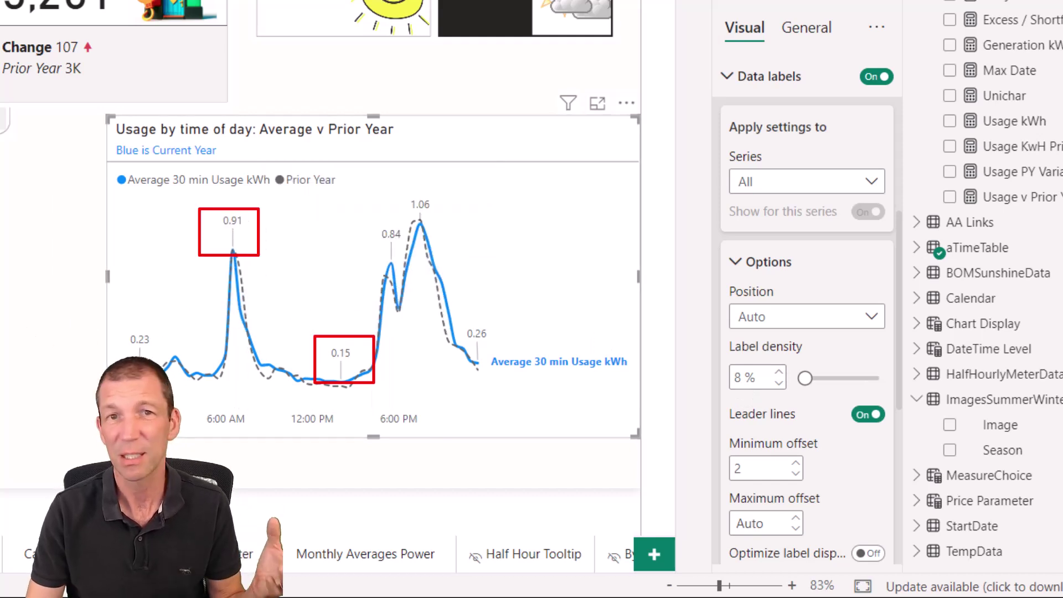